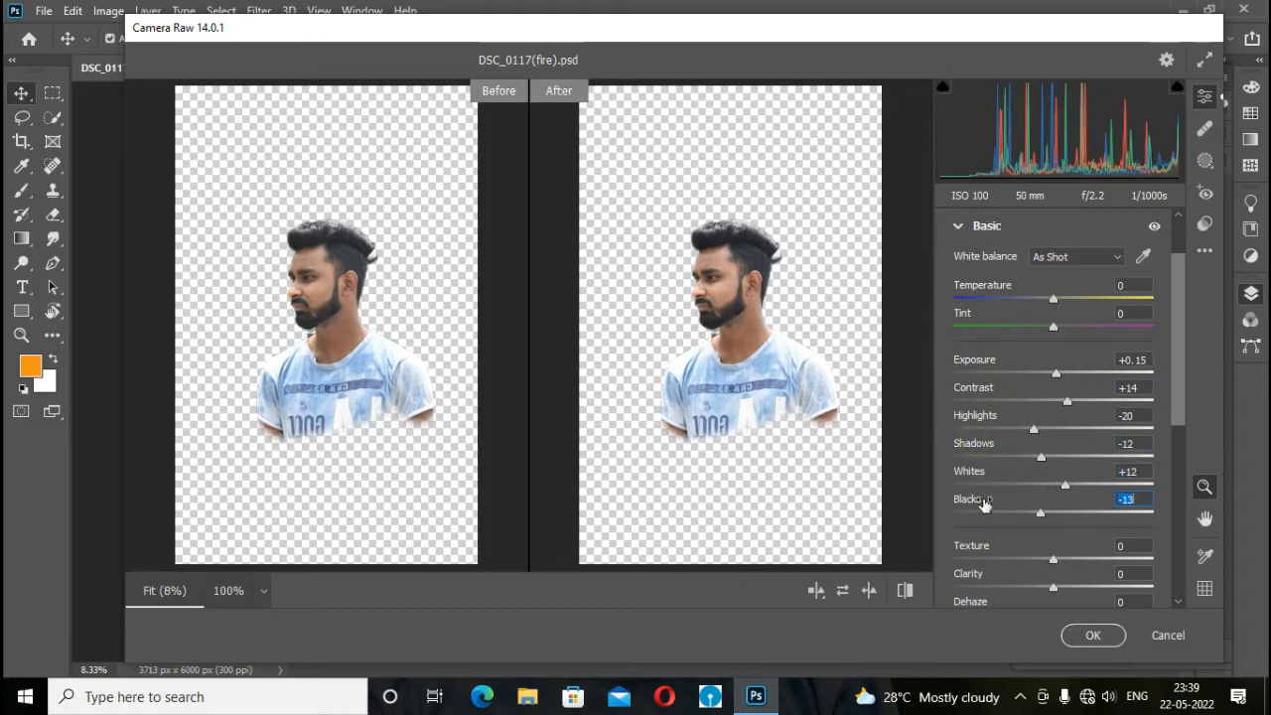
Step: Raise the portrait's Texture slightly in the Camera Raw filter and apply the adjustments
left_click_drag(981, 547, 986, 559)
scroll(995, 523, "down", 2)
left_click(1098, 637)
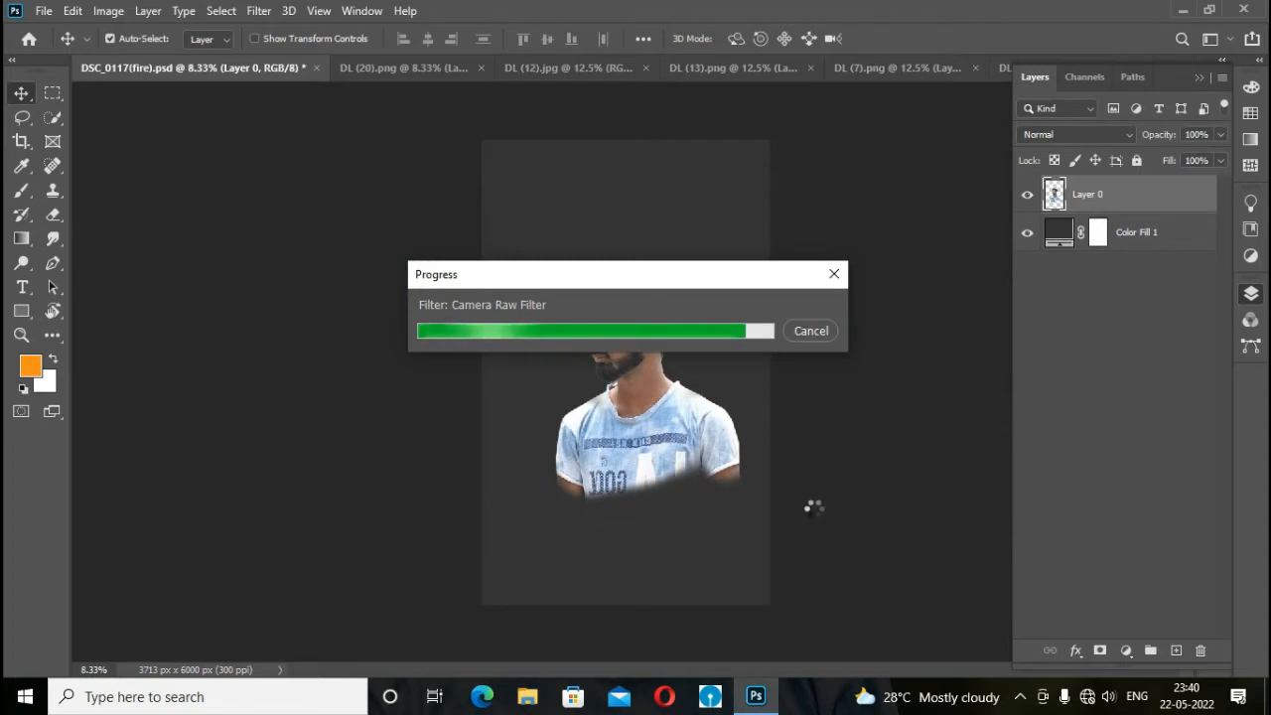
Step: Bring the fire image from DL (12).jpg into the portrait document and place it beneath Layer 0
left_click(1253, 289)
left_click(427, 70)
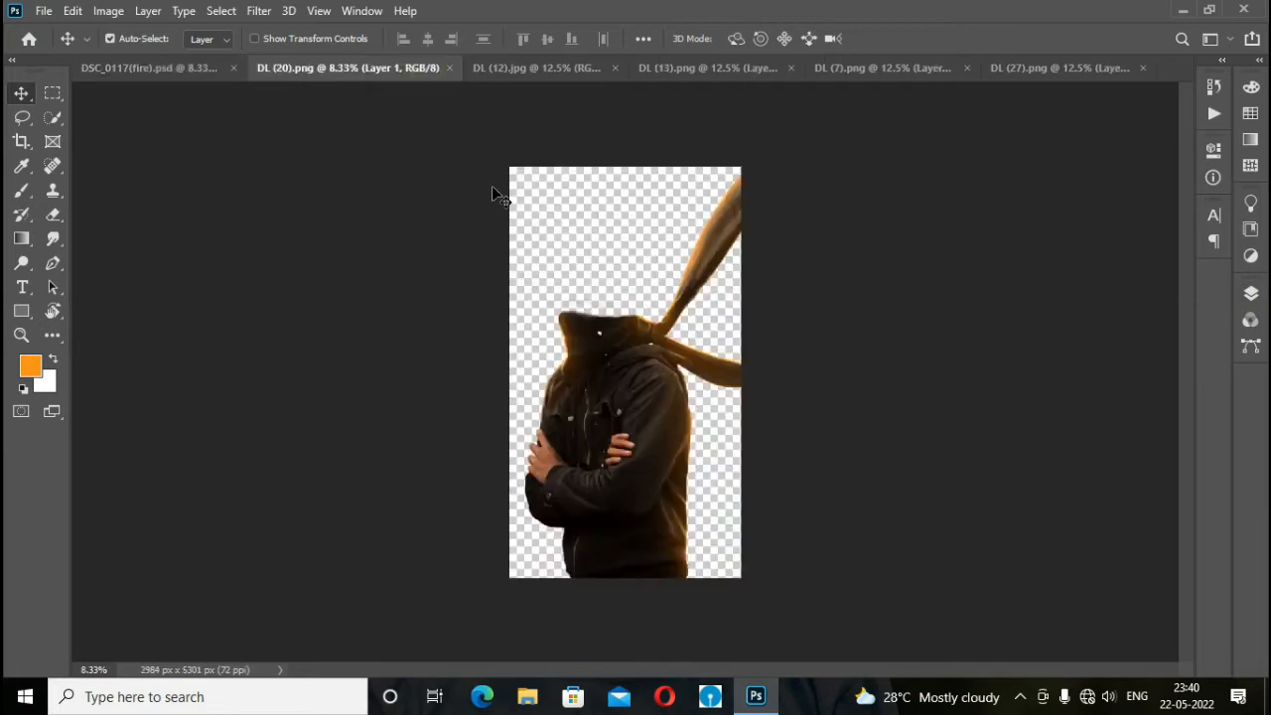
left_click(537, 68)
left_click_drag(213, 74, 635, 316)
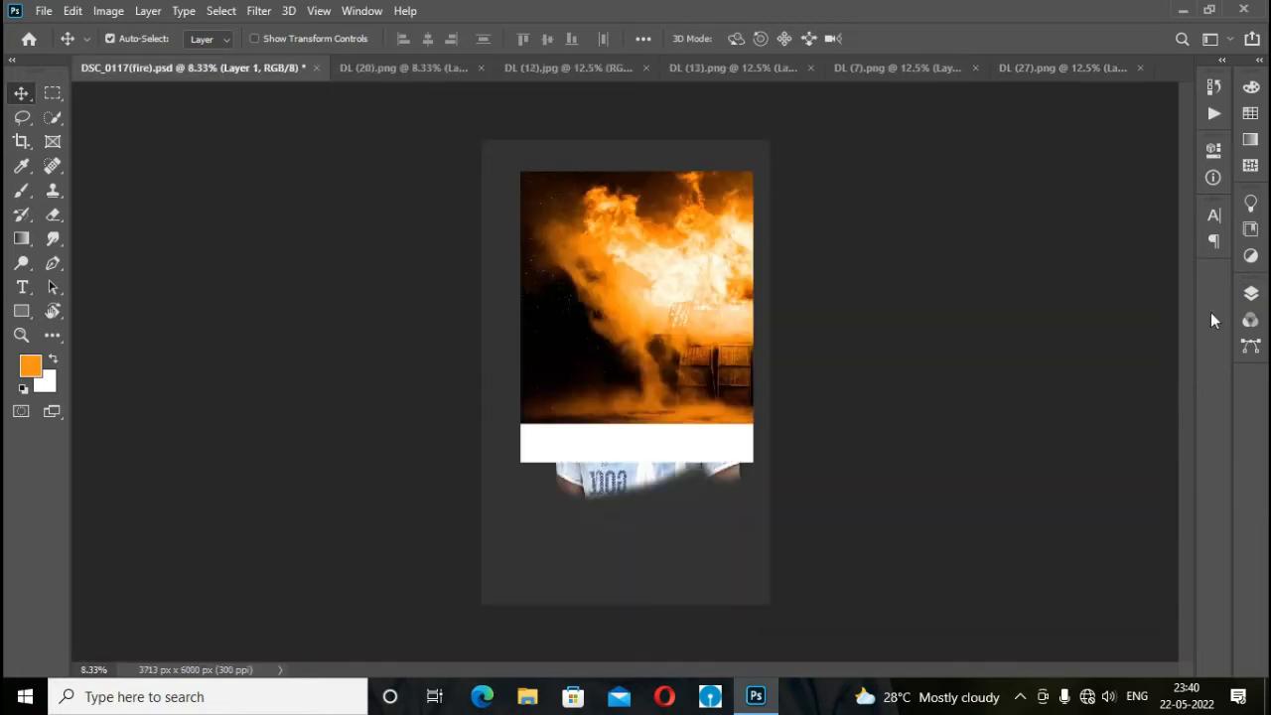
left_click(1250, 293)
left_click_drag(1135, 246, 1130, 254)
Step: Scale the fire background to 164% and move it down so it covers the full canvas width from the upper edge
key("ctrl+t")
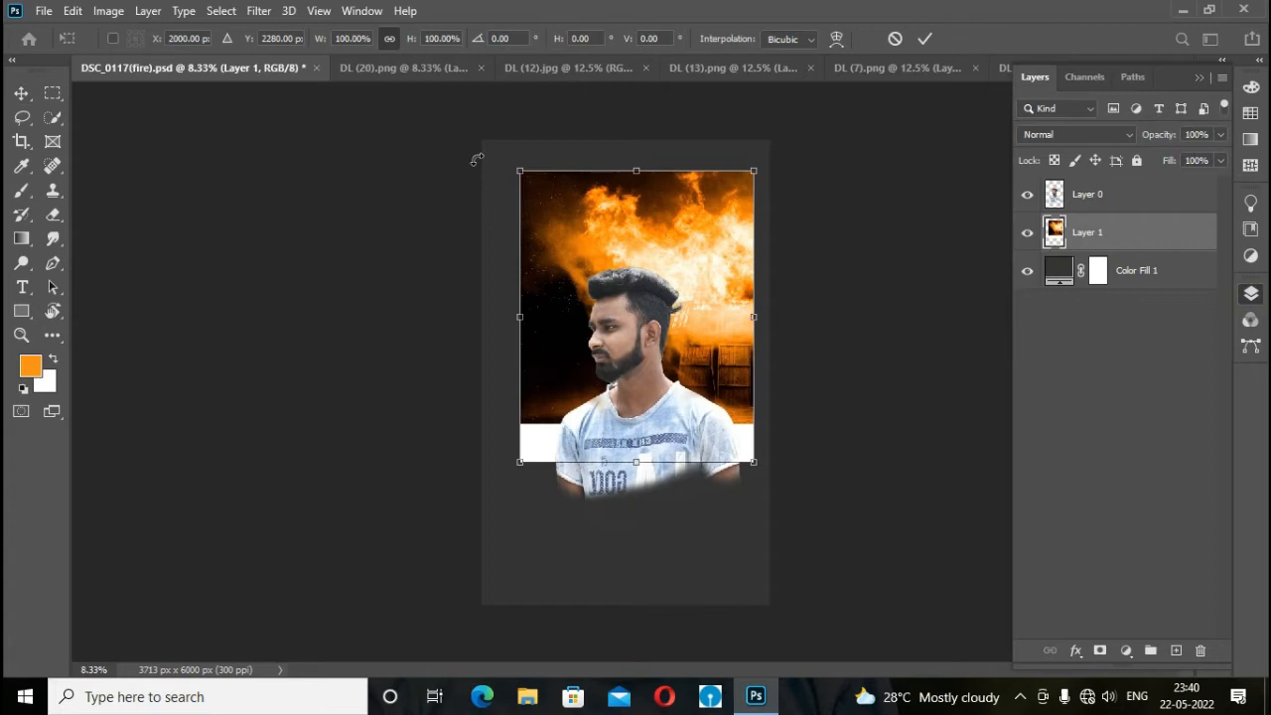
left_click_drag(408, 38, 468, 111)
left_click_drag(641, 236, 640, 299)
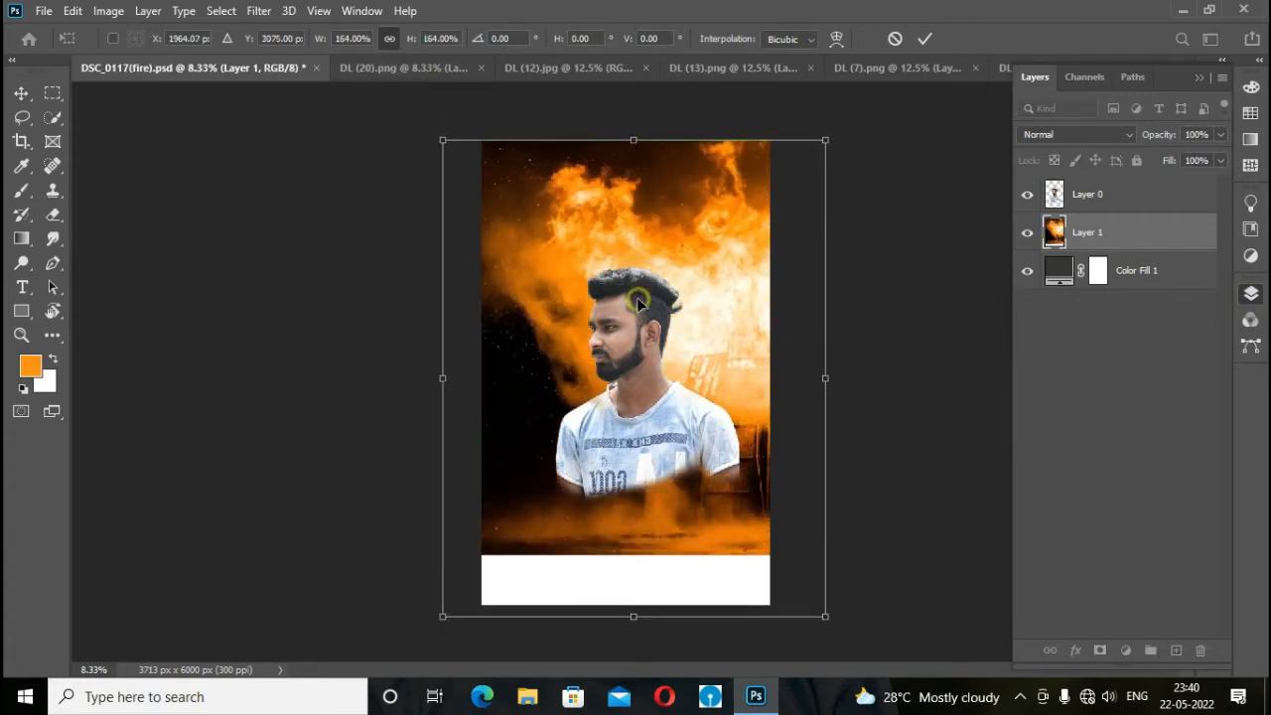
key("Return")
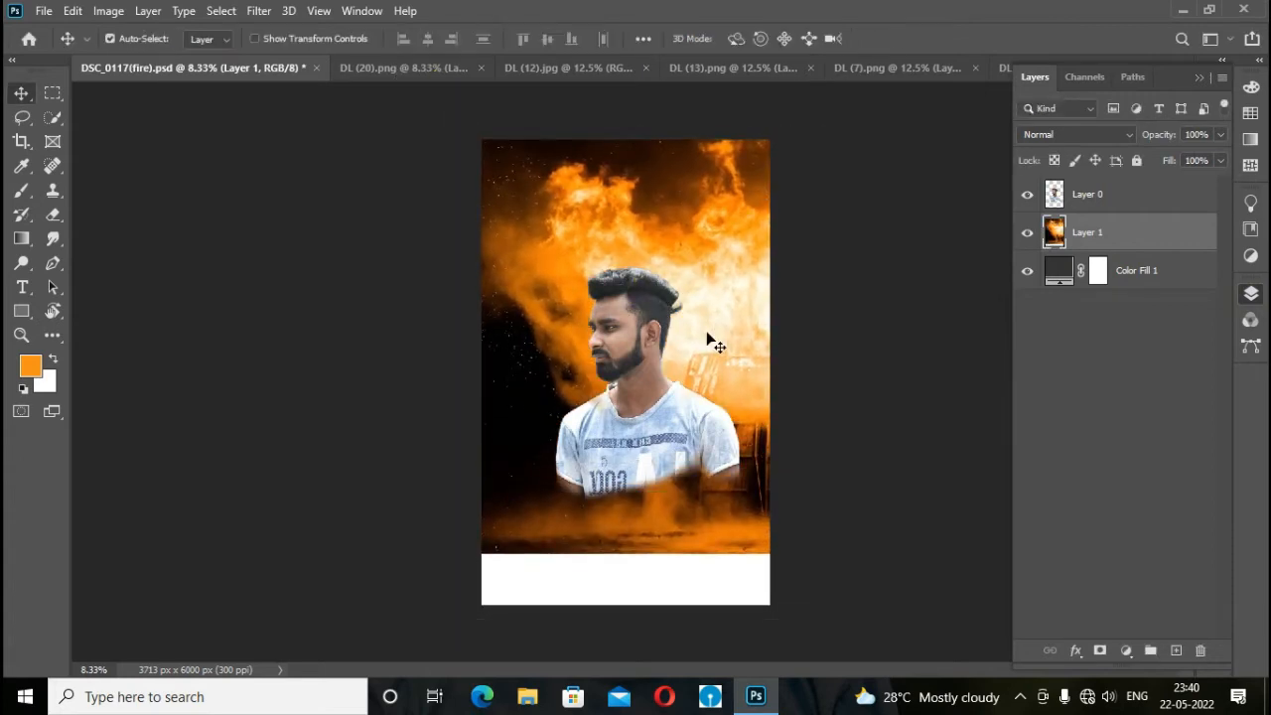
Step: Close DL (12).jpg, add the lava ground from DL (13).png along the canvas's lower edge, and close that file
left_click(528, 67)
left_click(596, 66)
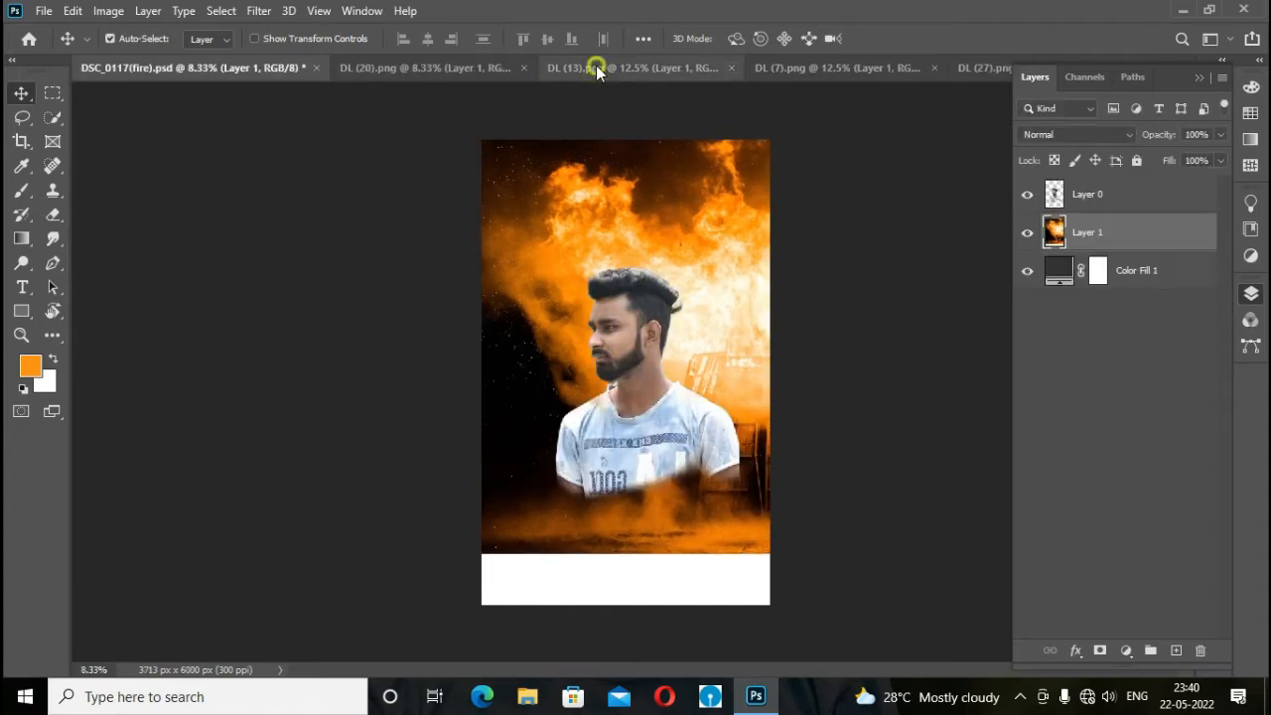
left_click(596, 65)
left_click_drag(640, 487, 650, 581)
left_click(728, 68)
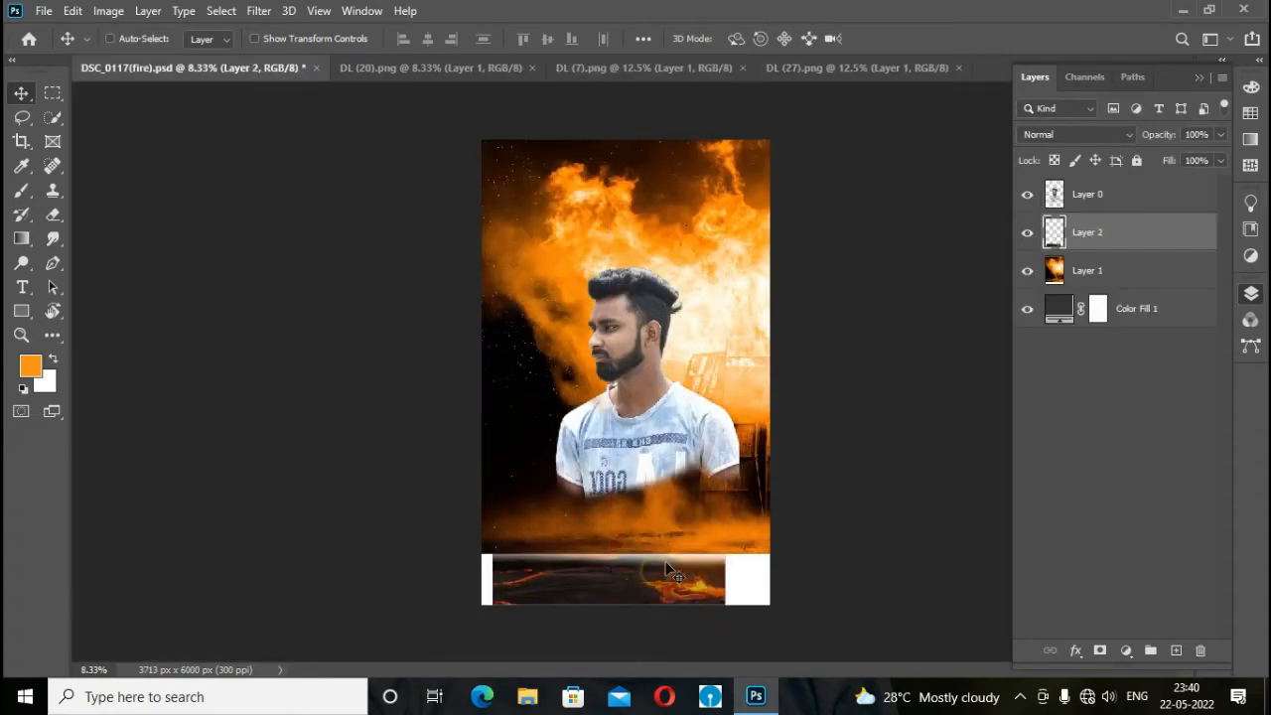
Step: Enlarge the lava ground to 151%, raise it slightly, and scale it by another 115% to cover the white strip
key("ctrl+t")
left_click_drag(410, 40, 454, 57)
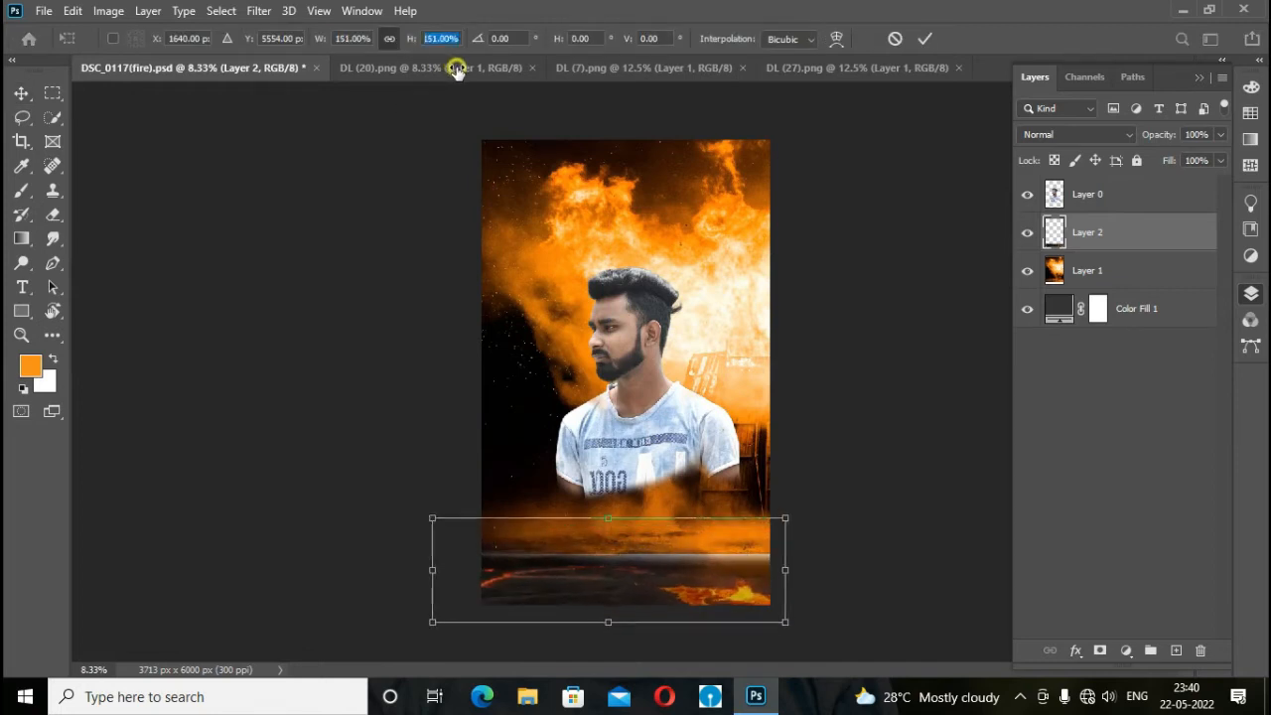
key("Return")
left_click_drag(698, 591, 695, 580)
key("ctrl+t")
left_click_drag(408, 41, 422, 49)
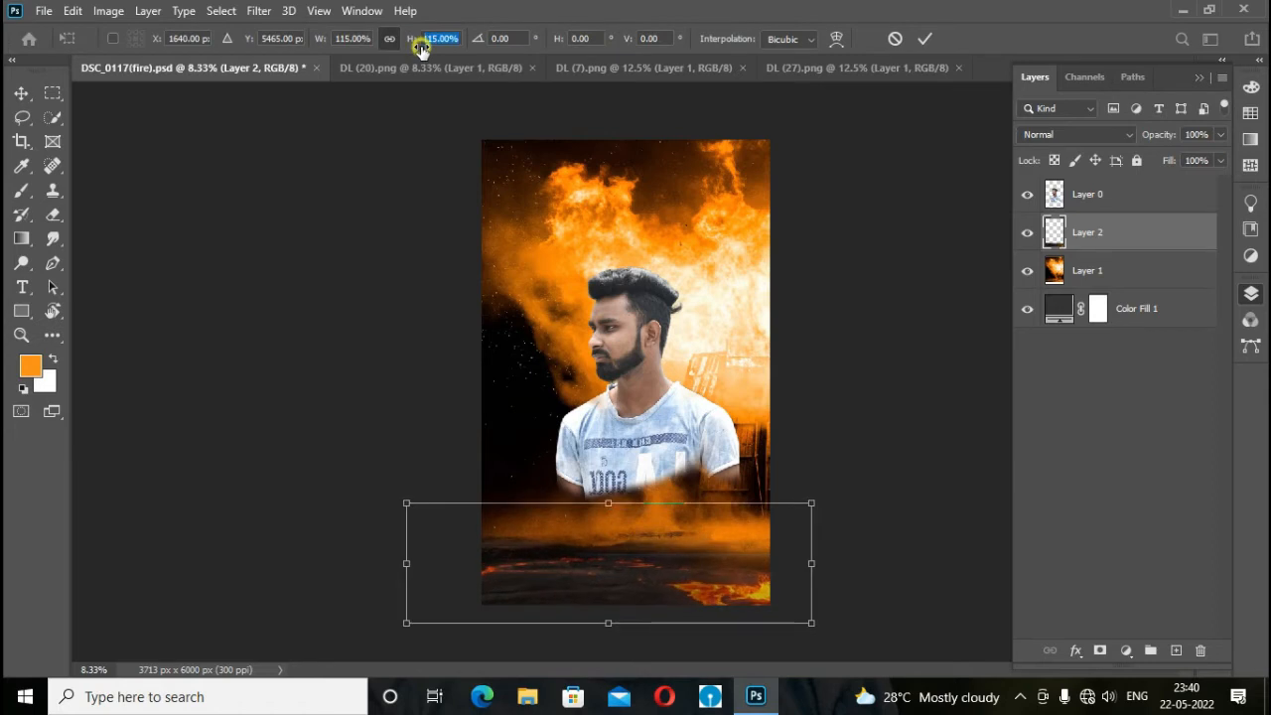
key("Return")
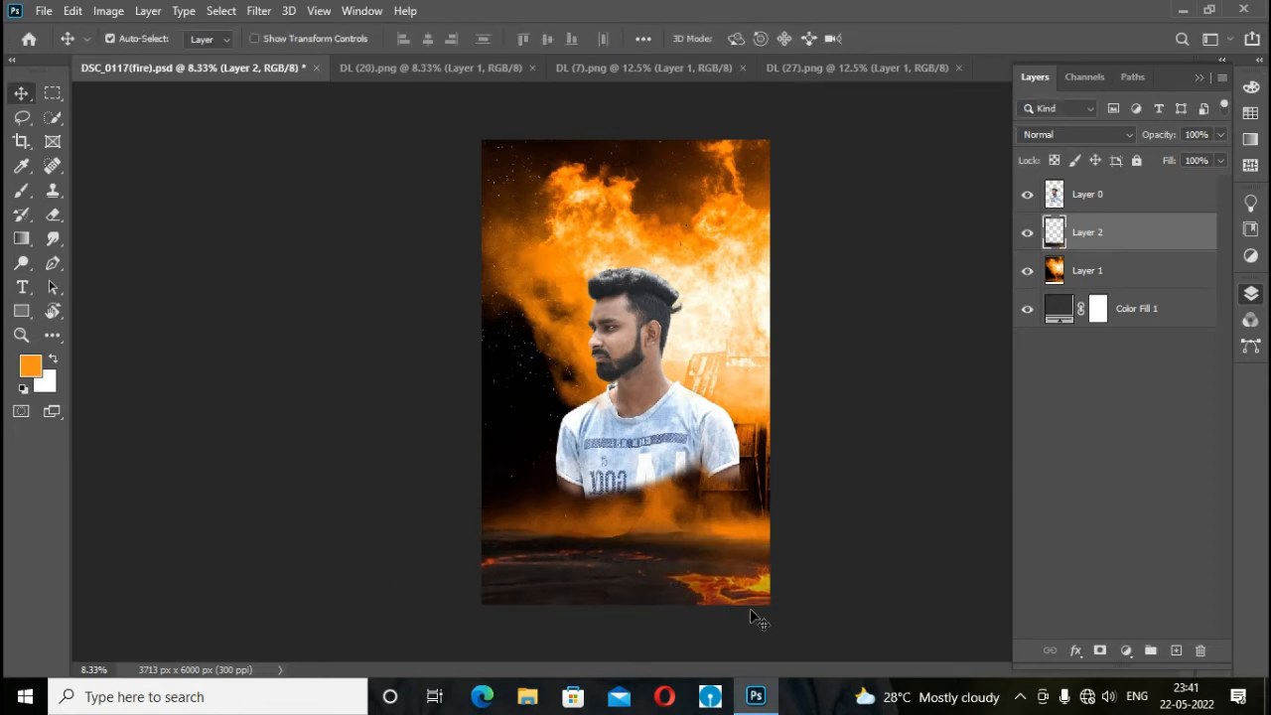
Step: Add the jacket and scarf from DL (20).png above Layer 0, fitting the collar over the man's lower face
left_click(1133, 199)
left_click(379, 68)
left_click_drag(596, 298, 660, 430)
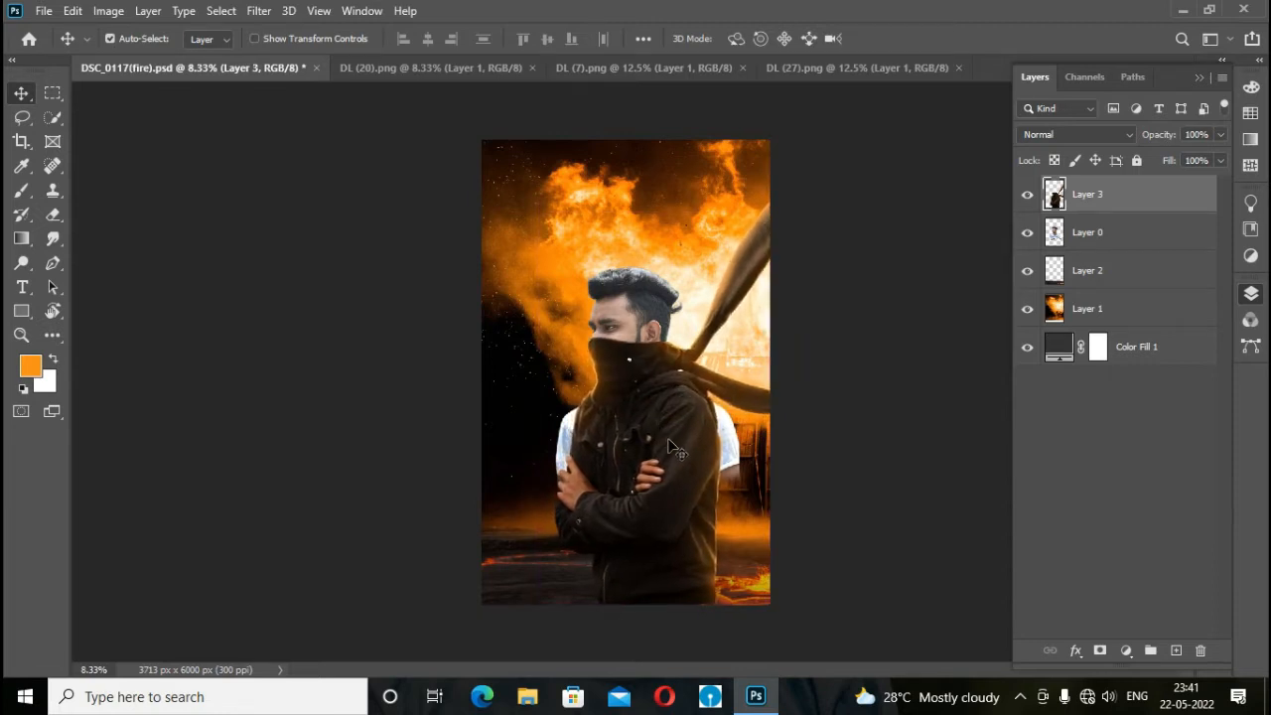
key("ctrl+plus")
key("ctrl+plus")
key("ctrl+plus")
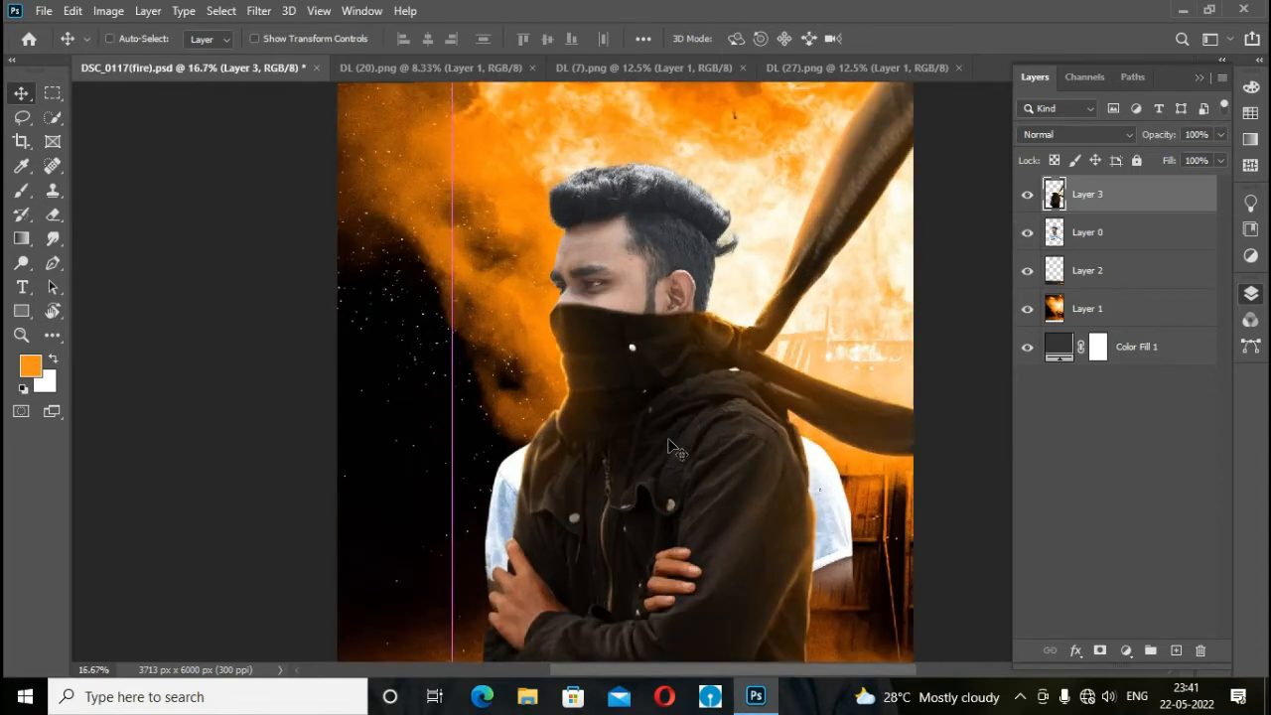
Step: Add a layer mask to Layer 0 and paint black over the white T-shirt showing around the jacket
key("ctrl+minus")
key("ctrl+minus")
left_click(1113, 237)
left_click(1100, 650)
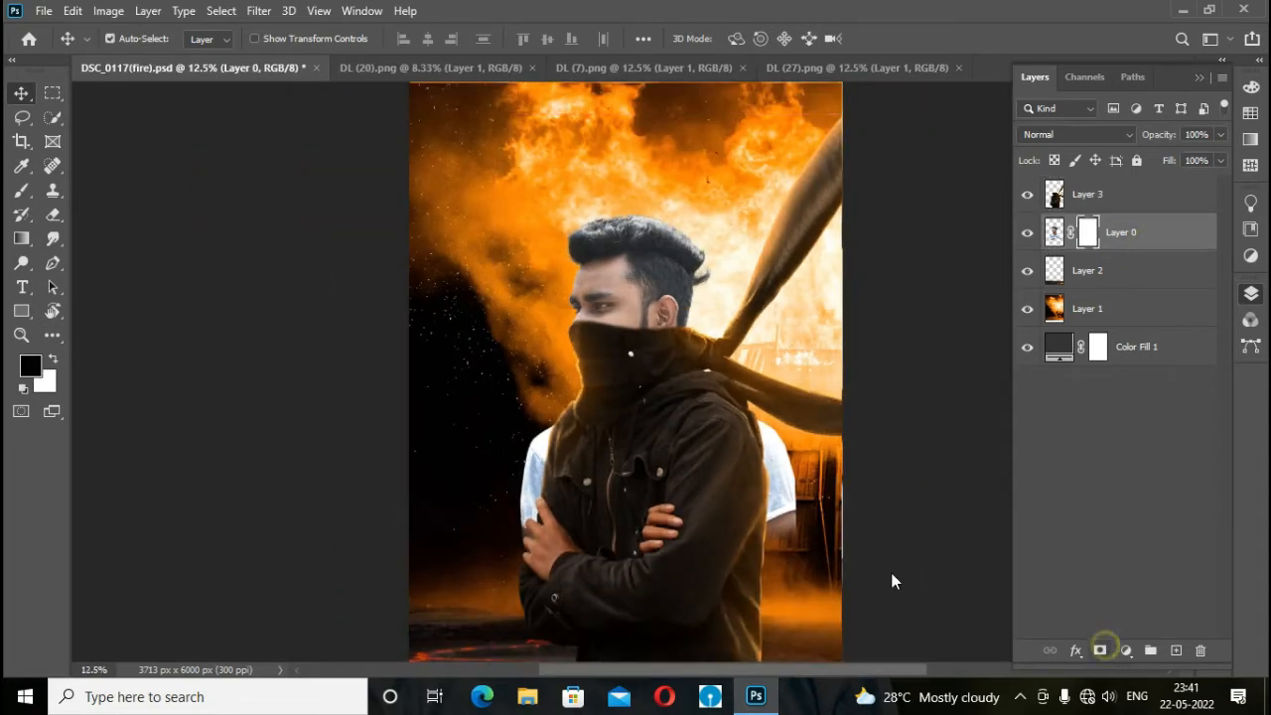
key("b")
mouse_move(554, 429)
left_mouse_down()
mouse_move(529, 598)
mouse_move(754, 424)
mouse_move(723, 386)
mouse_move(739, 384)
mouse_move(776, 592)
mouse_move(811, 600)
mouse_move(766, 592)
mouse_move(792, 616)
left_mouse_up()
key("ctrl+minus")
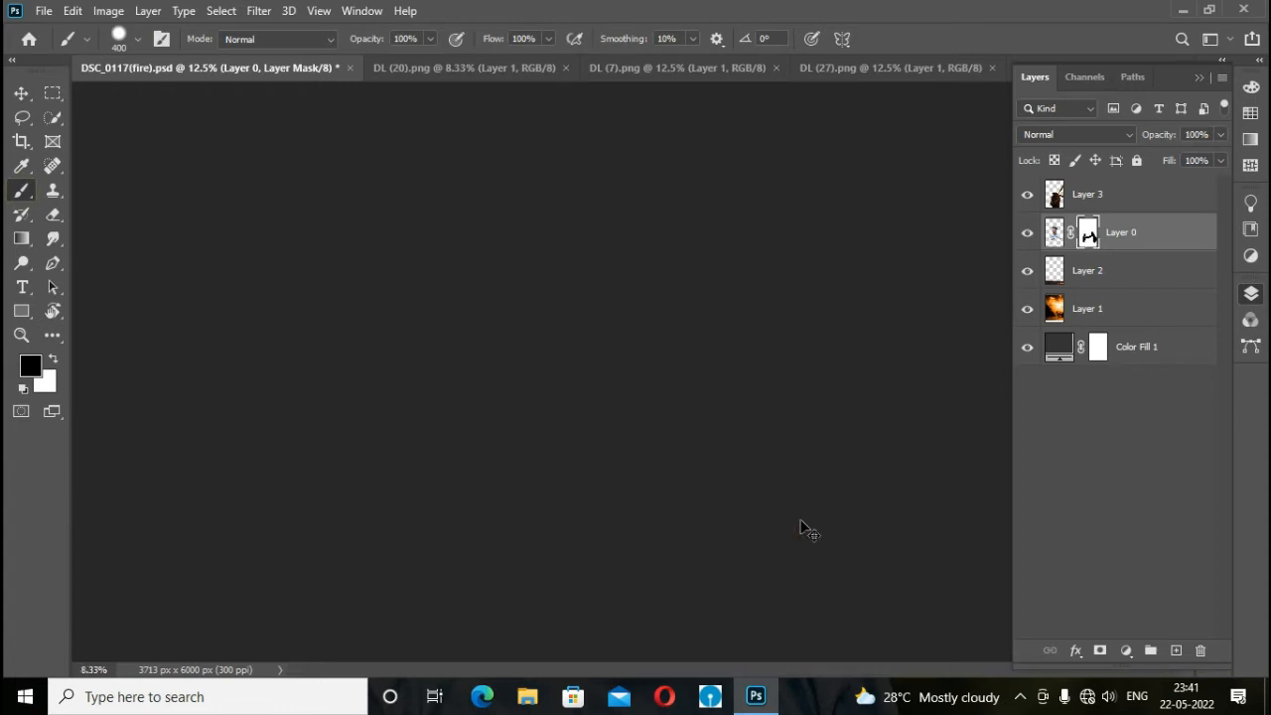
left_click(21, 92)
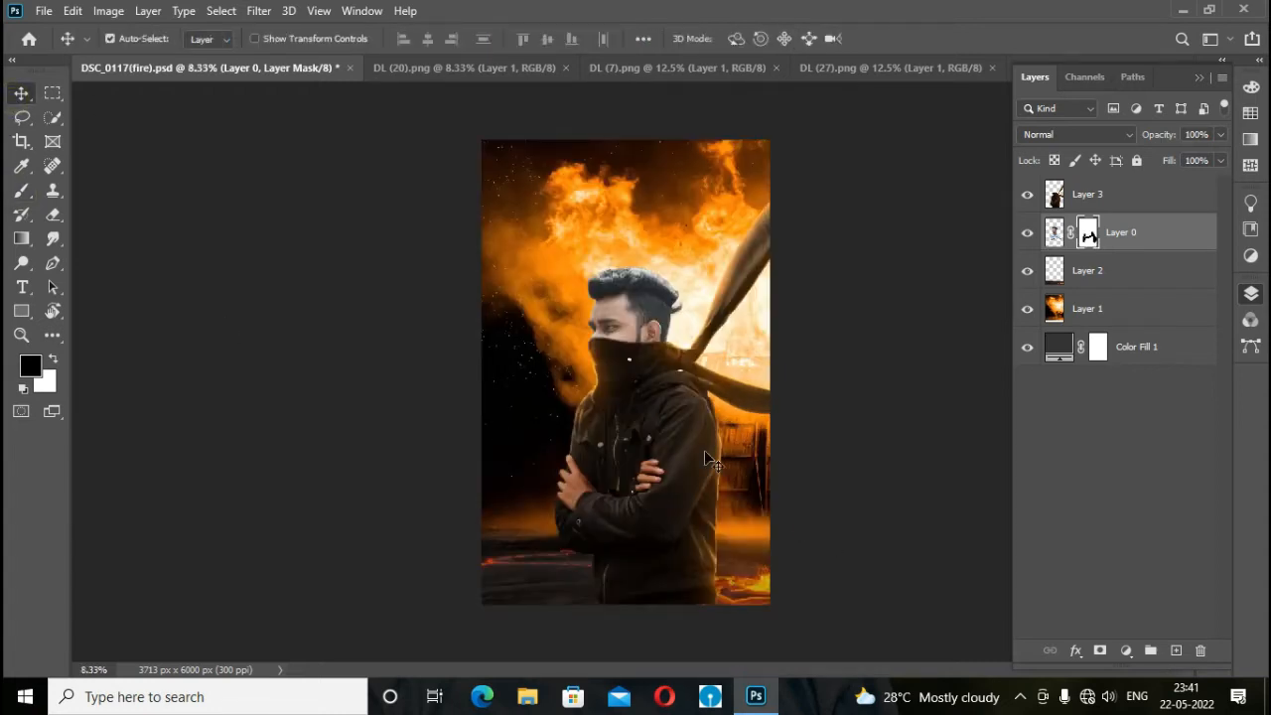
Step: Crop the canvas height slightly to 3713 x 5856 px, trimming it at the jacket's lower edge
left_click(20, 141)
left_click(651, 346)
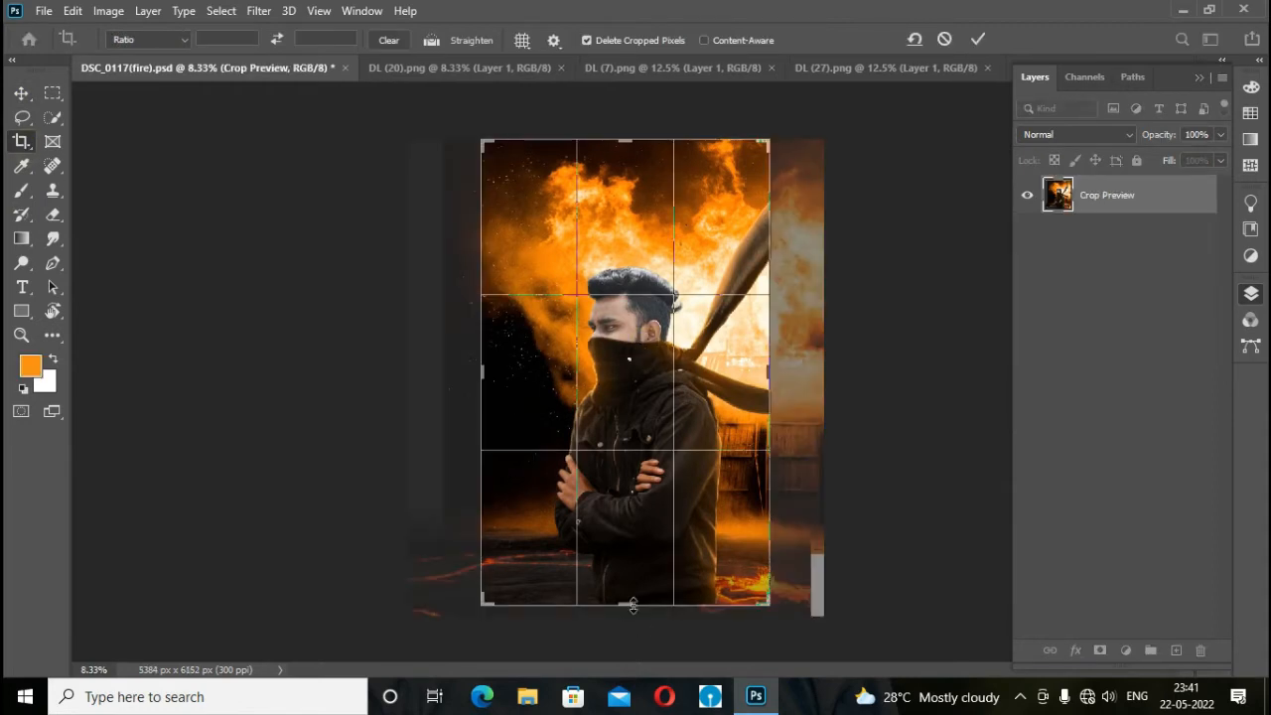
left_click_drag(633, 603, 632, 600)
left_click(979, 38)
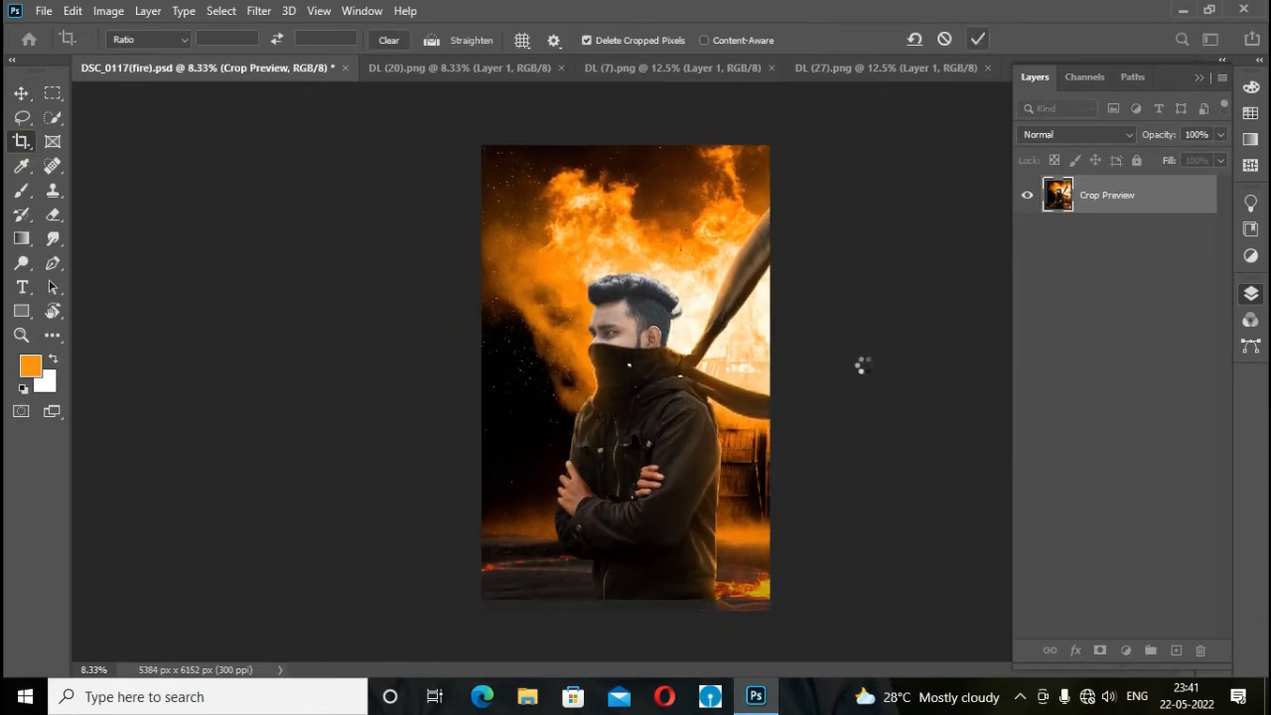
key("v")
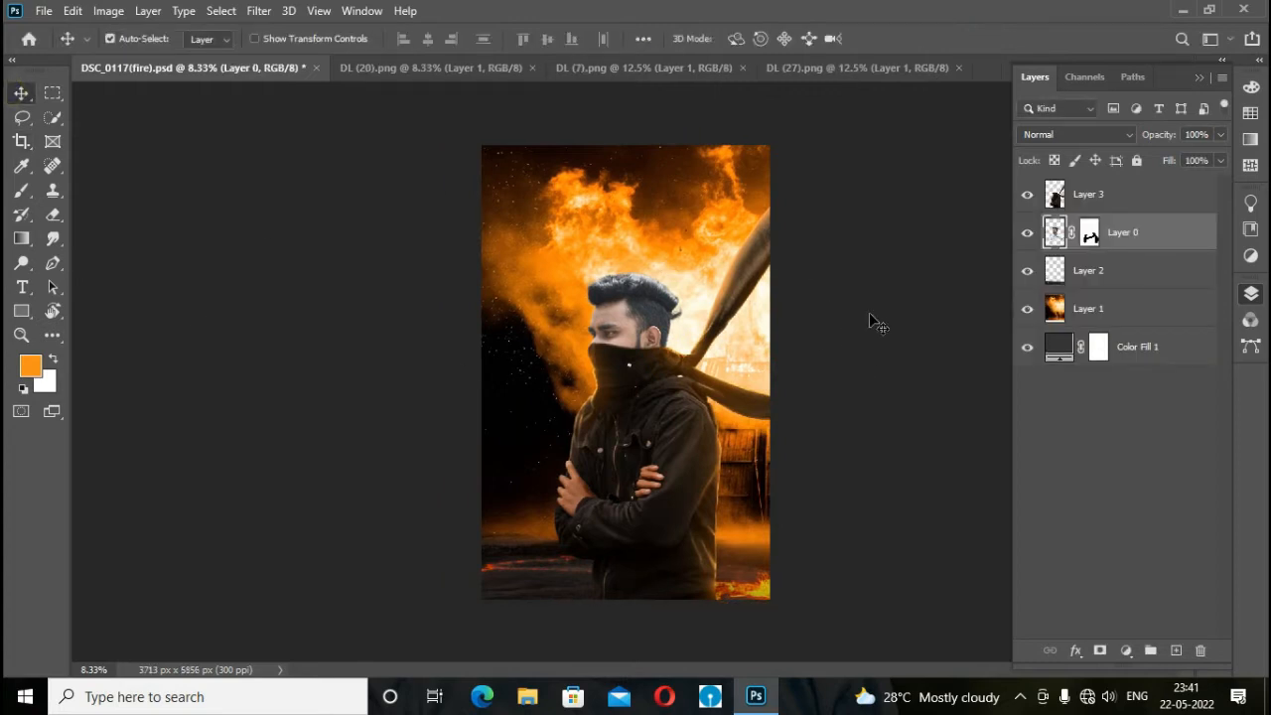
Step: Close DL (20).png and bring the dark spark overlay from DL (7).png in above the jacket layer
left_click(1178, 194)
left_click(488, 67)
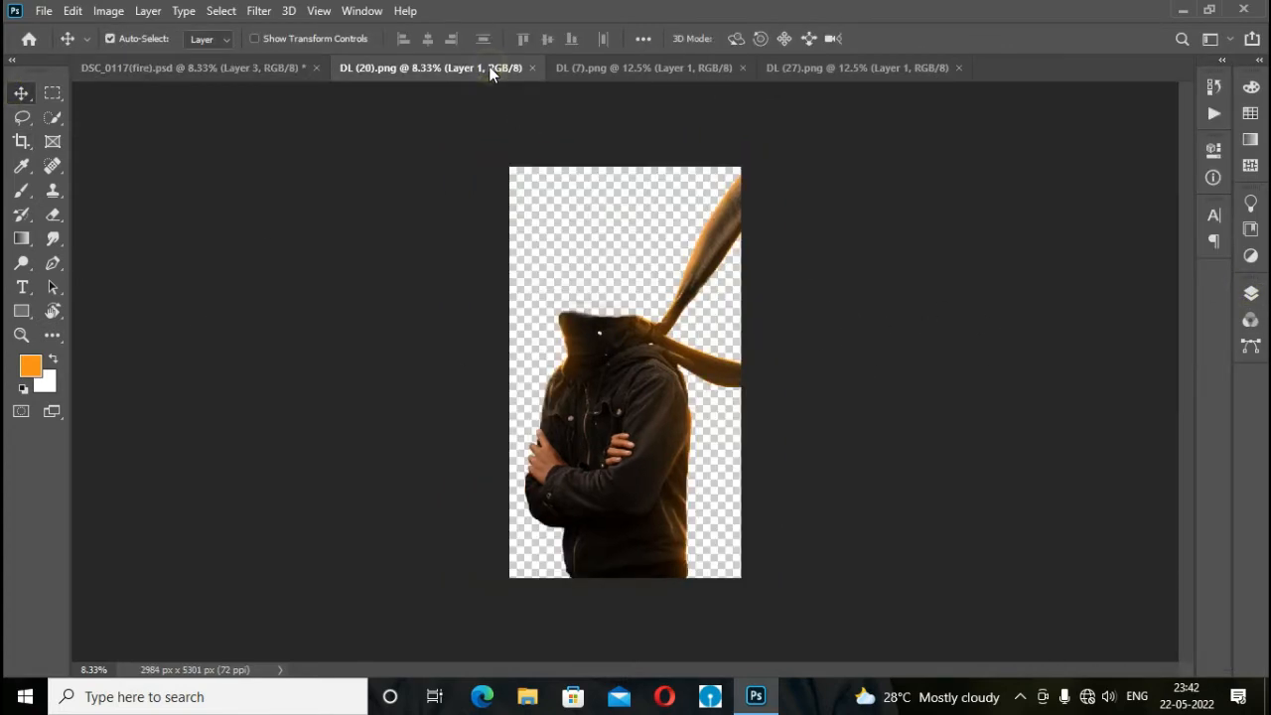
left_click(534, 69)
left_click(471, 67)
left_click_drag(624, 213, 728, 392)
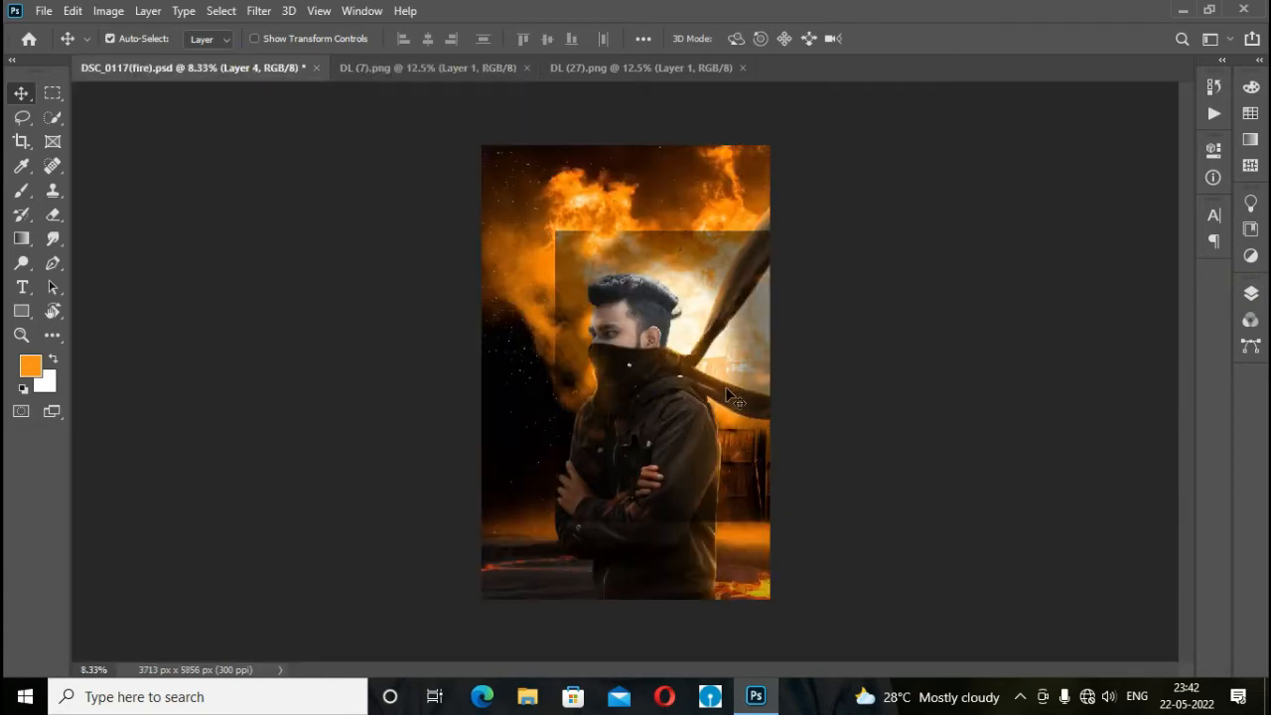
Step: Enlarge the spark overlay and reposition it so it covers the whole canvas
left_click(1248, 298)
left_click(1246, 296)
key("ctrl+t")
left_click_drag(407, 39, 468, 94)
left_click_drag(675, 417, 663, 403)
left_click(1250, 294)
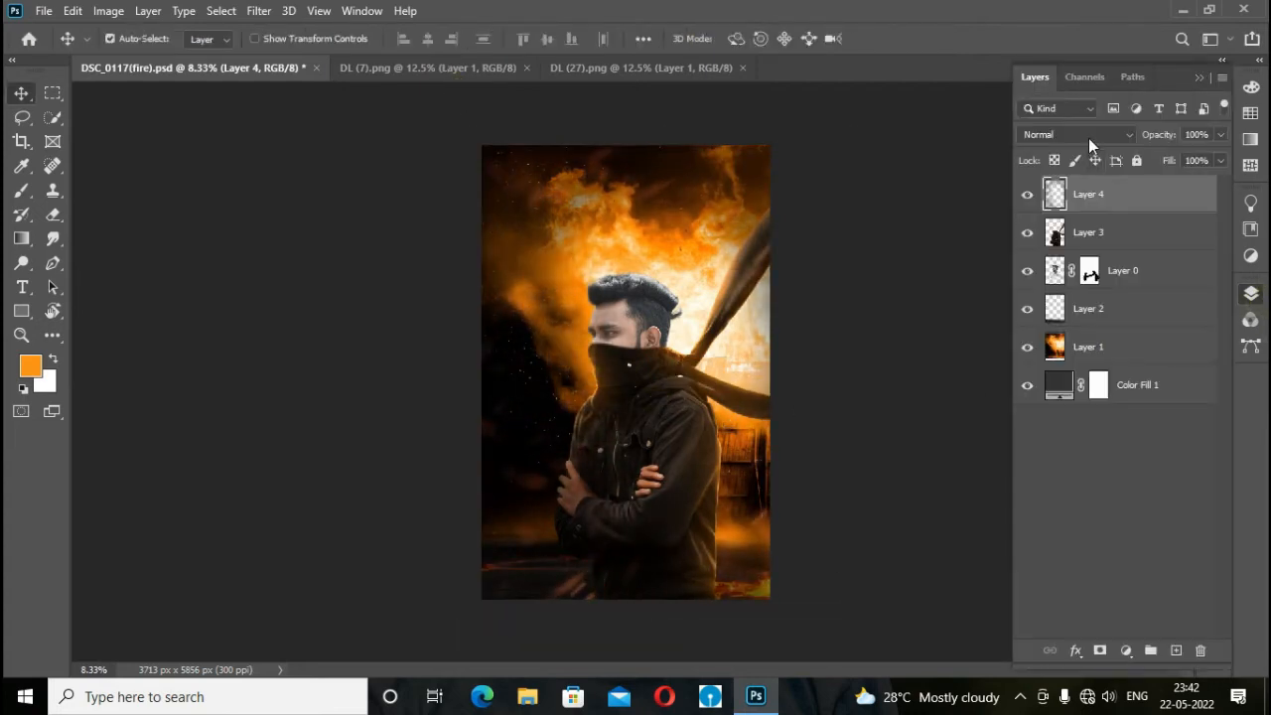
Step: Set the spark overlay layer's blending mode to Screen
left_click(1092, 137)
left_click(1089, 288)
left_click(1077, 135)
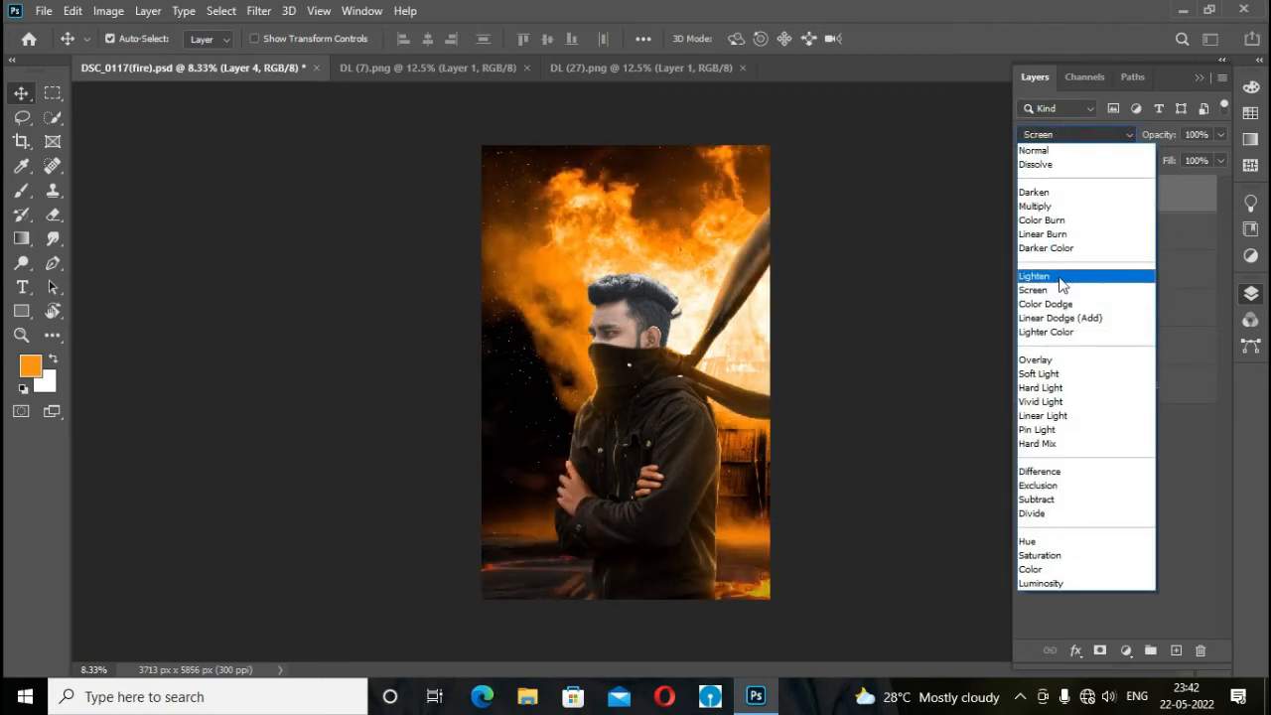
left_click(1054, 289)
Step: Add the flying debris from DL (27).png beneath Layer 0 and move it down behind the man's body
left_click(580, 63)
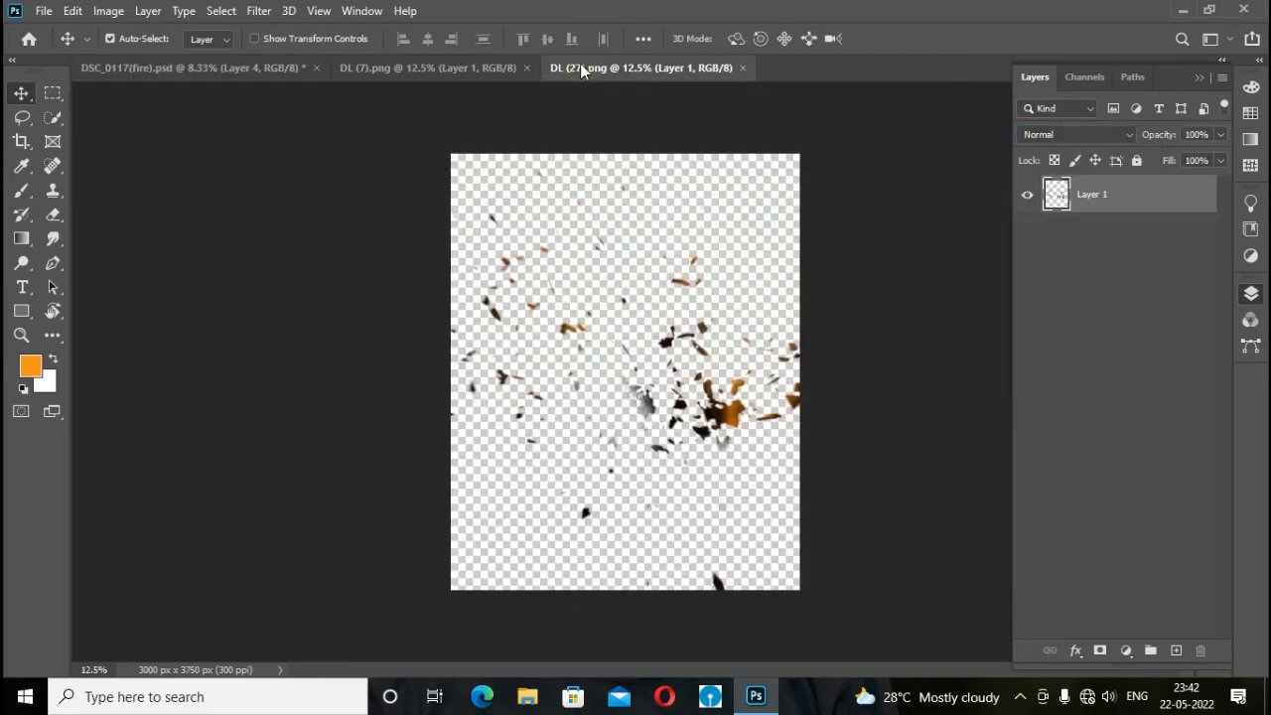
left_click_drag(645, 328, 740, 295)
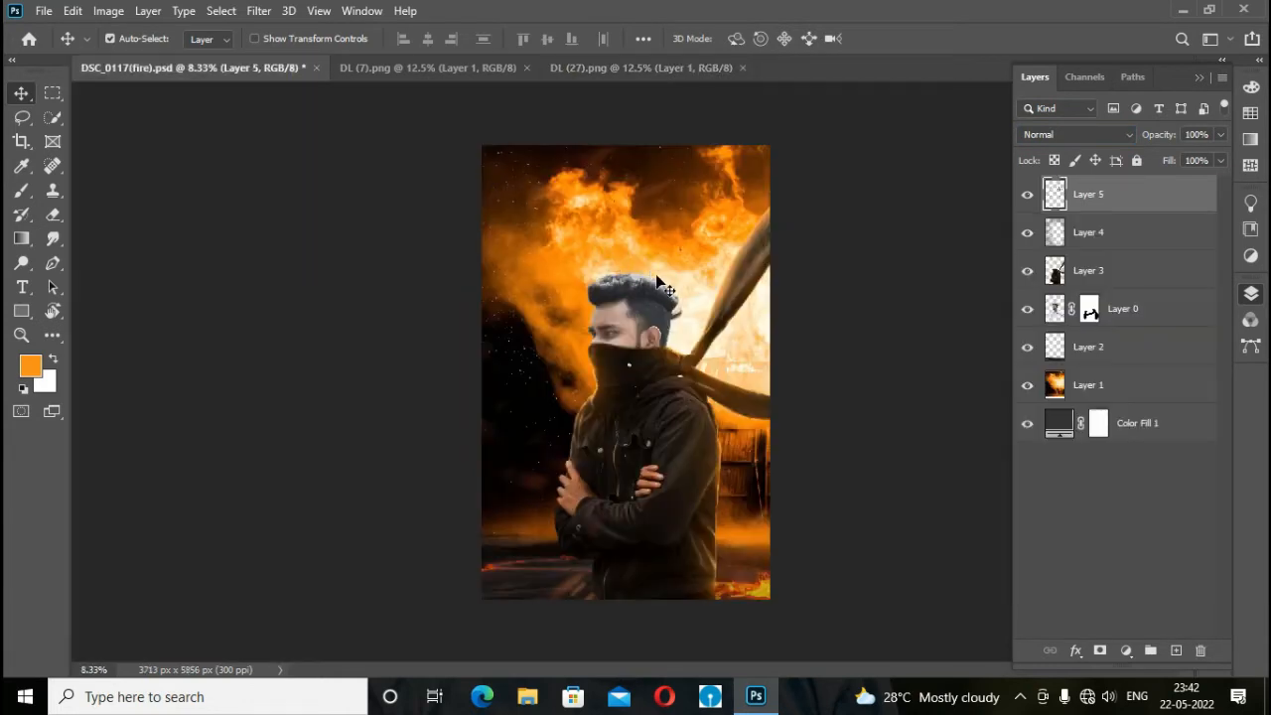
left_click_drag(1139, 203, 1129, 330)
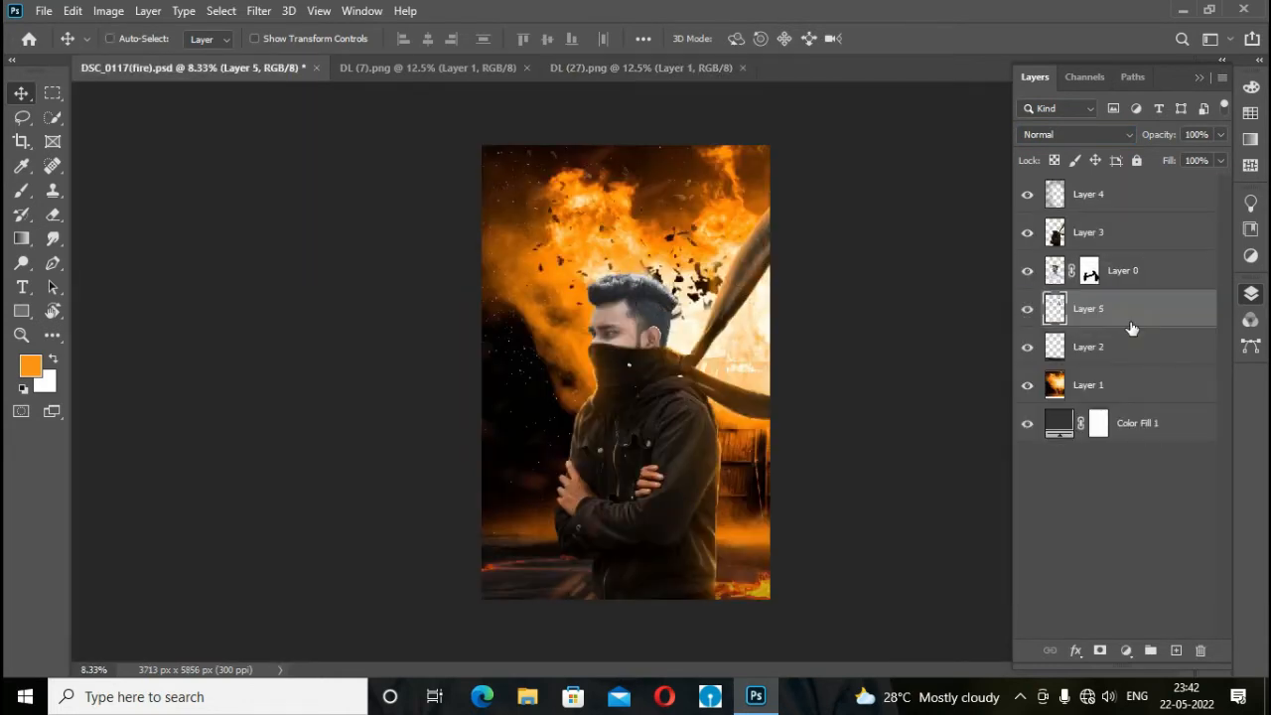
key("ctrl+t")
left_click_drag(718, 274, 701, 455)
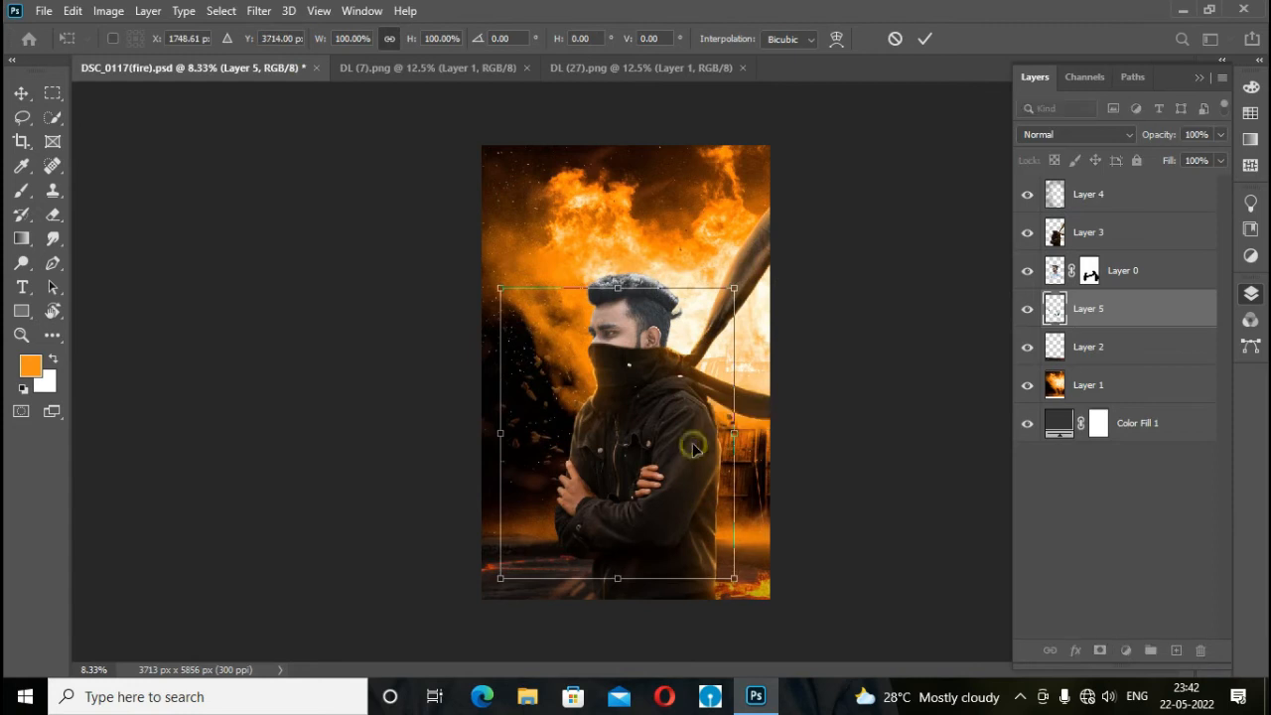
key("Return")
Step: Close the DL (27).png and DL (7).png source documents
left_click(256, 10)
left_click(690, 63)
left_click(741, 68)
left_click(481, 72)
left_click(527, 68)
Step: Apply a Motion Blur to the debris layer with an angle of -48° and a distance of 48 pixels
left_click(259, 10)
left_click(313, 219)
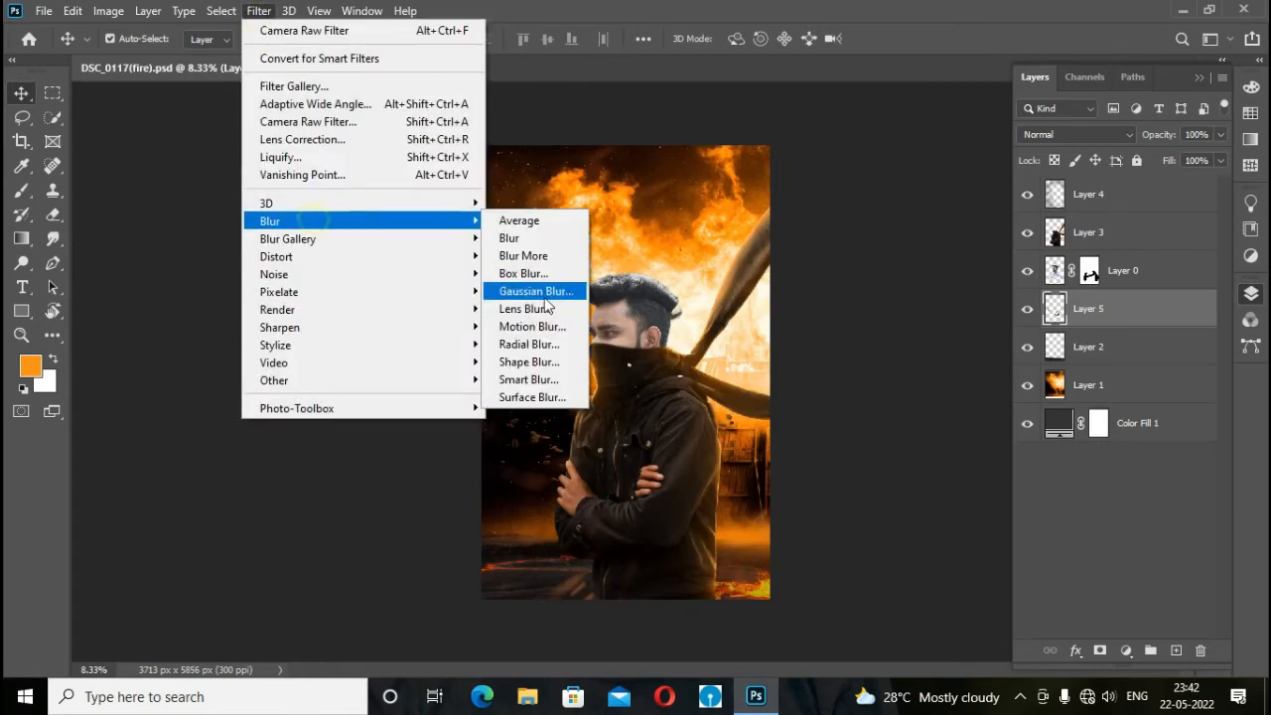
left_click(533, 326)
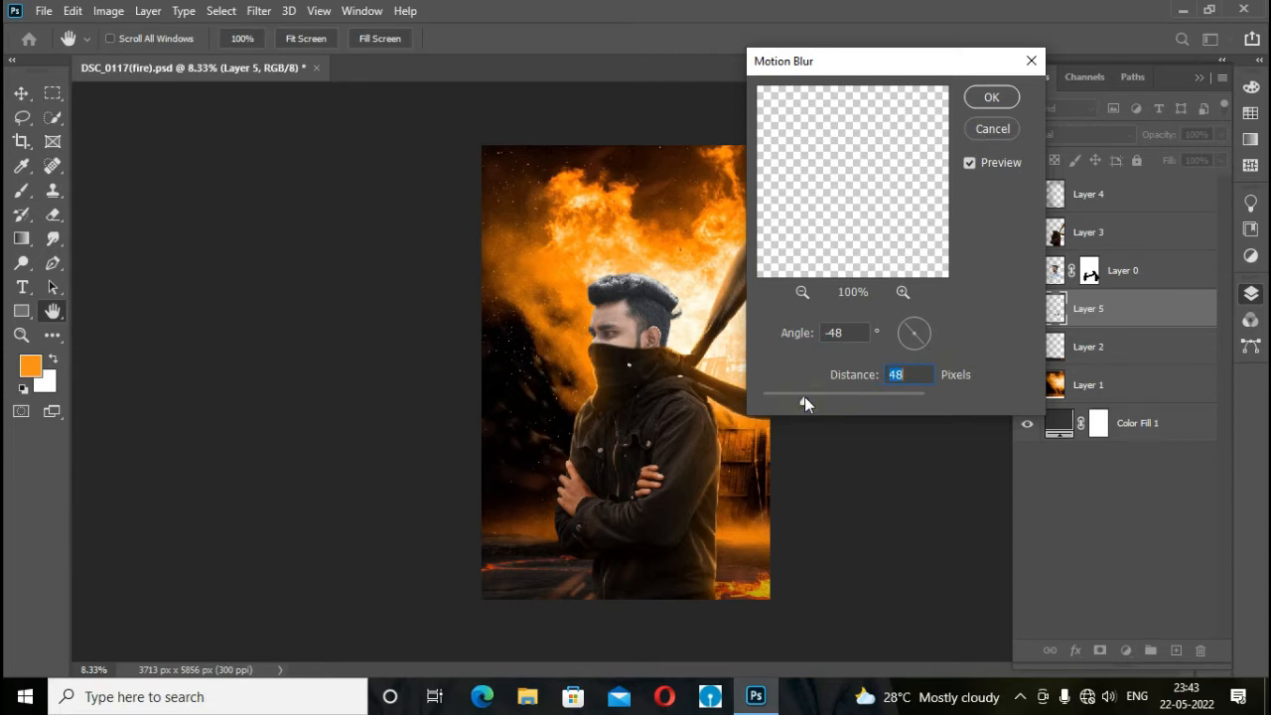
left_click(992, 99)
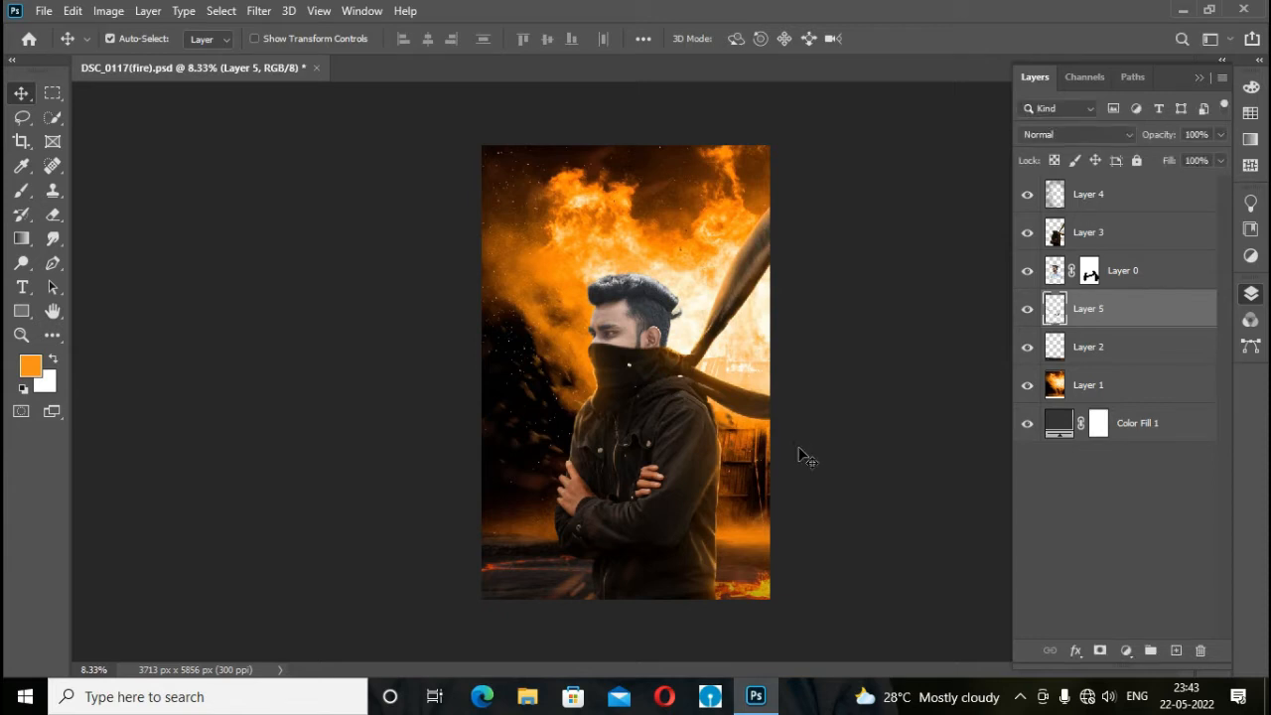
left_click(260, 10)
mouse_move(284, 212)
left_click(526, 291)
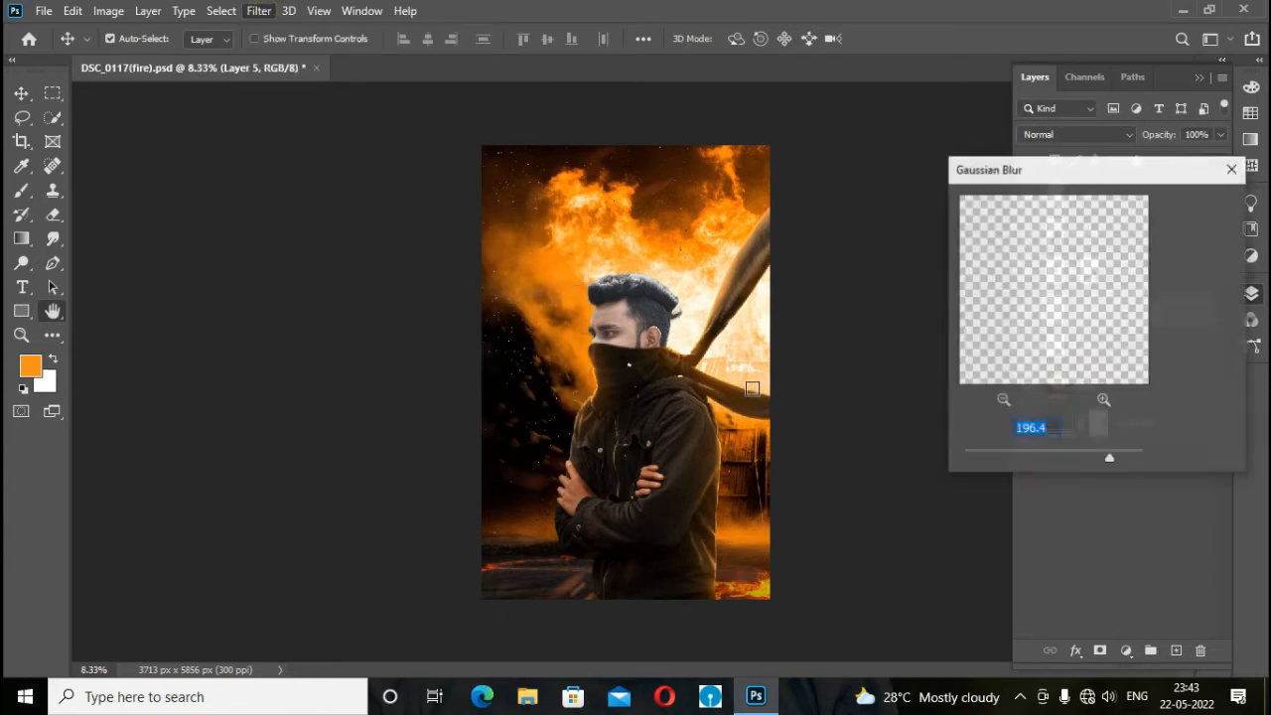
left_click_drag(1109, 459, 1028, 460)
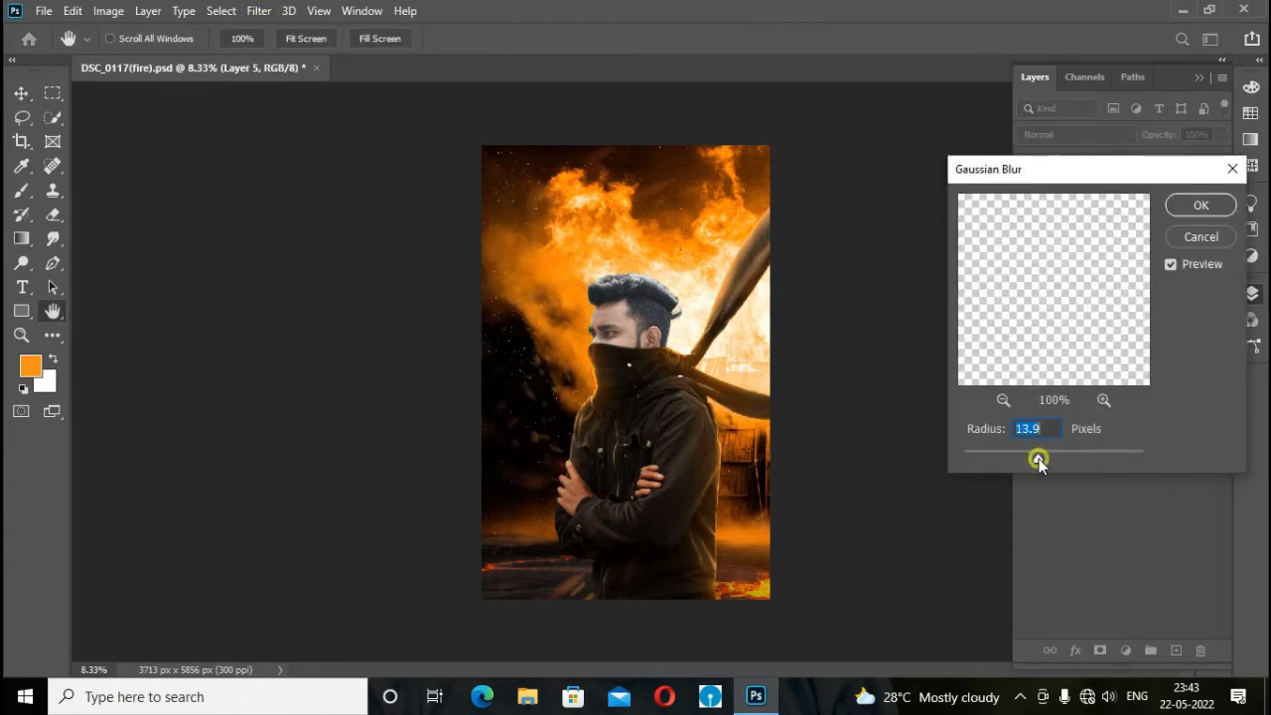
left_click(1187, 237)
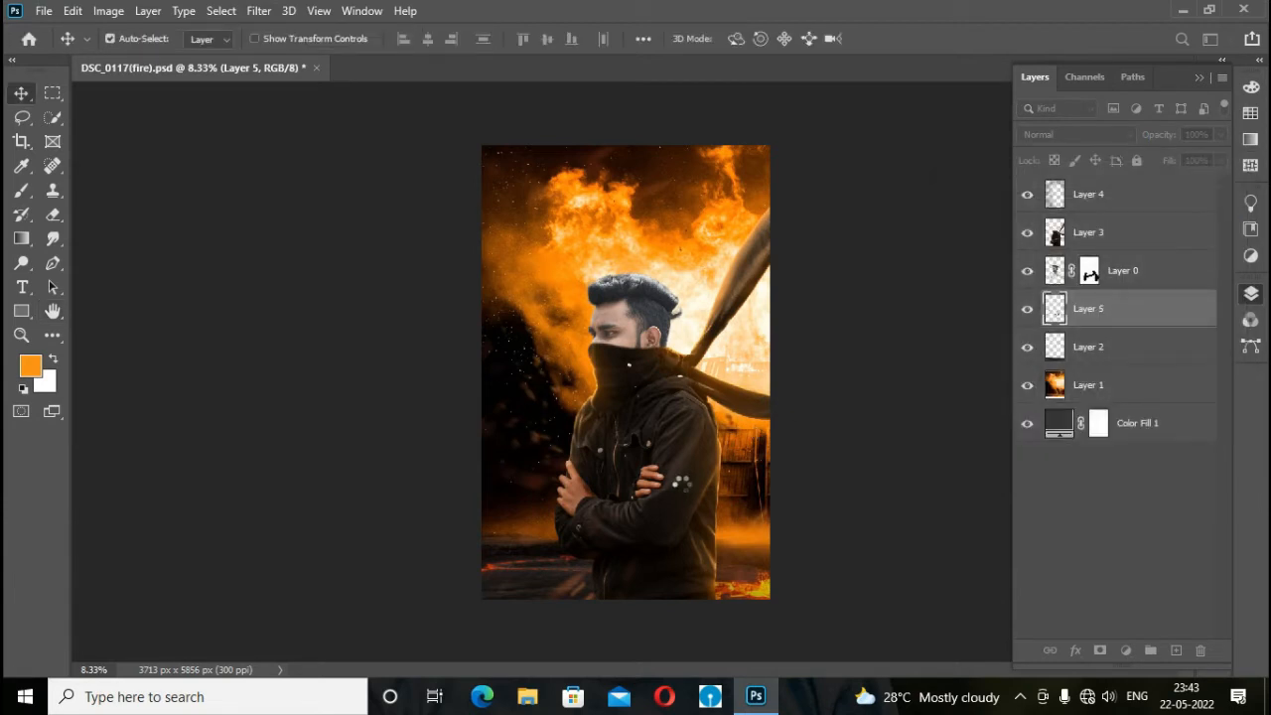
Step: Add a Color Balance adjustment clipped to Layer 0 and shift its midtones slightly toward red and yellow
left_click(1132, 283)
left_click(1127, 650)
left_click(1160, 489)
left_click(1052, 461)
left_click_drag(1030, 246, 1038, 246)
left_click_drag(1030, 306, 1028, 308)
Step: Set the Color Balance highlights to +12 for Cyan–Red and -16 for Yellow–Blue
left_click(1033, 207)
left_click(1032, 221)
left_click_drag(1031, 243, 1041, 251)
left_click(1029, 206)
left_click(1030, 221)
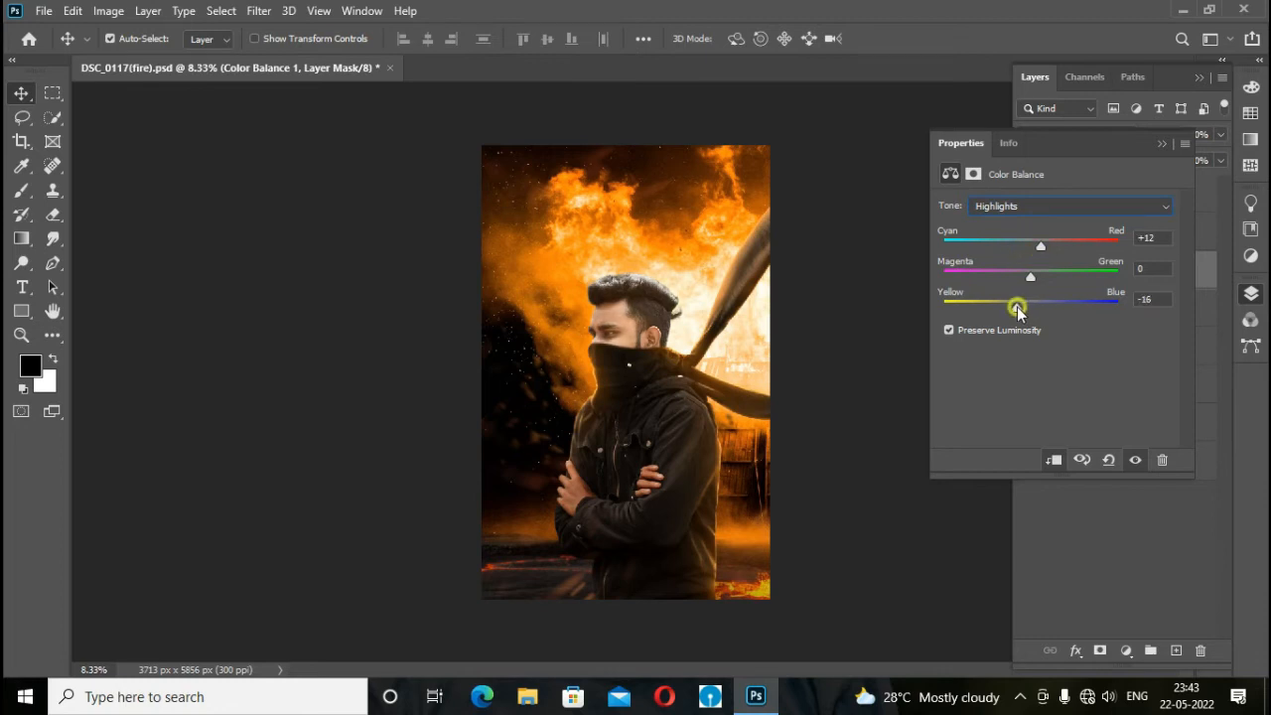
left_click(1162, 143)
Step: Add a Selective Color adjustment clipped to Layer 0 and set Black to +13% for the Blacks
left_click(1126, 651)
left_click(1162, 669)
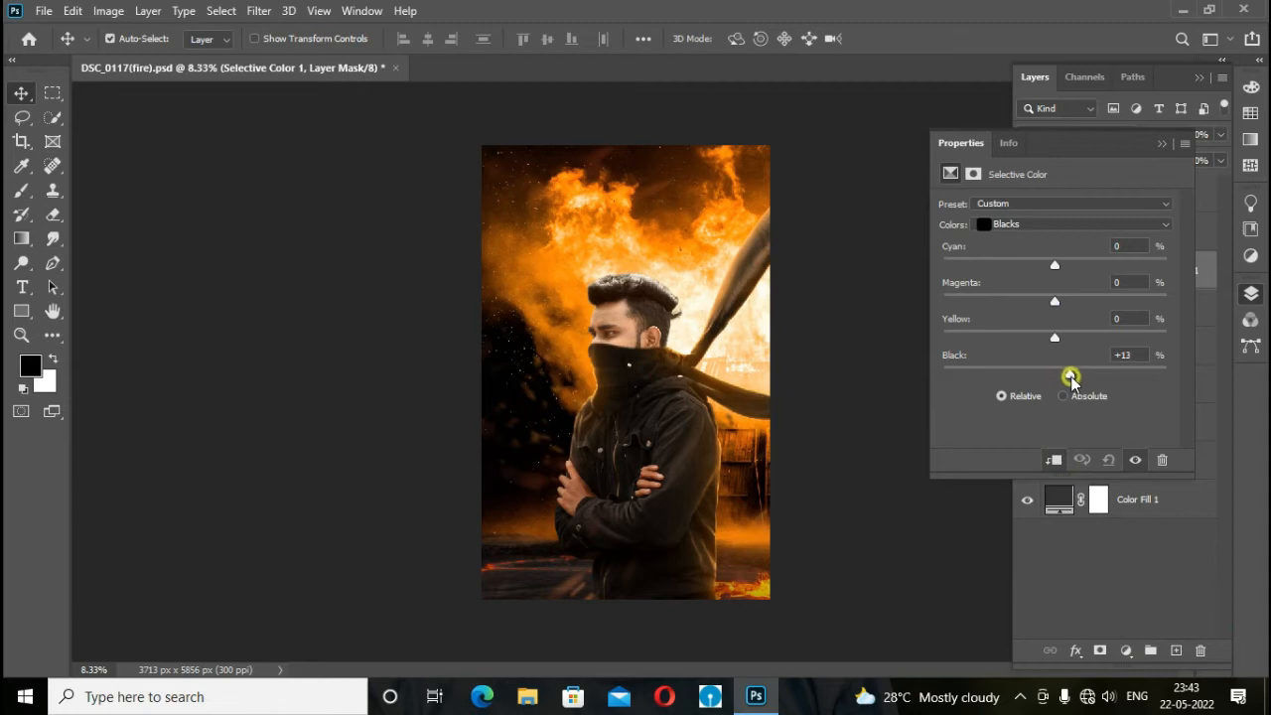
left_click(1162, 144)
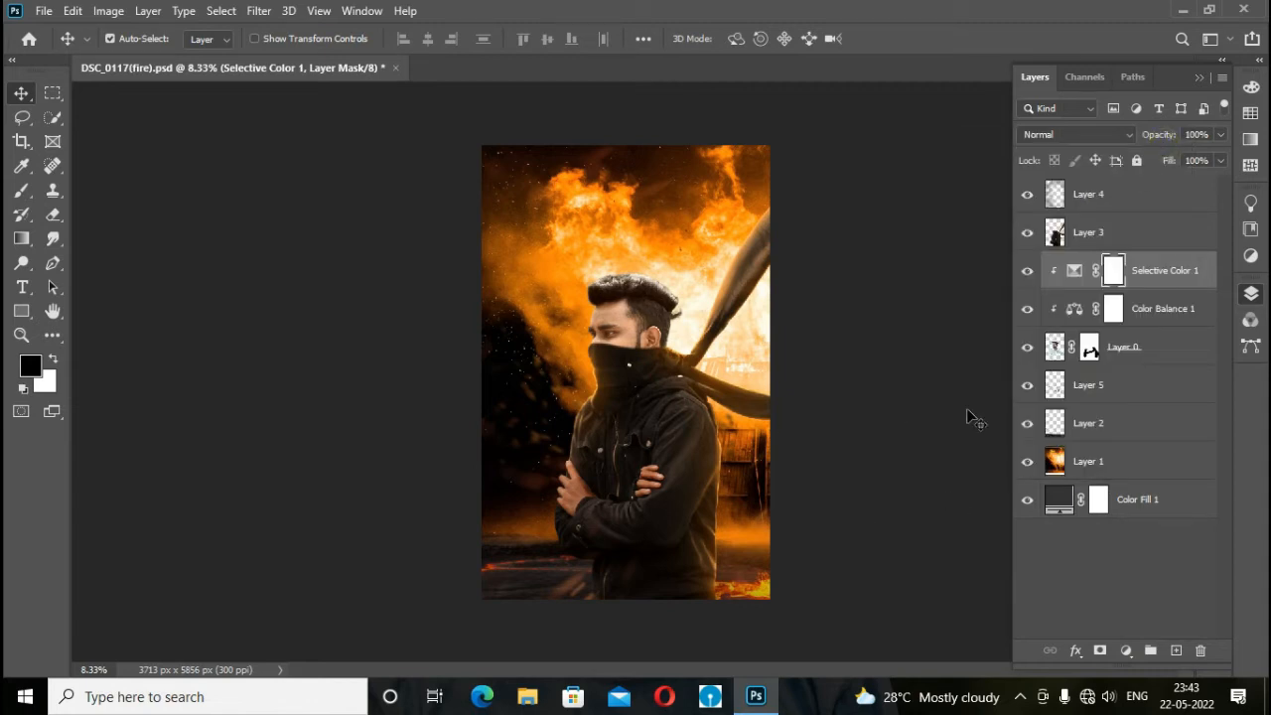
Step: Create a new layer directly above Layer 0, clipped to it, and set its blend mode to Screen
left_click(1138, 353)
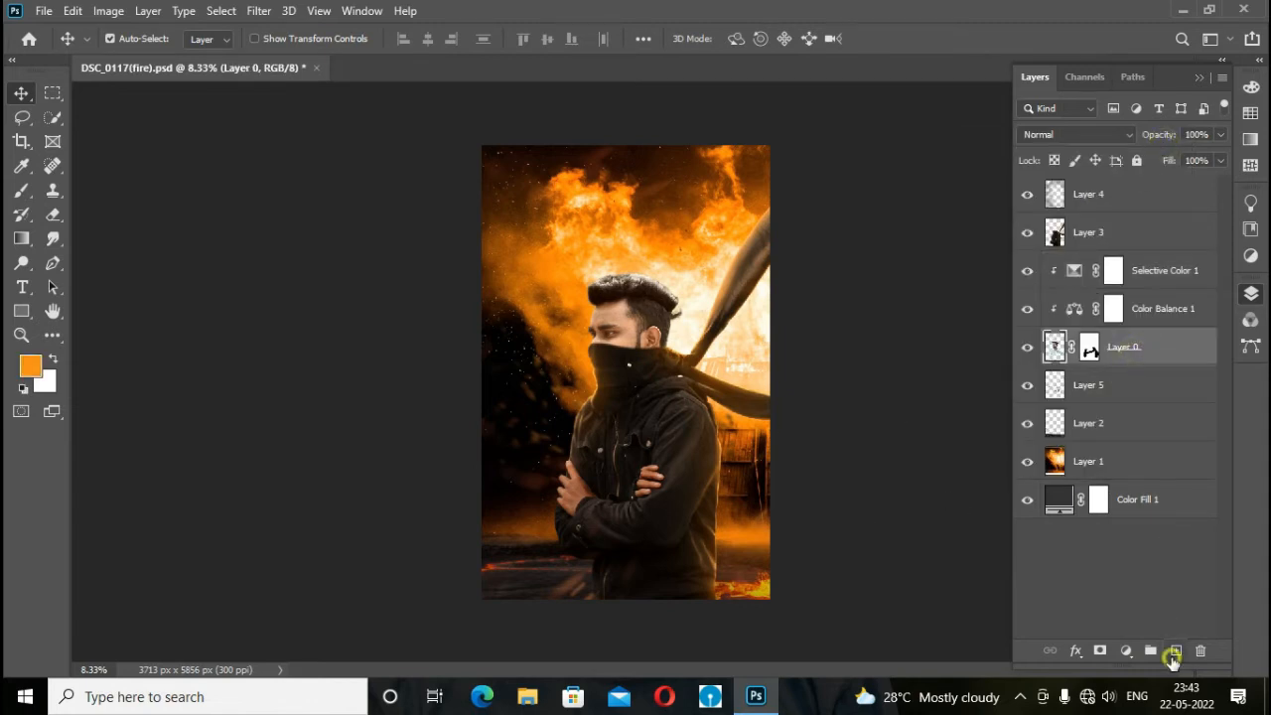
left_click(1175, 651)
key("ctrl+plus")
key("ctrl+plus")
left_click(1048, 134)
left_click(1073, 293)
key("ctrl+plus")
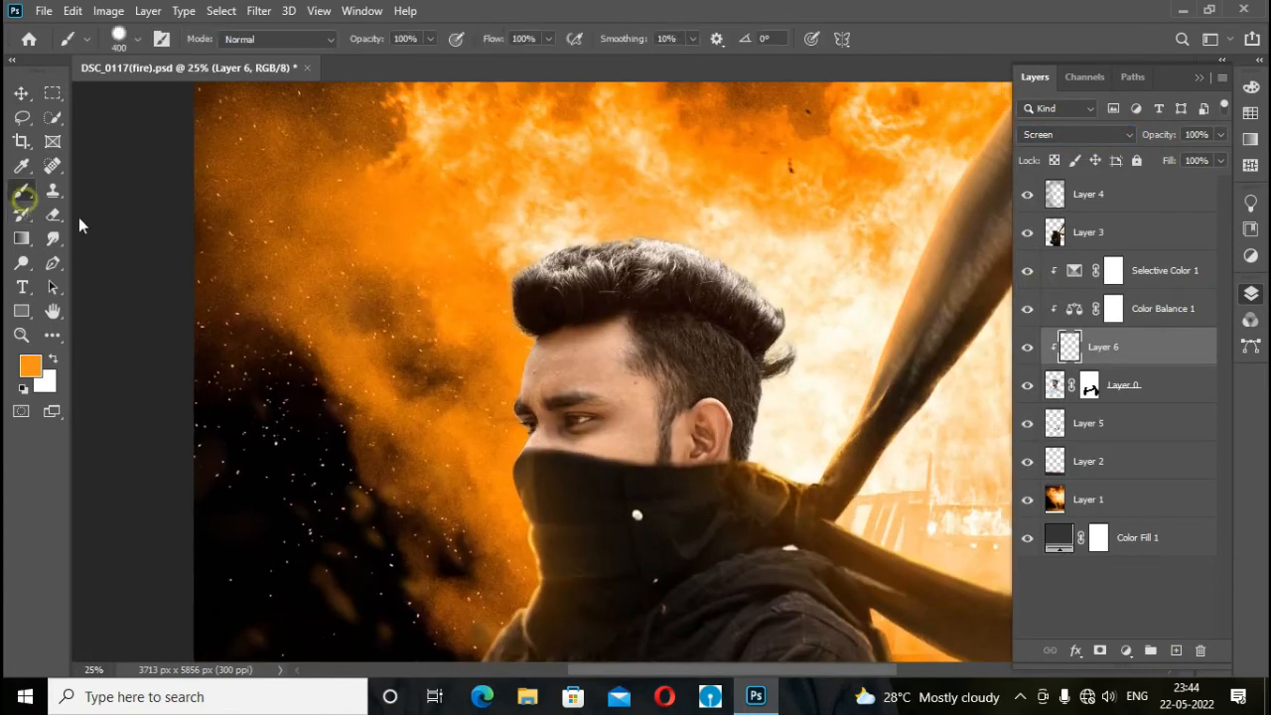
Step: Paint orange light over the man's hair on the clipped Screen layer with a large brush
left_click(21, 191)
scroll(536, 298, "up", 1)
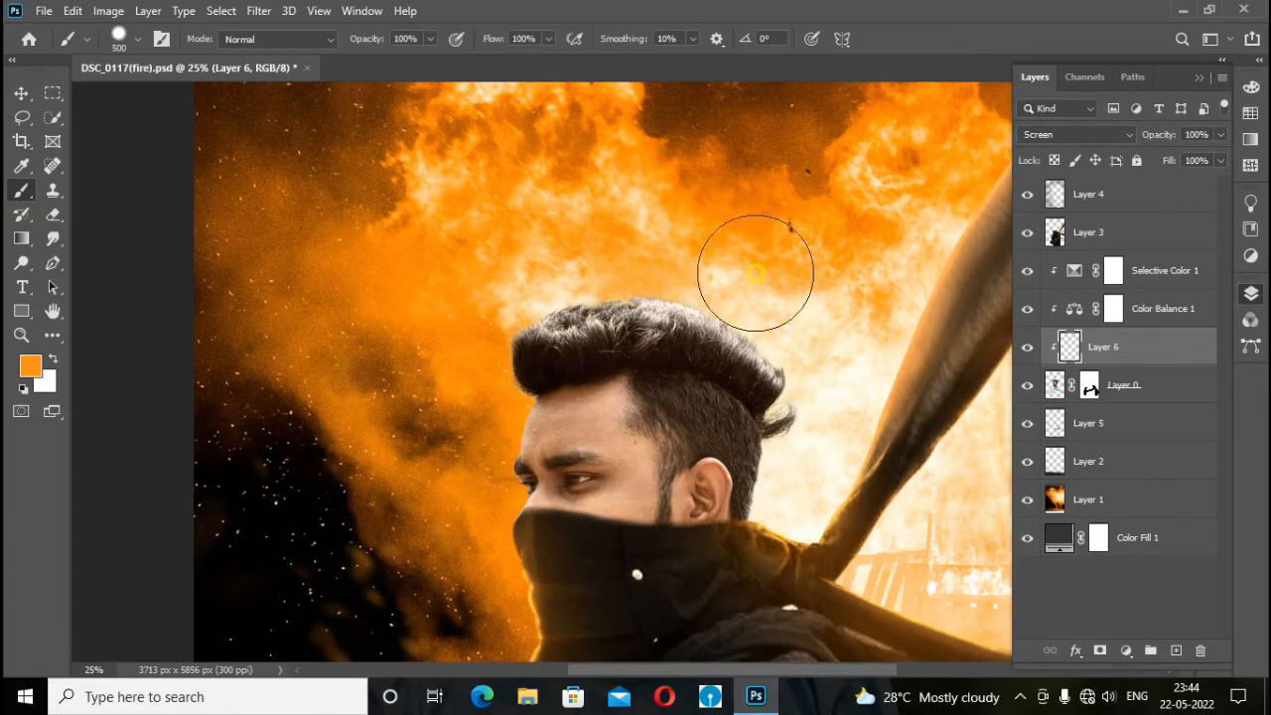
key("ctrl+plus")
key("ctrl+plus")
key("ctrl+plus")
key("bracketleft")
key("bracketleft")
key("bracketleft")
key("bracketleft")
key("bracketleft")
key("bracketleft")
key("bracketleft")
key("bracketleft")
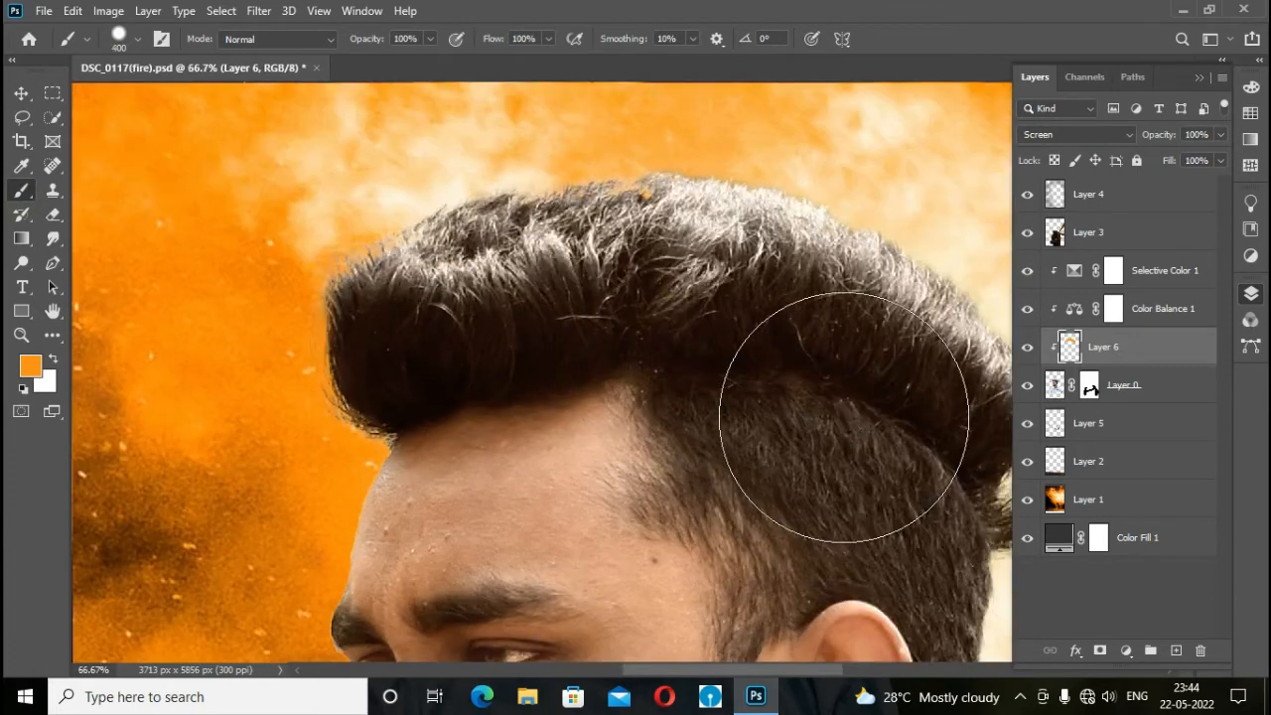
left_click_drag(812, 670, 857, 670)
scroll(827, 570, "down", 1)
scroll(826, 570, "down", 3)
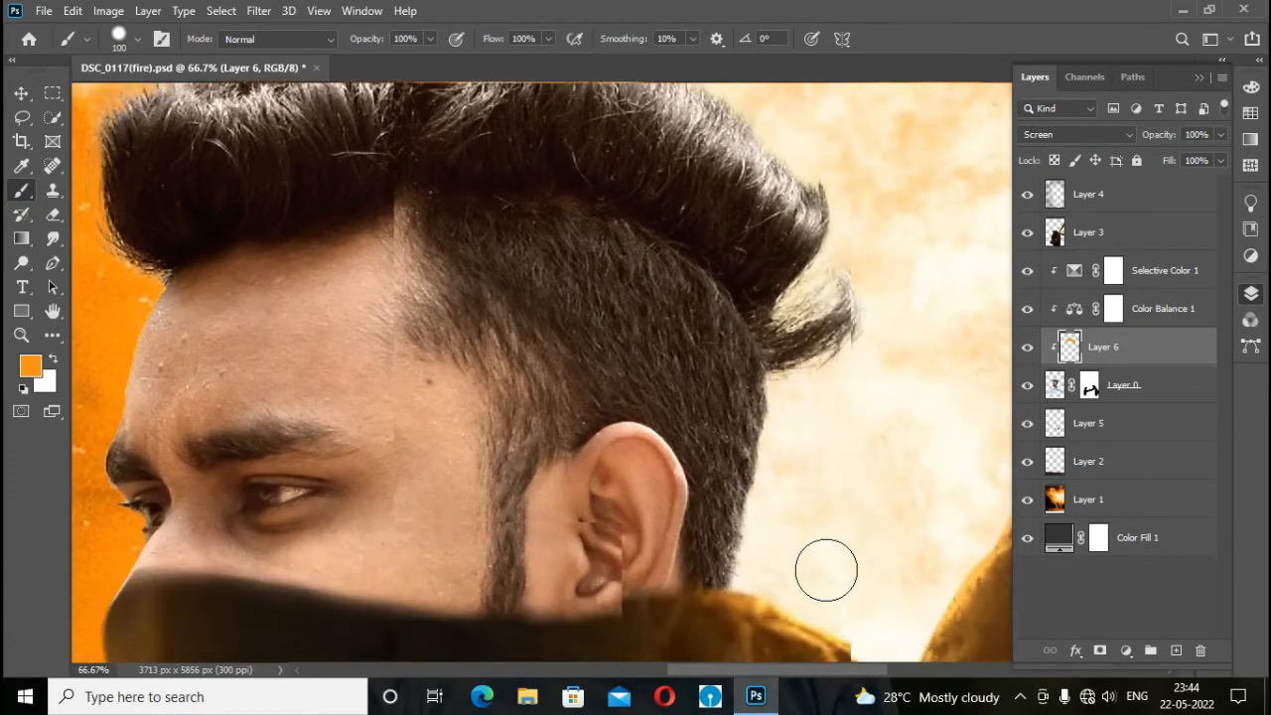
left_click_drag(787, 374, 755, 506)
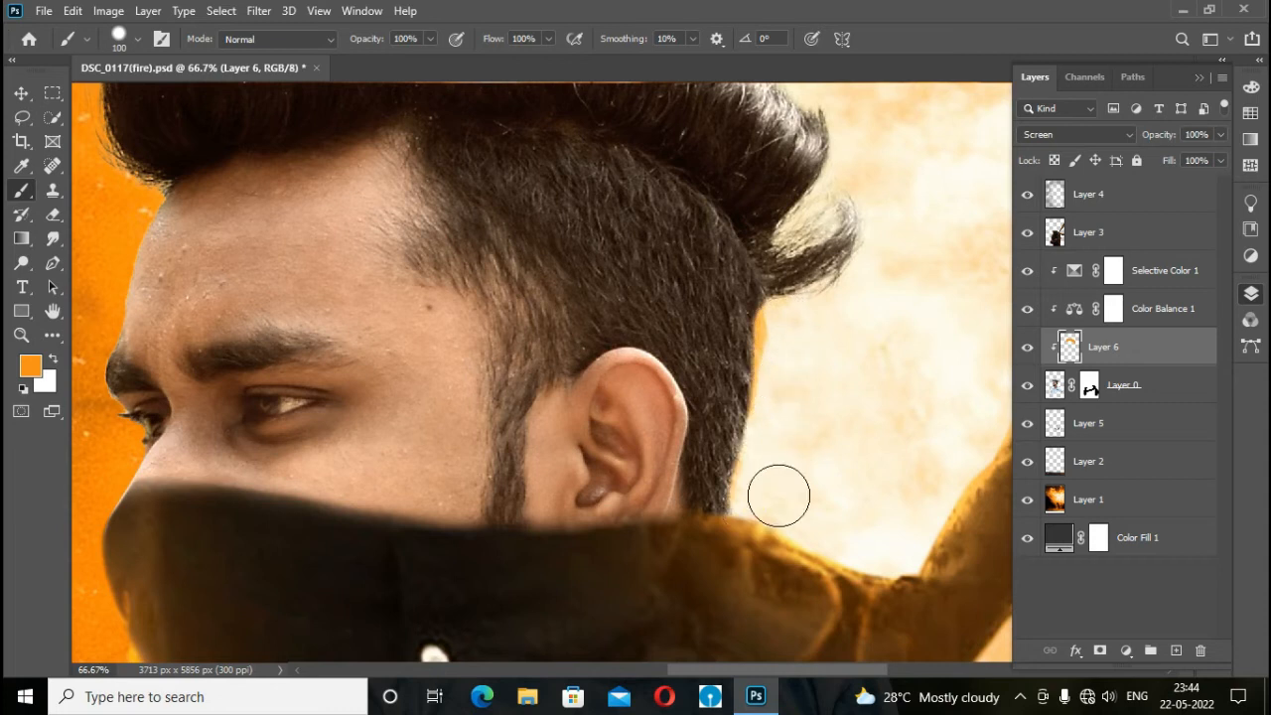
key("ctrl+z")
Step: Set the brush hardness to 0% and paint a soft orange rim along the hair at the back of the head
right_click(778, 494)
left_click_drag(874, 279, 764, 275)
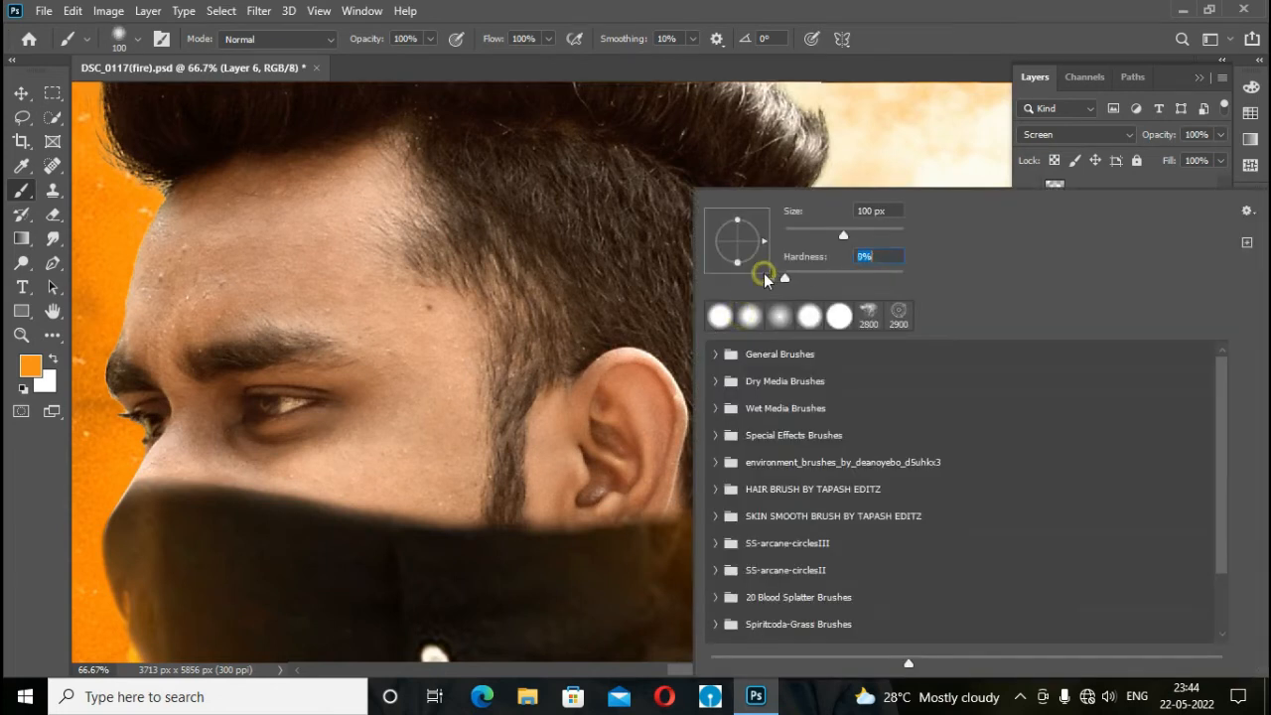
key("Return")
mouse_move(796, 318)
left_mouse_down()
mouse_move(764, 496)
mouse_move(797, 325)
mouse_move(802, 397)
mouse_move(816, 327)
mouse_move(945, 224)
mouse_move(903, 255)
left_mouse_up()
Step: Paint a soft orange rim down the front edge of the man's forehead and brow
key("bracketright")
key("bracketright")
left_click_drag(788, 669, 680, 670)
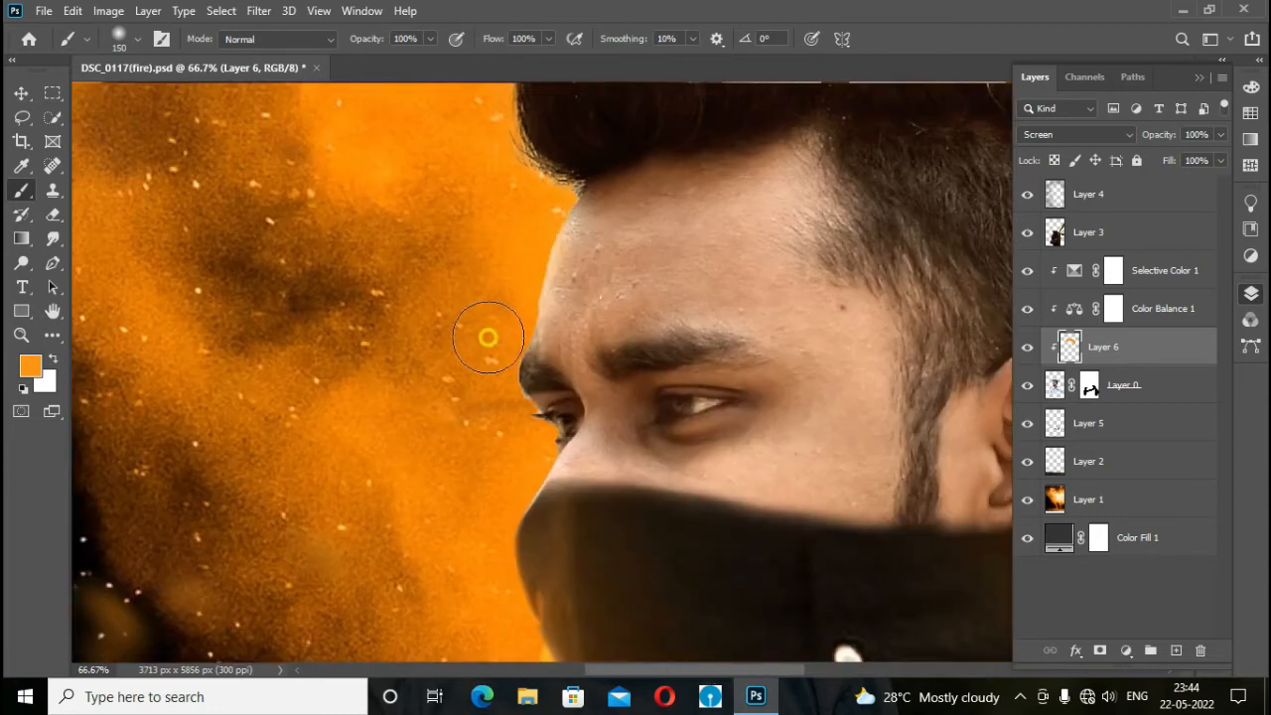
mouse_move(526, 209)
left_mouse_down()
mouse_move(453, 105)
mouse_move(485, 329)
mouse_move(480, 474)
mouse_move(496, 511)
mouse_move(539, 435)
mouse_move(480, 395)
mouse_move(520, 434)
left_mouse_up()
scroll(520, 434, "up", 1)
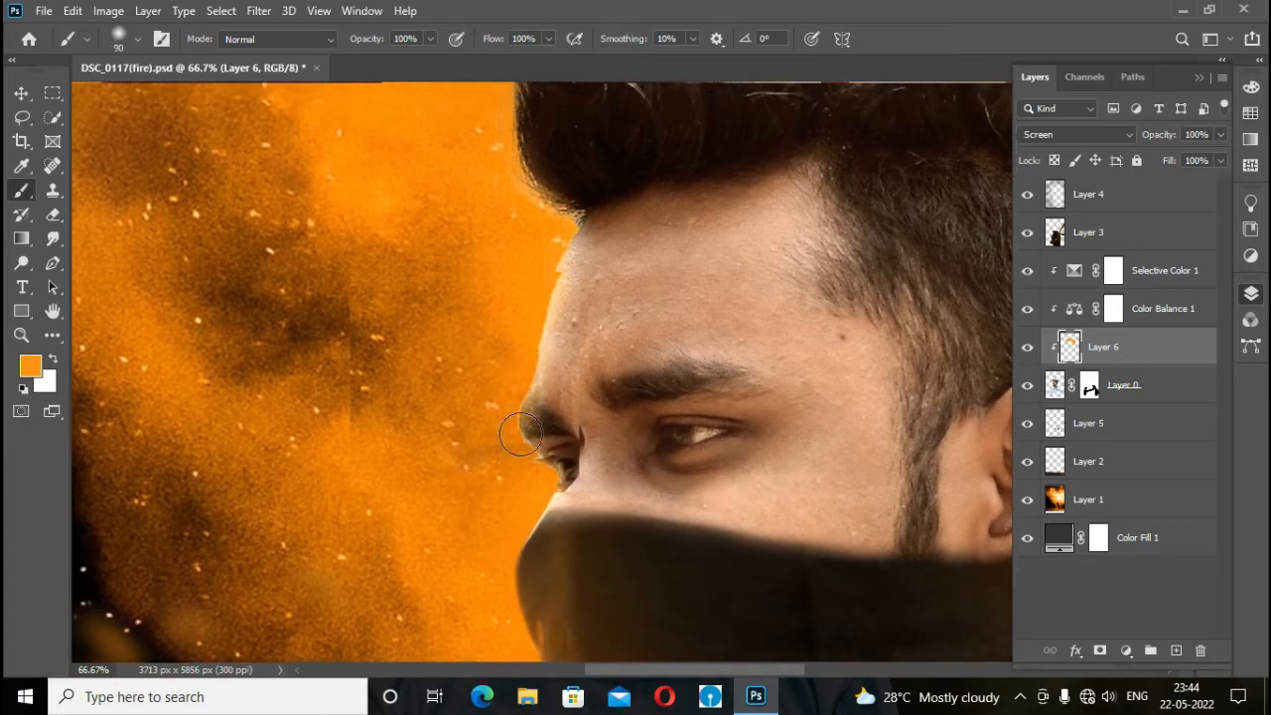
Step: Brush soft orange light along the front and top edge of the hair, enlarging the brush to 300 px, and undo the last stroke
scroll(521, 434, "up", 5)
key("bracketright")
key("bracketright")
key("bracketright")
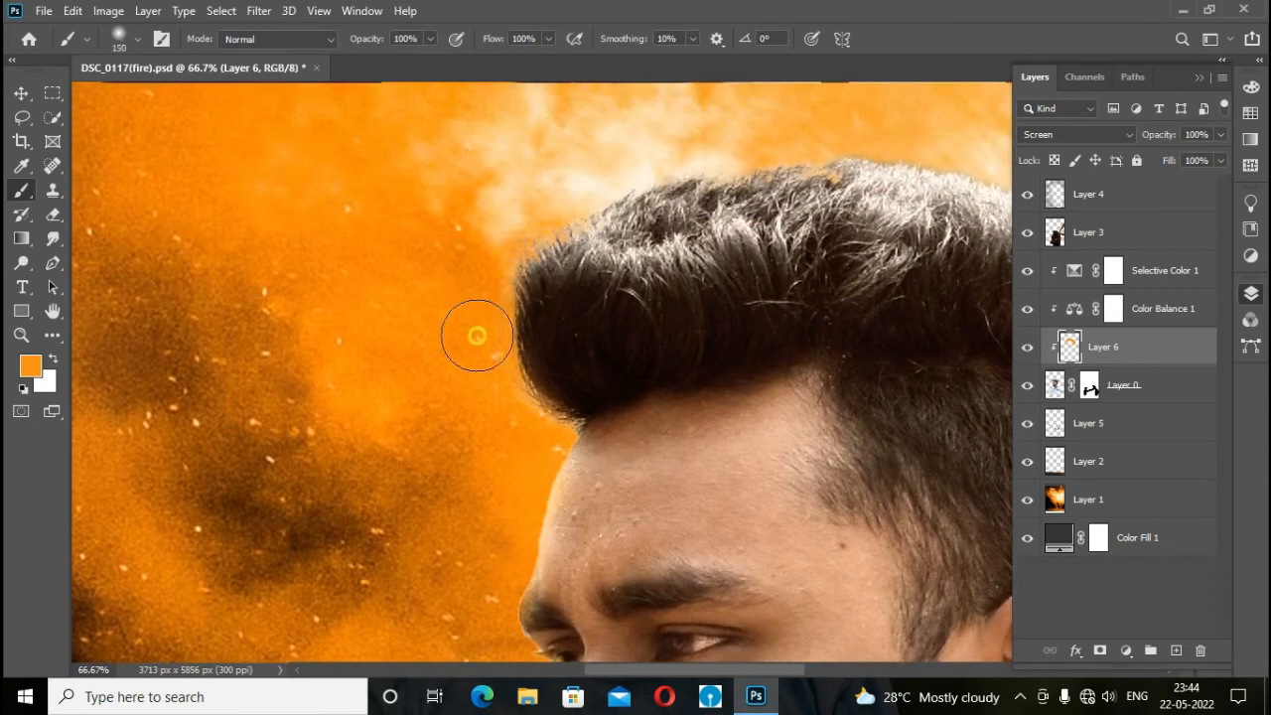
scroll(473, 357, "up", 4)
key("bracketright")
key("bracketright")
key("bracketright")
key("bracketright")
mouse_move(523, 295)
left_mouse_down()
mouse_move(738, 189)
mouse_move(871, 201)
left_mouse_up()
key("ctrl+z")
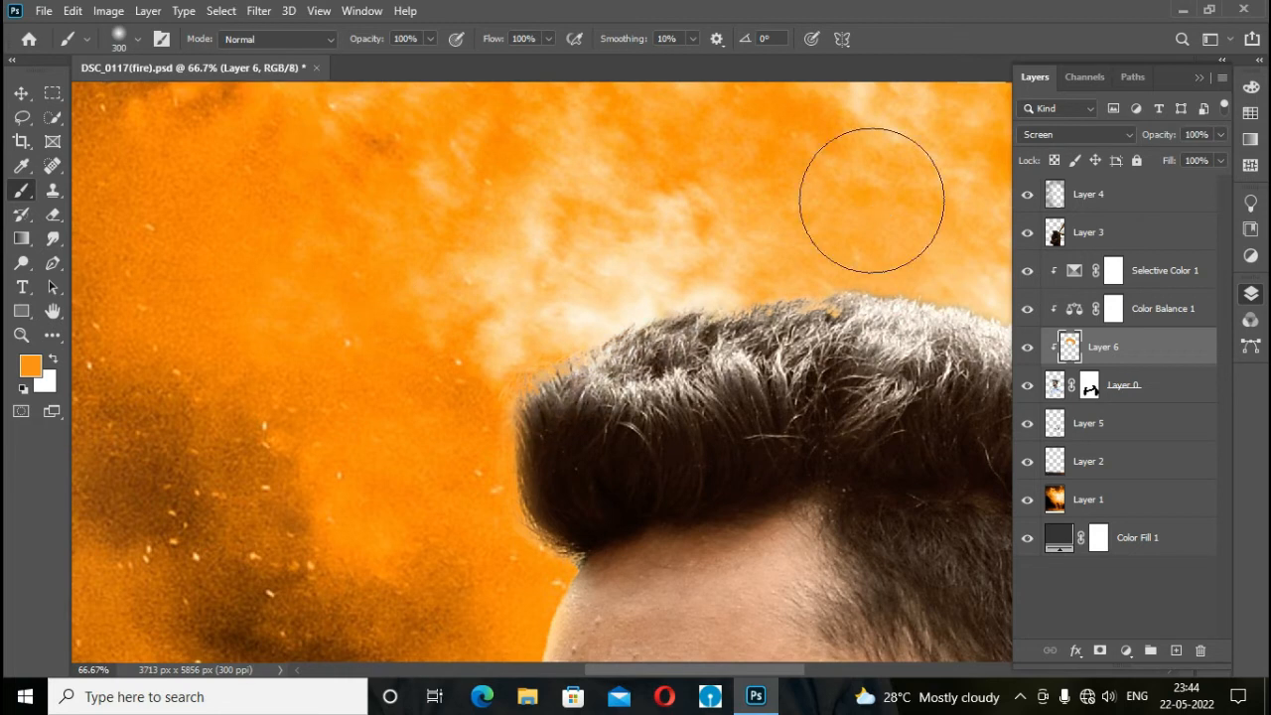
Step: Paint a soft orange glow over the front of the forehead and eyebrow with the 300 px brush
key("ctrl+minus")
key("ctrl+minus")
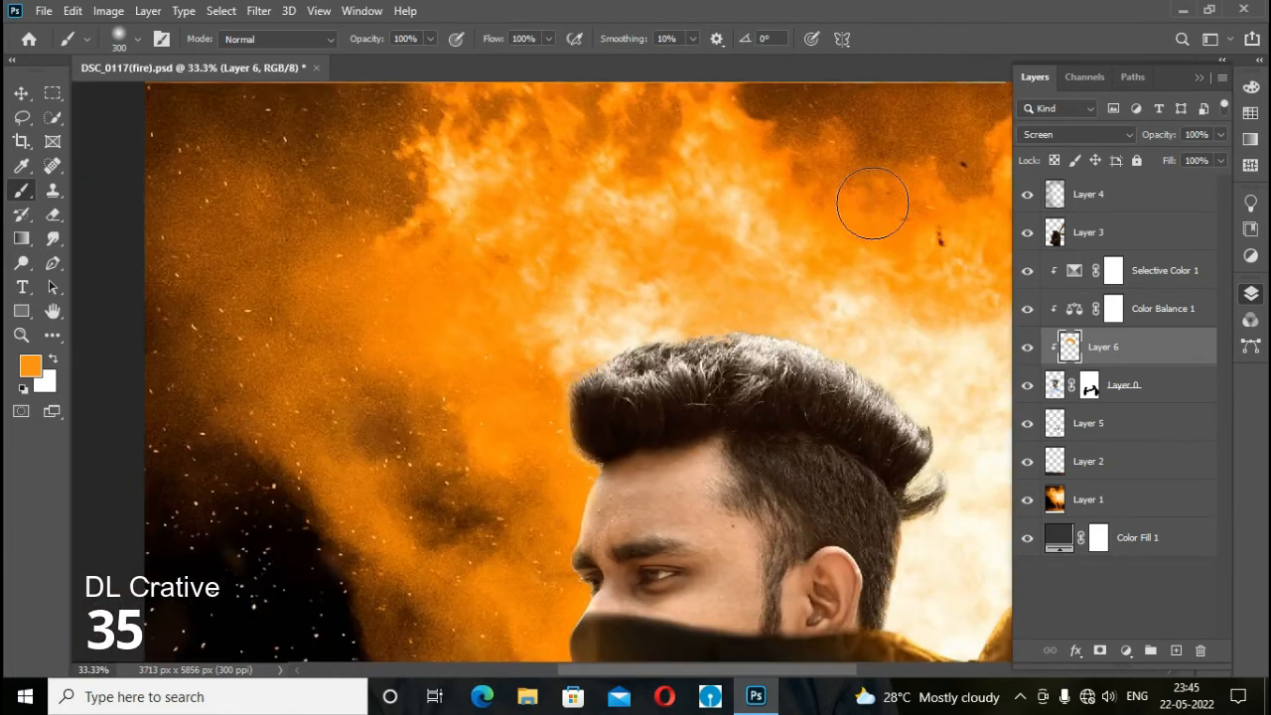
key("ctrl+plus")
key("ctrl+plus")
scroll(576, 456, "down", 4)
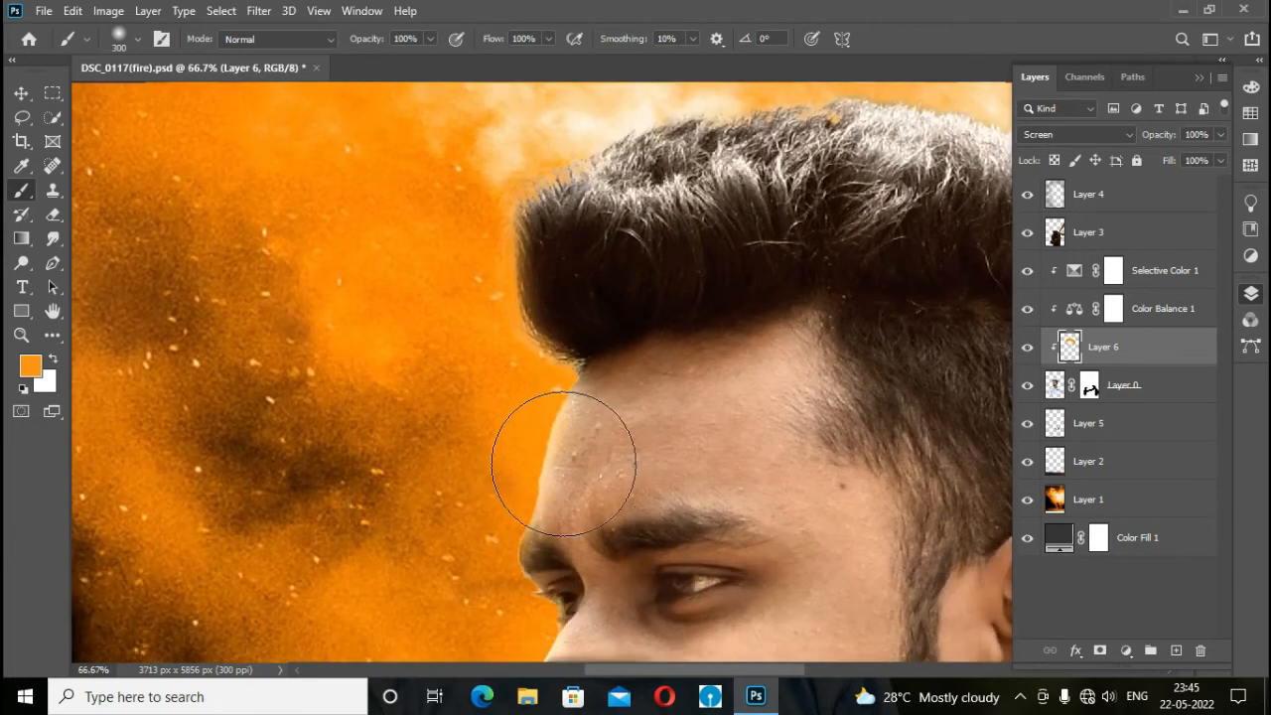
scroll(427, 596, "down", 2)
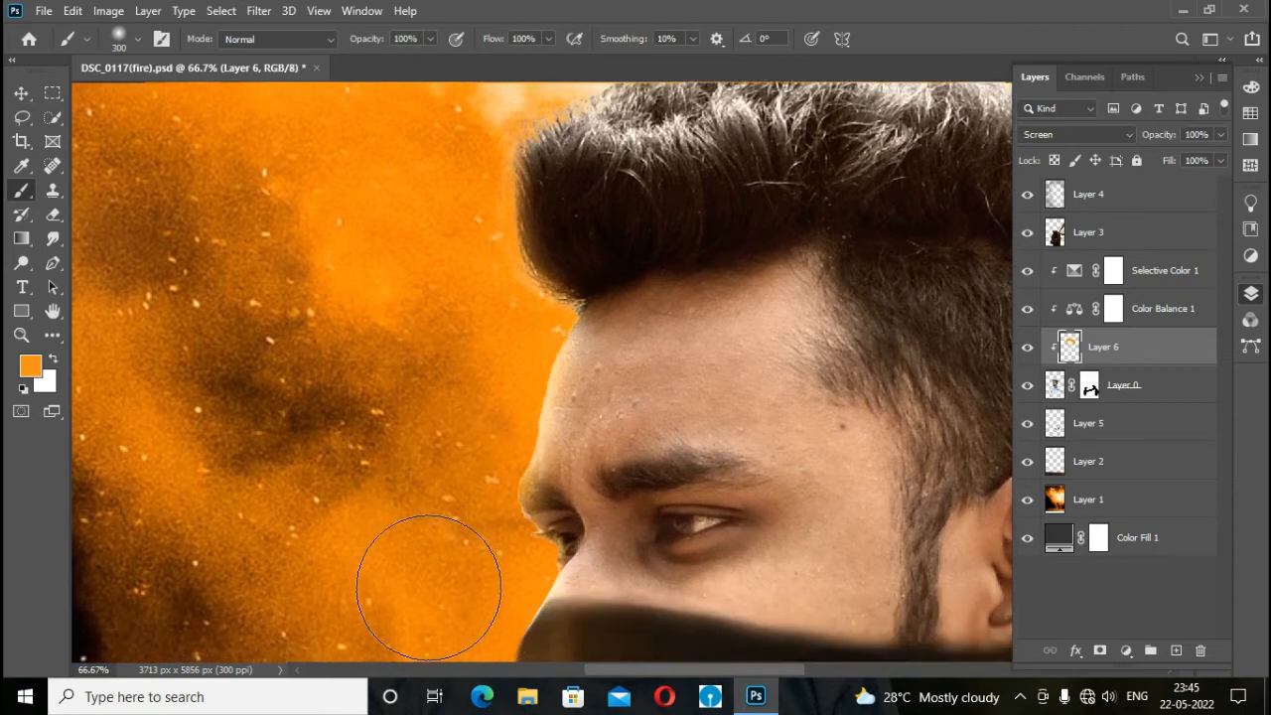
scroll(430, 587, "down", 1)
key("ctrl+minus")
key("ctrl+minus")
key("ctrl+minus")
key("ctrl+minus")
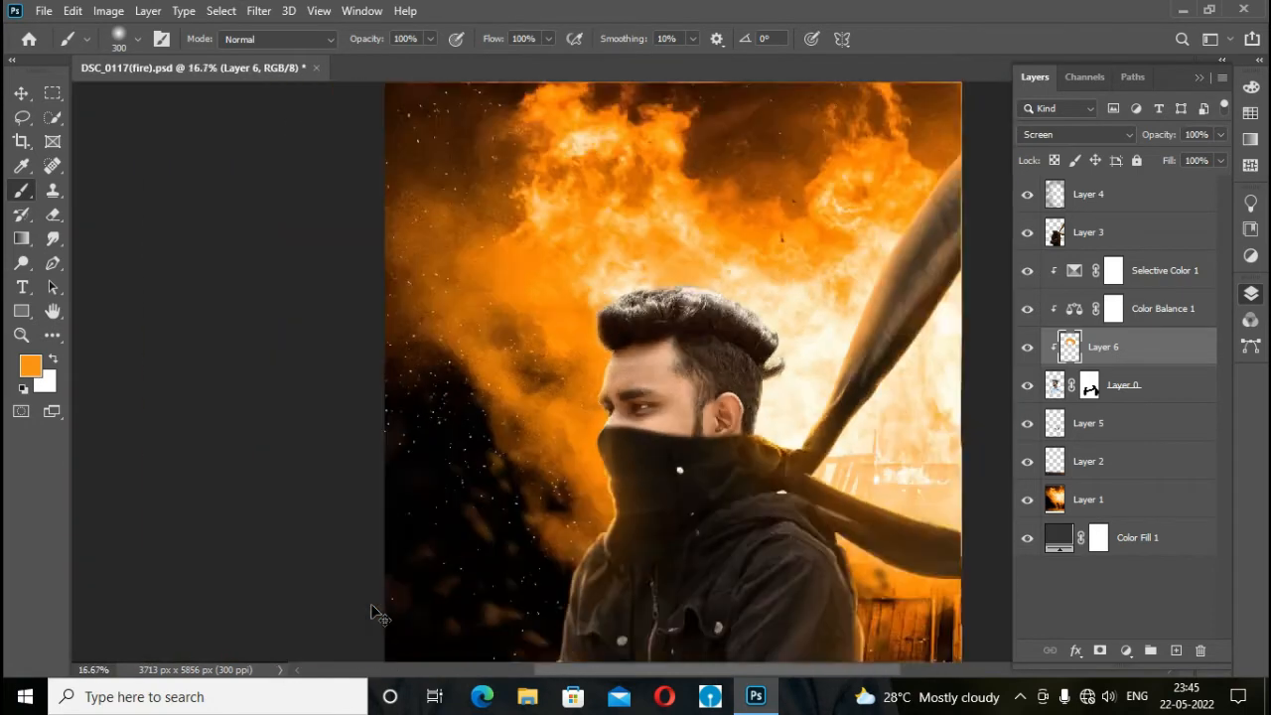
key("ctrl+minus")
key("ctrl+minus")
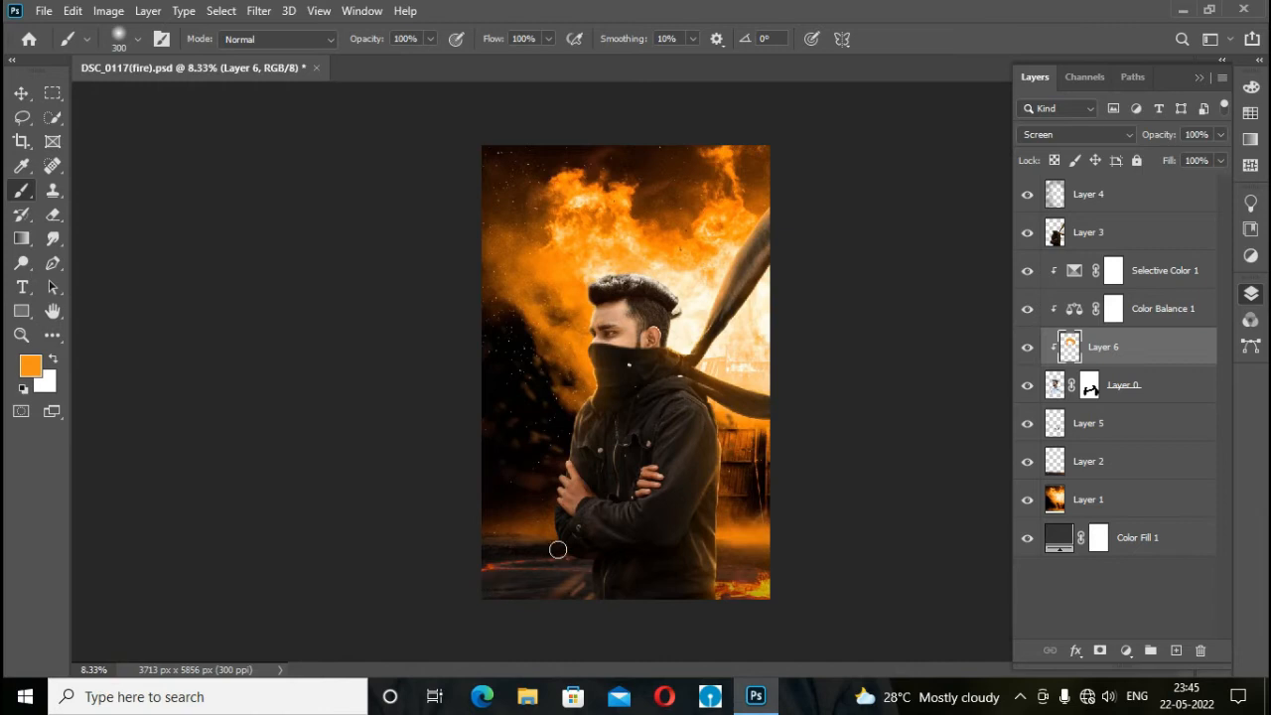
Step: Stamp all visible layers into a new layer at the top of the stack and duplicate it
left_click(22, 94)
left_click(1152, 198)
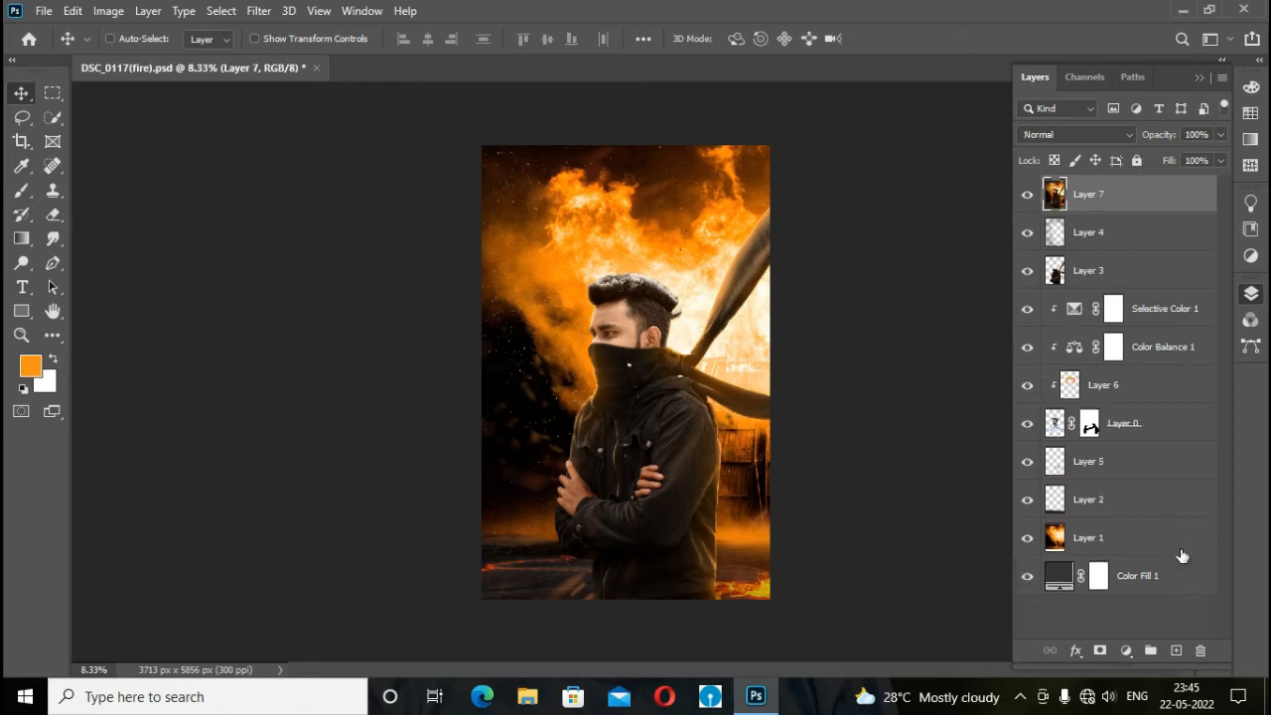
key("ctrl+j")
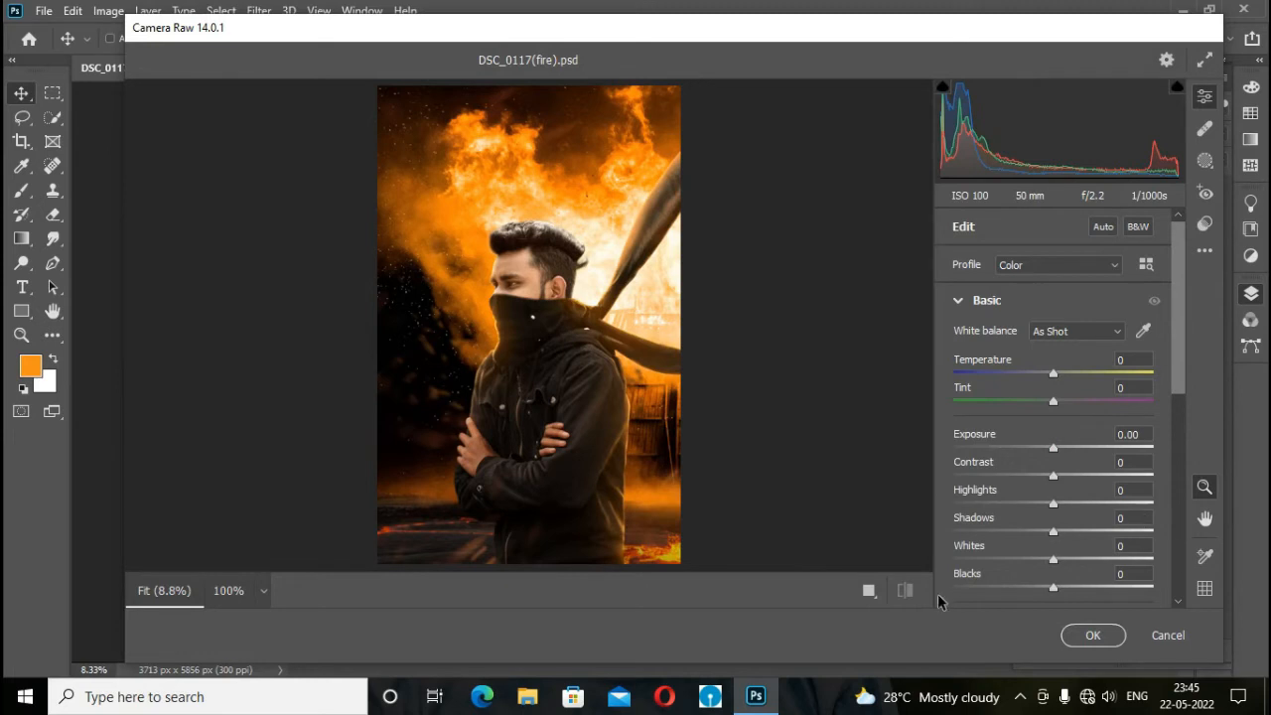
Step: Show a side-by-side before/after view in Camera Raw and draw a large radial gradient mask centred on the man
left_click(905, 590)
left_click(1204, 159)
left_click(1039, 401)
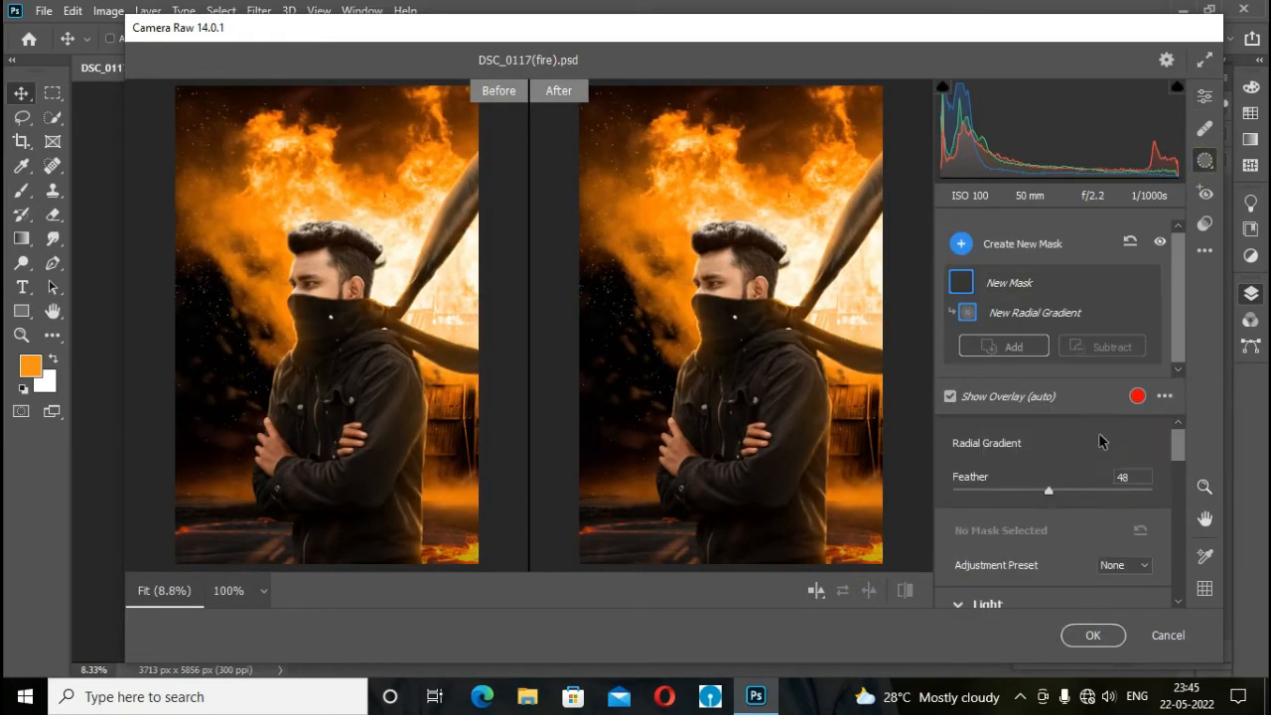
left_click_drag(826, 477, 899, 594)
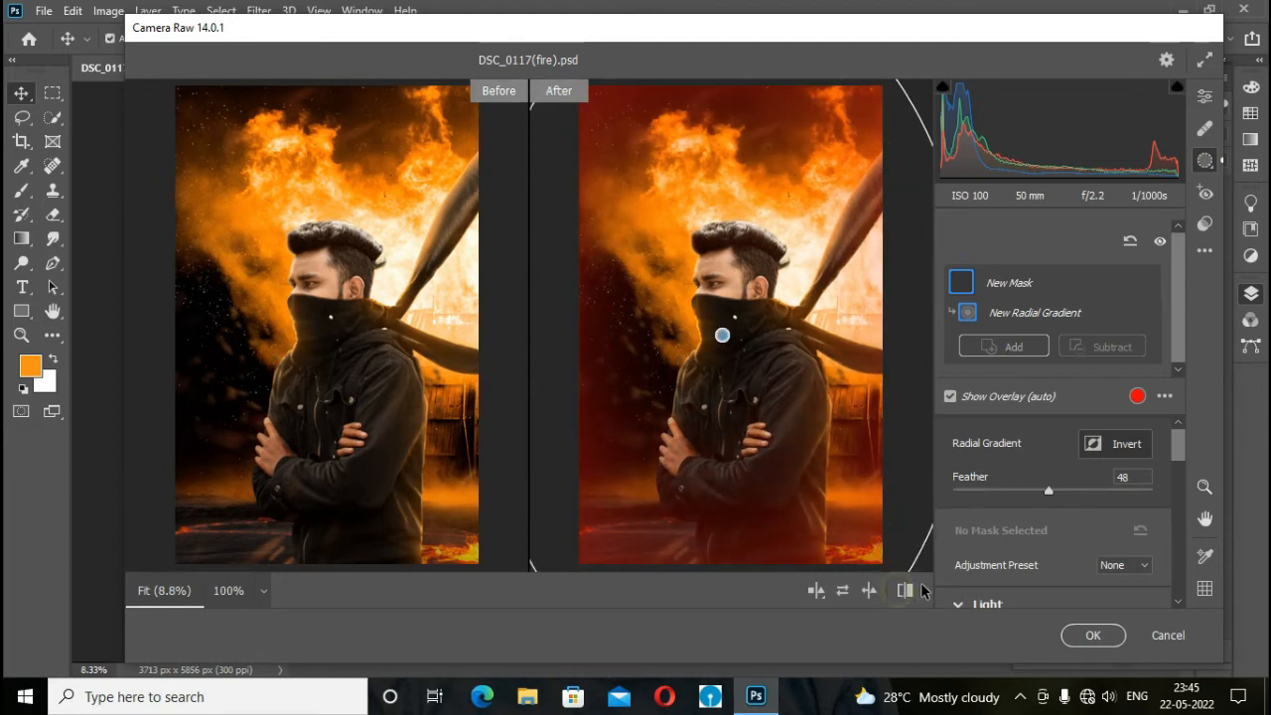
Step: Darken outside the radial mask with Exposure -2.90, Contrast +53, Highlights -66 and Shadows -37
scroll(1013, 528, "down", 2)
left_click_drag(1053, 511, 979, 514)
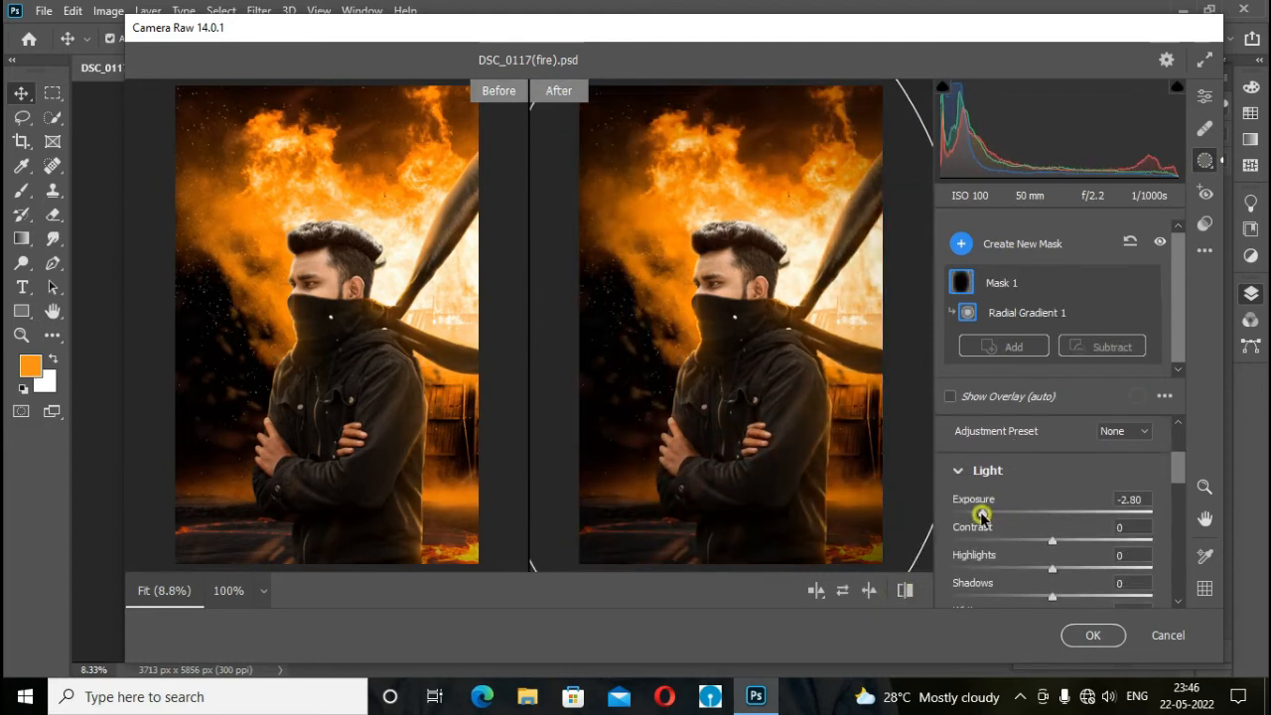
scroll(1055, 501, "down", 1)
left_click_drag(1060, 519, 987, 525)
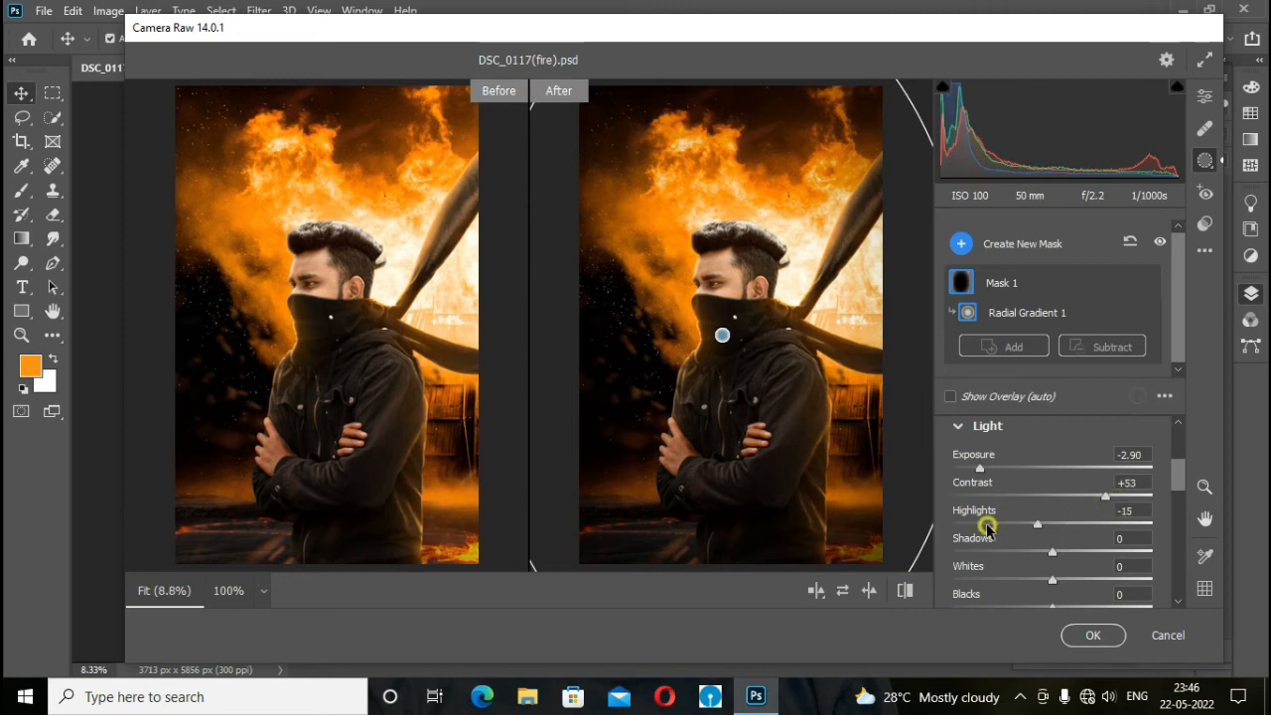
left_click_drag(1052, 551, 1013, 551)
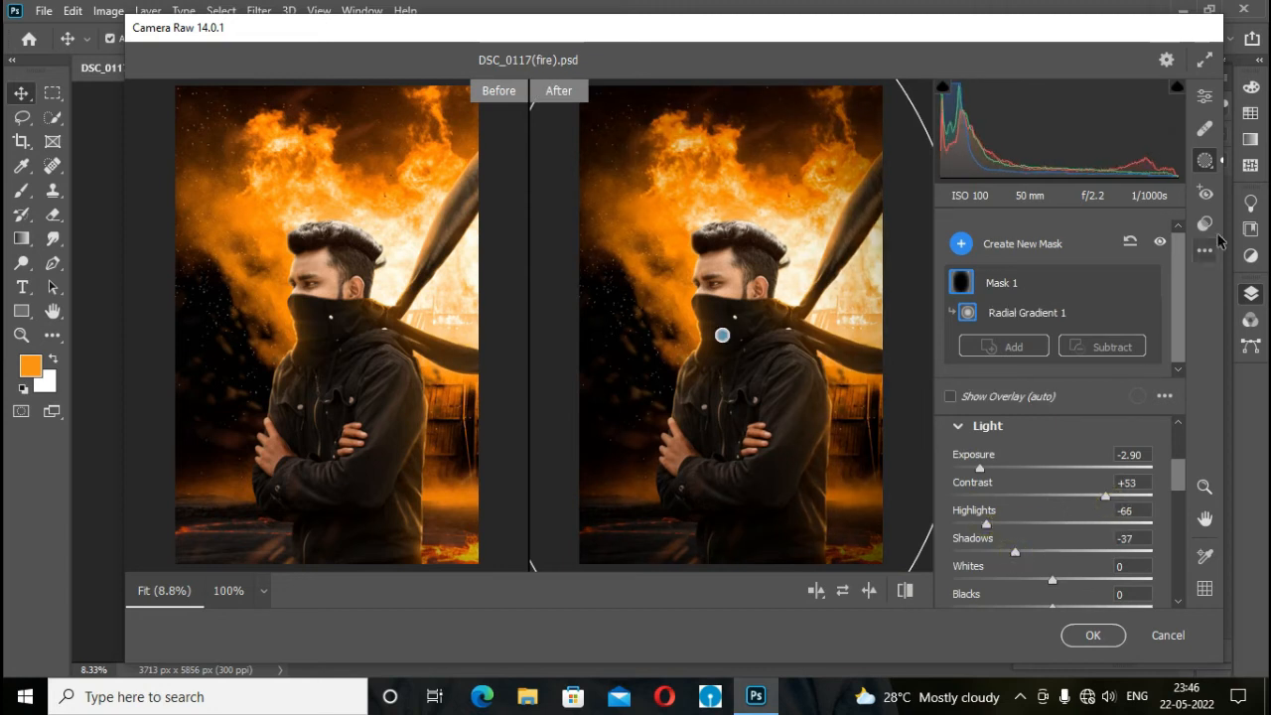
Step: Set the Calibration hues to +13 for Red Primary, -6 for Green Primary and -9 for Blue Primary
left_click(1204, 96)
left_click(957, 300)
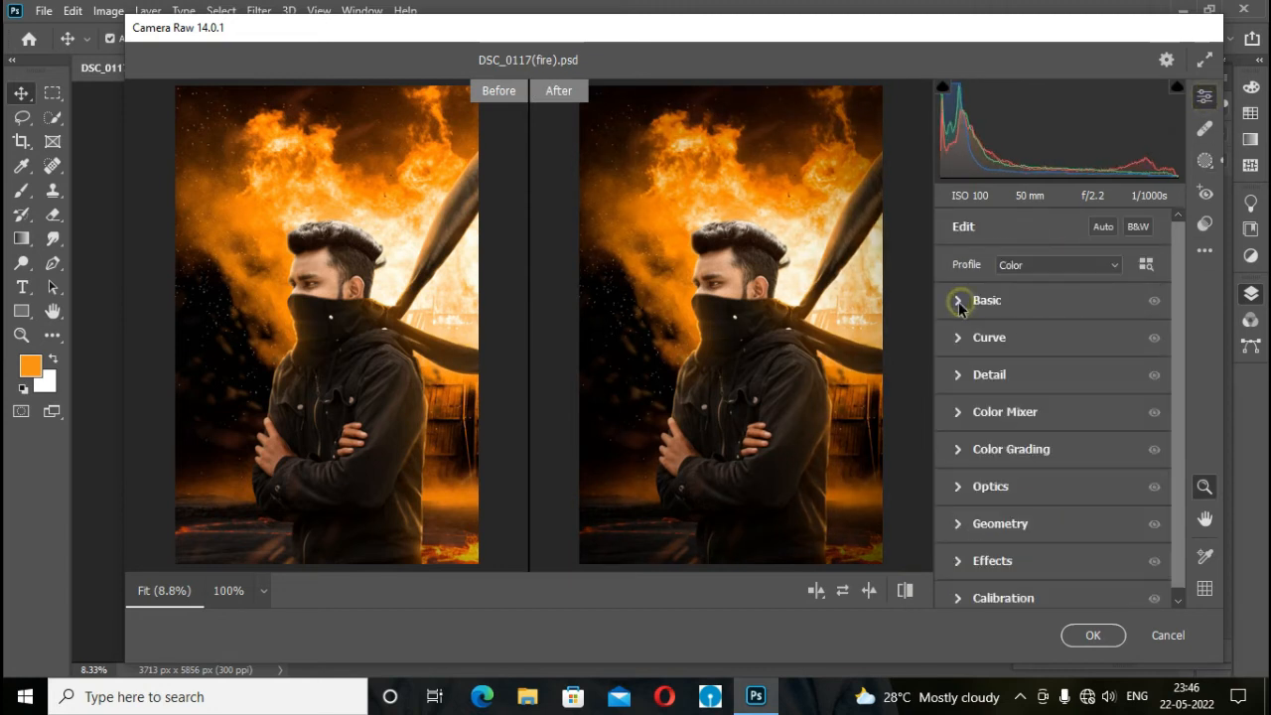
scroll(953, 590, "down", 1)
left_click(957, 590)
mouse_move(1062, 398)
left_mouse_down()
mouse_move(1093, 399)
mouse_move(1029, 396)
mouse_move(1069, 398)
left_mouse_up()
mouse_move(1052, 481)
left_mouse_down()
mouse_move(1027, 478)
mouse_move(1119, 484)
mouse_move(994, 478)
mouse_move(1048, 483)
left_mouse_up()
mouse_move(1050, 565)
left_mouse_down()
mouse_move(1010, 565)
mouse_move(1086, 560)
mouse_move(1042, 564)
left_mouse_up()
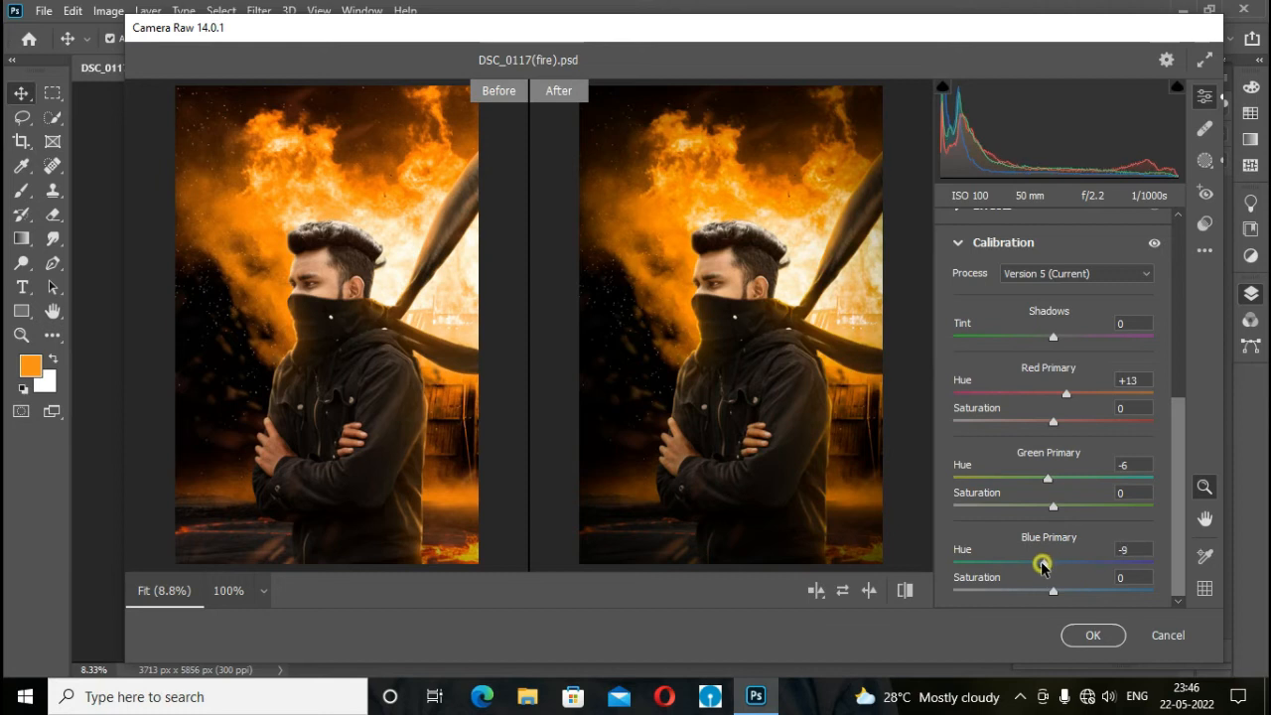
Step: Browse to the Artistic profiles and apply the Camera Raw edits to the duplicated layer
scroll(1053, 417, "up", 12)
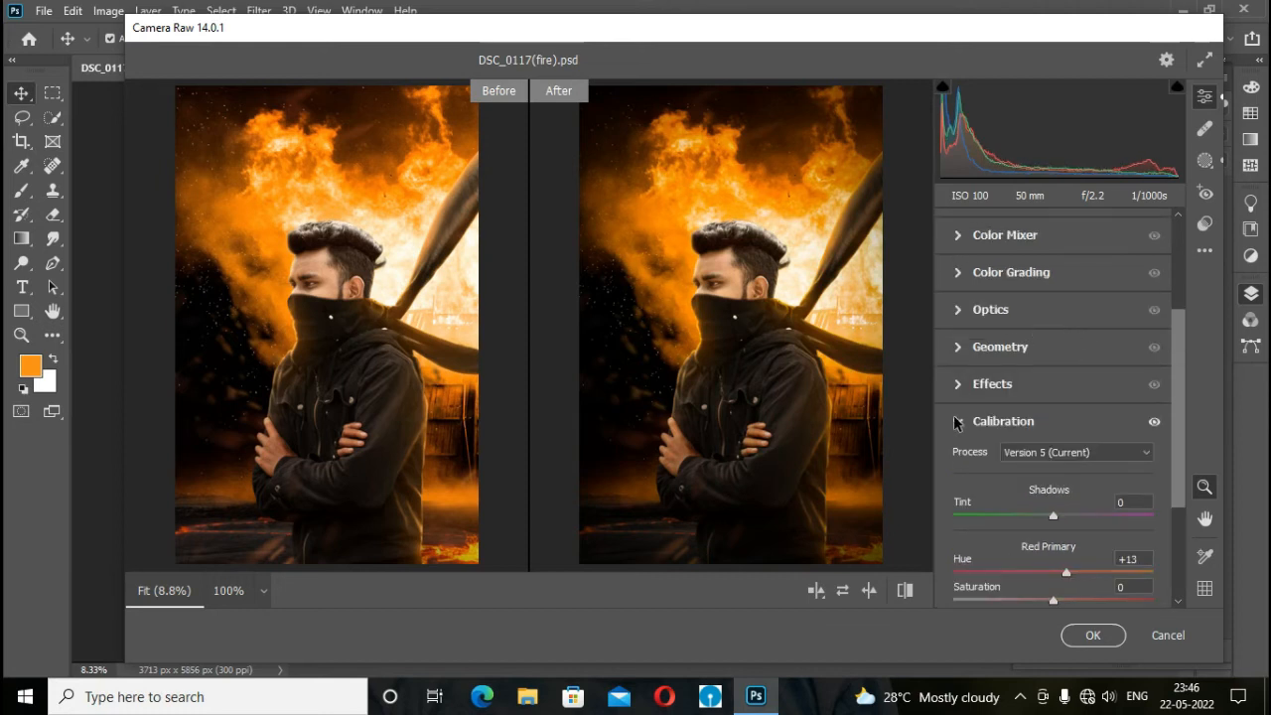
left_click(1141, 259)
left_click(946, 332)
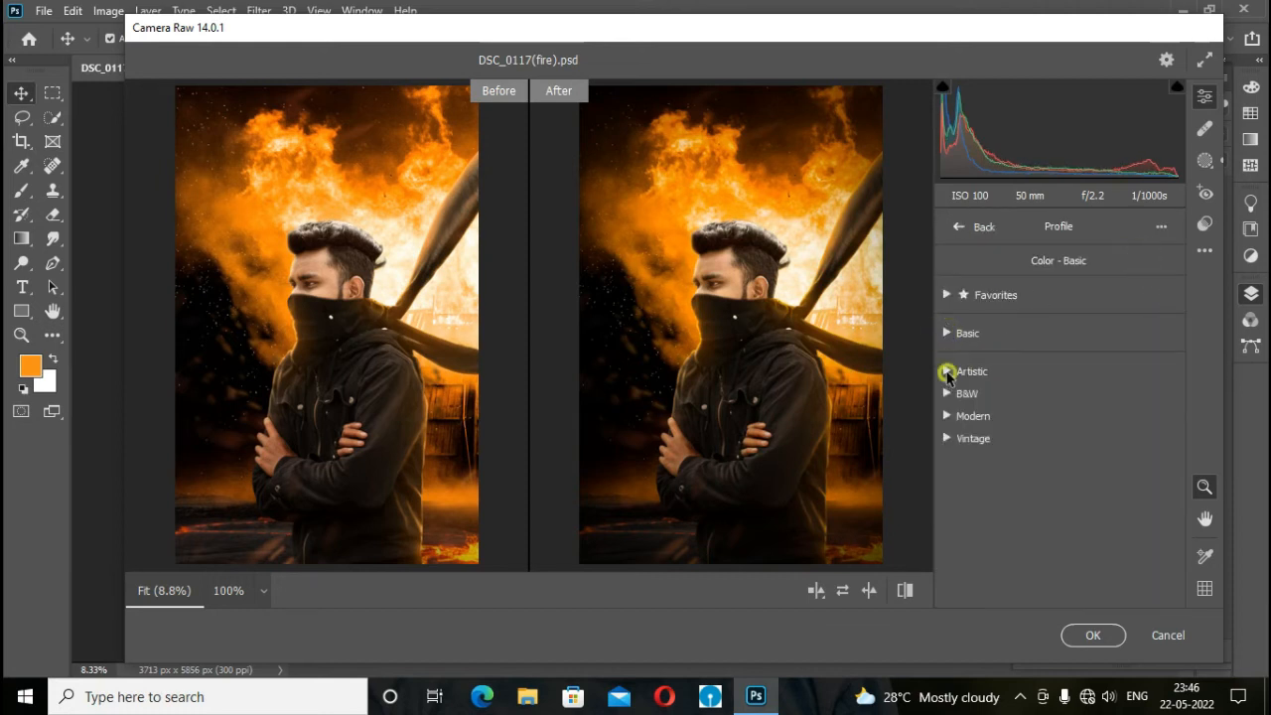
left_click(948, 370)
left_click(1093, 636)
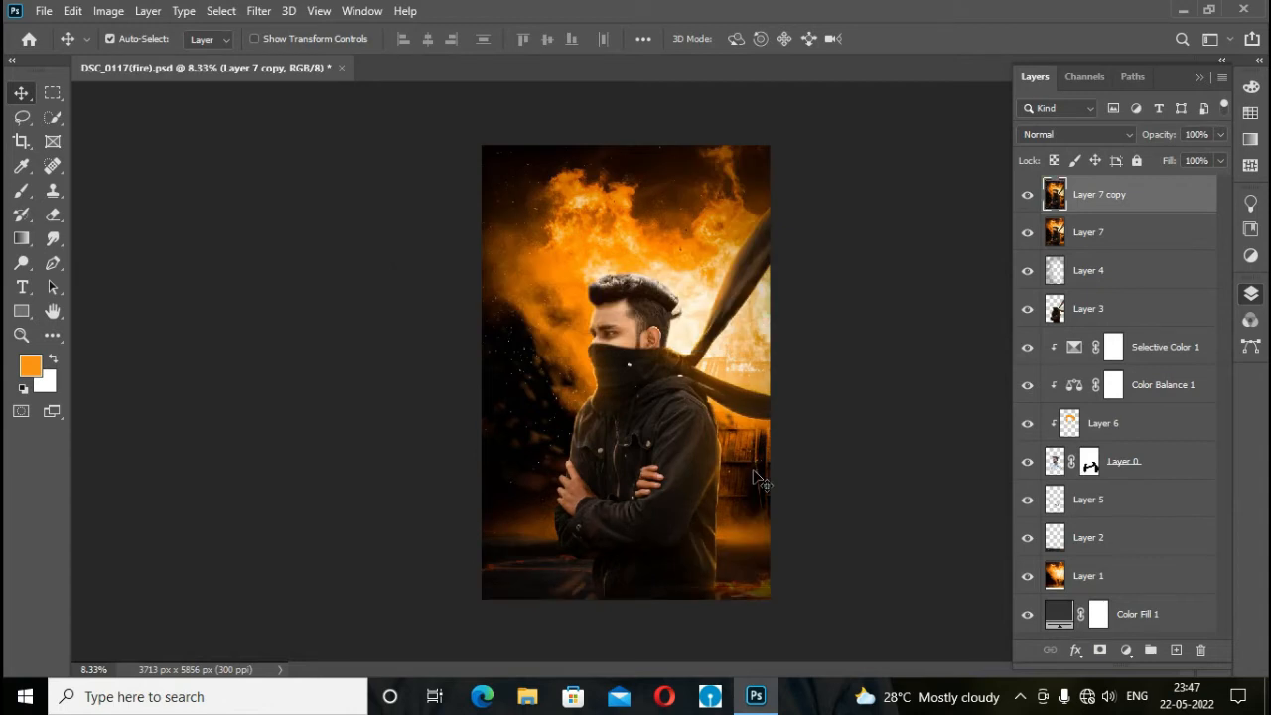
Step: Duplicate the graded Layer 7 copy and convert the duplicate to a smart object
key("ctrl+j")
right_click(1158, 202)
left_click(1043, 257)
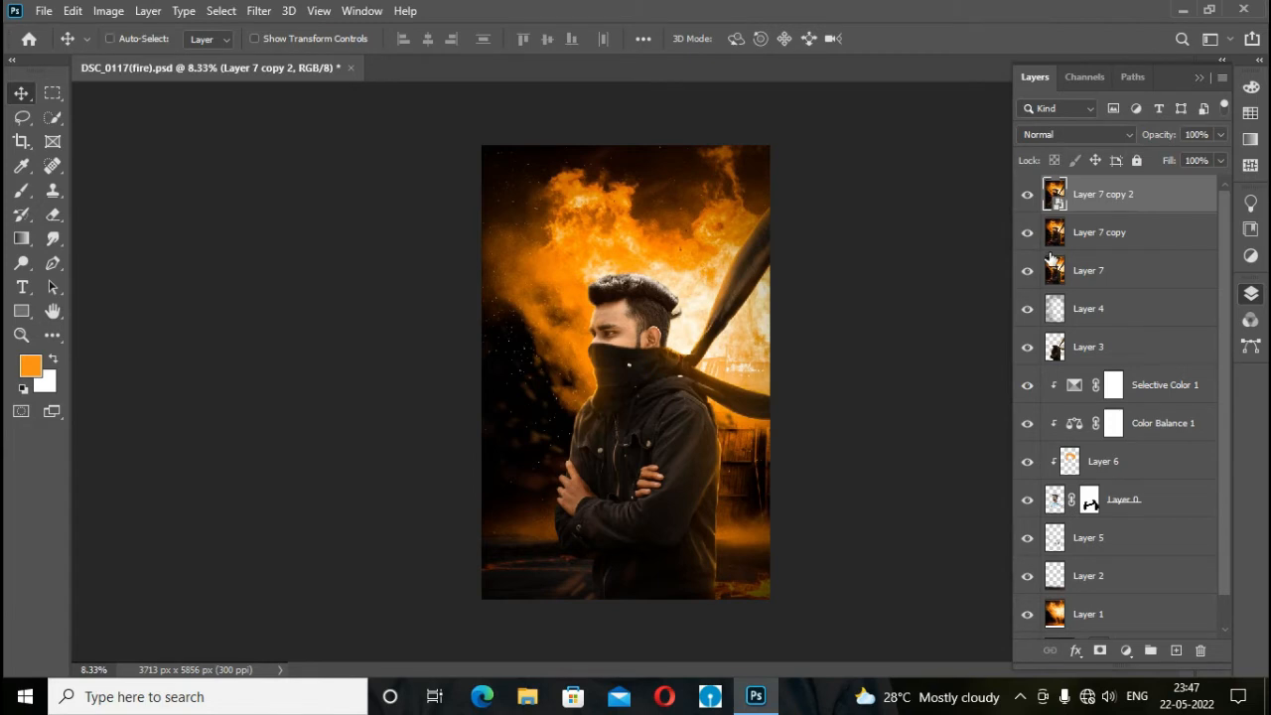
Step: Duplicate the smart object, hide the upper copy and select Layer 7 copy 2 beneath it
key("ctrl+j")
left_click(1027, 196)
left_click(1085, 238)
Step: Apply a Gaussian Blur with a radius of 16.9 pixels to Layer 7 copy 2
key("ctrl+plus")
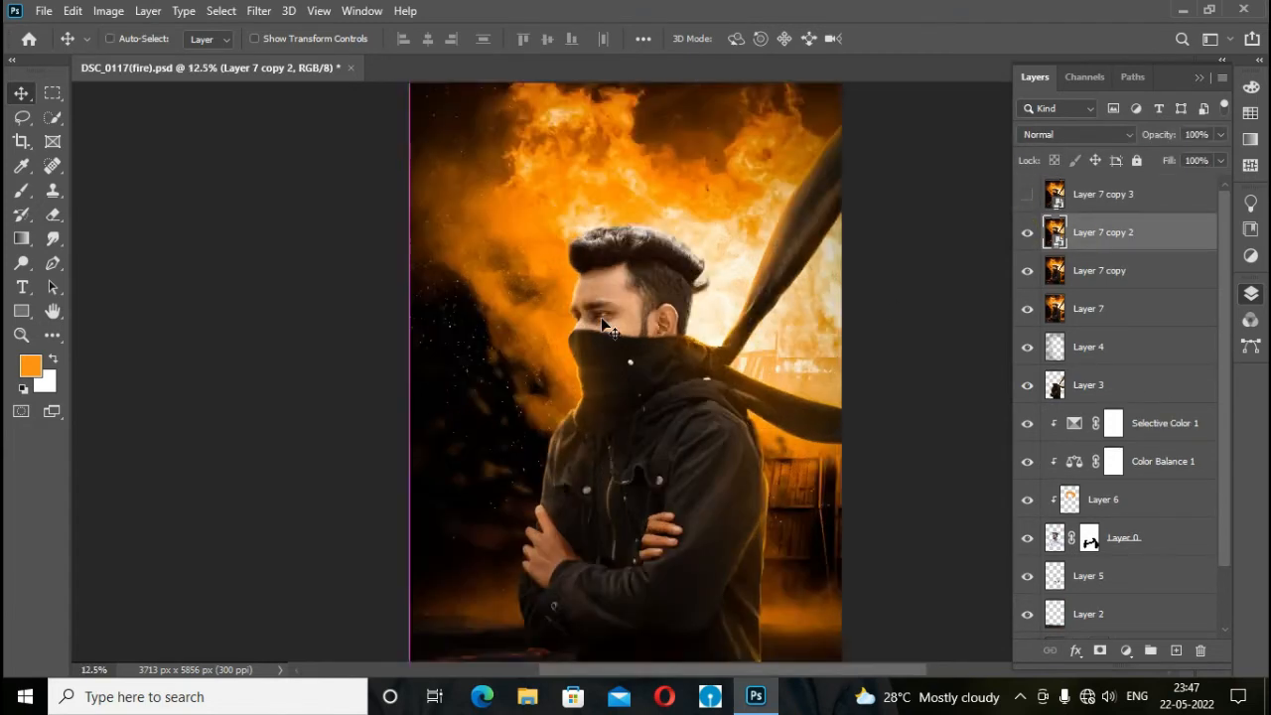
key("ctrl+plus")
left_click(259, 10)
mouse_move(290, 221)
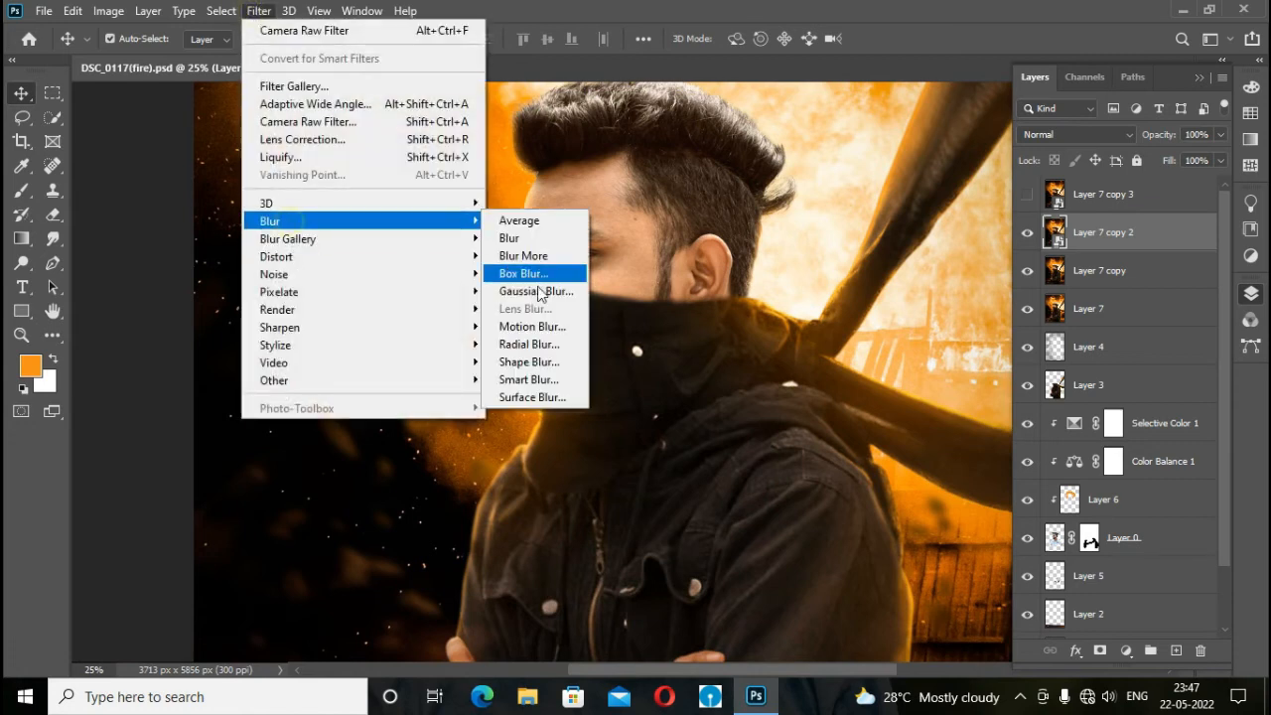
left_click(536, 291)
type("16")
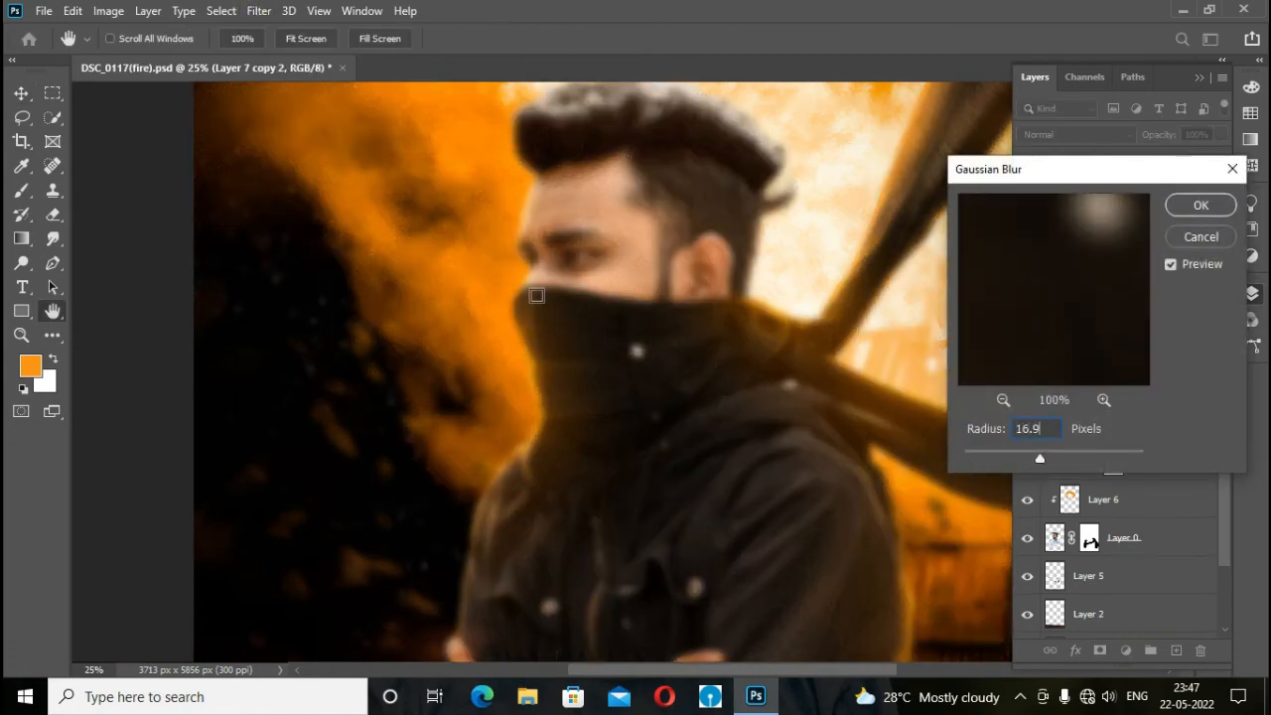
type(".9")
key("Return")
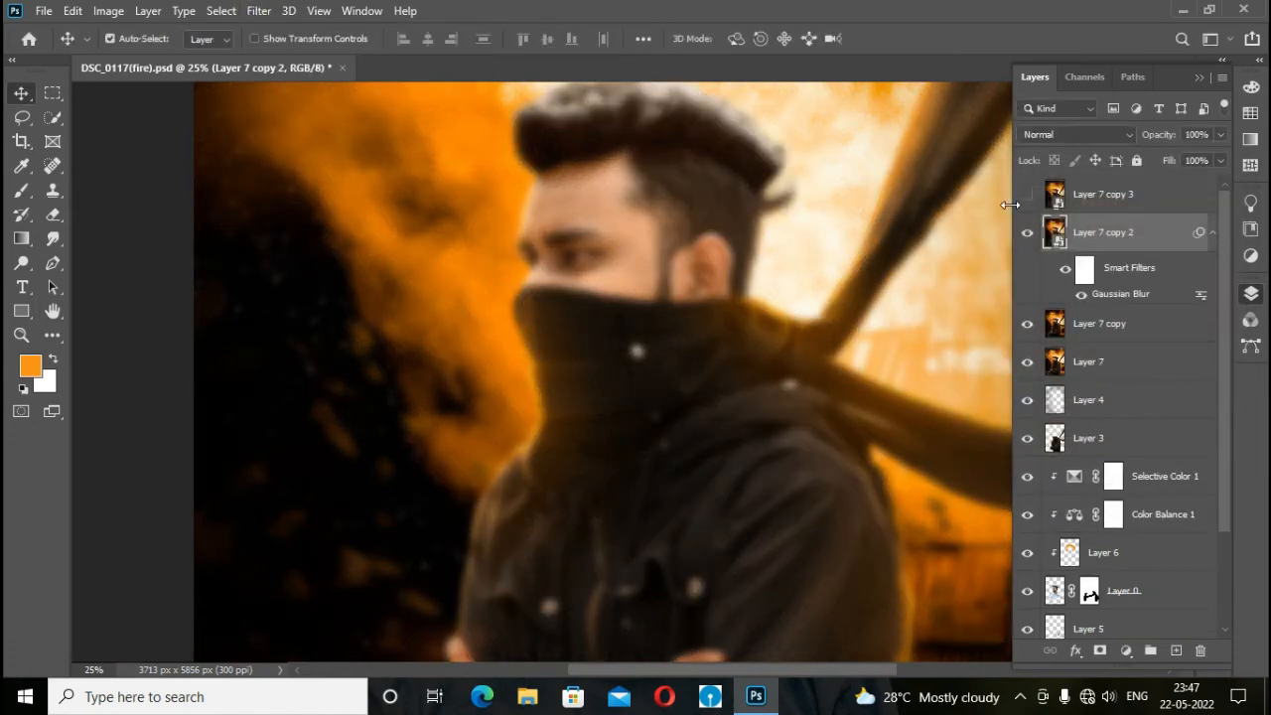
Step: Show Layer 7 copy 3, apply a High Pass filter with a 2.0-pixel radius and set its blend mode to Vivid Light
left_click(1028, 193)
left_click(1102, 194)
left_click(258, 10)
mouse_move(335, 387)
left_click(508, 398)
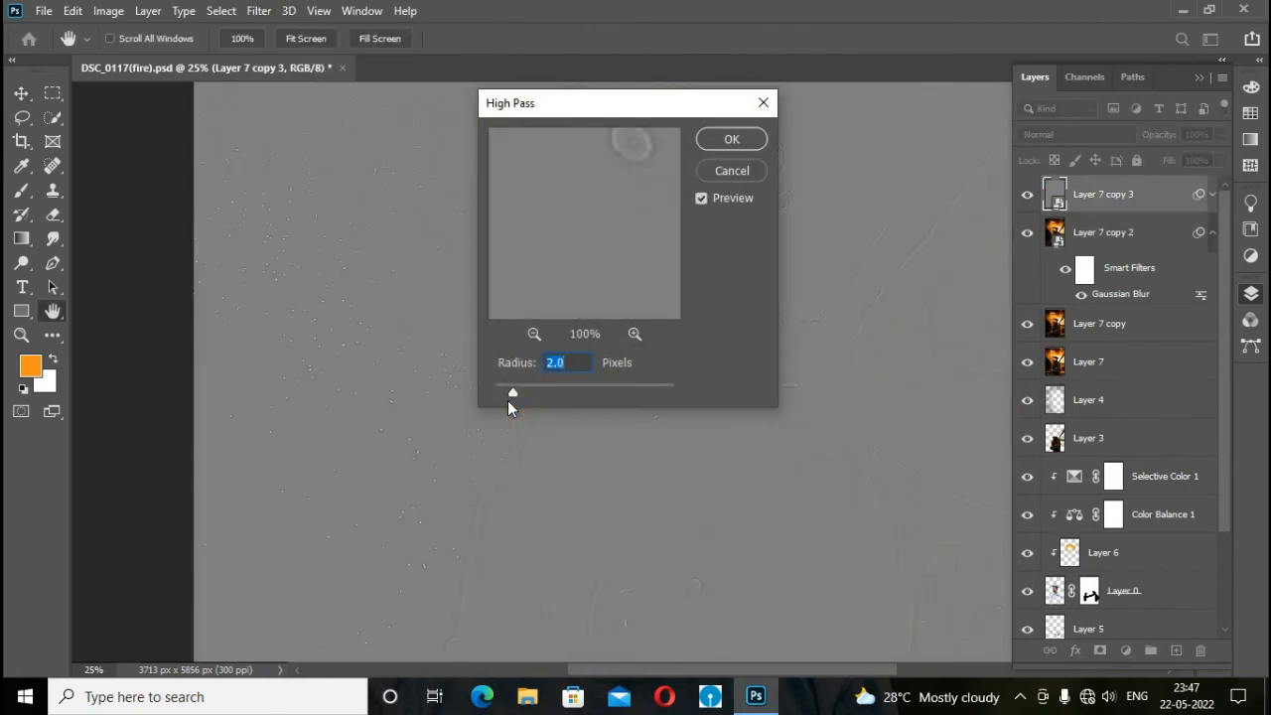
key("Return")
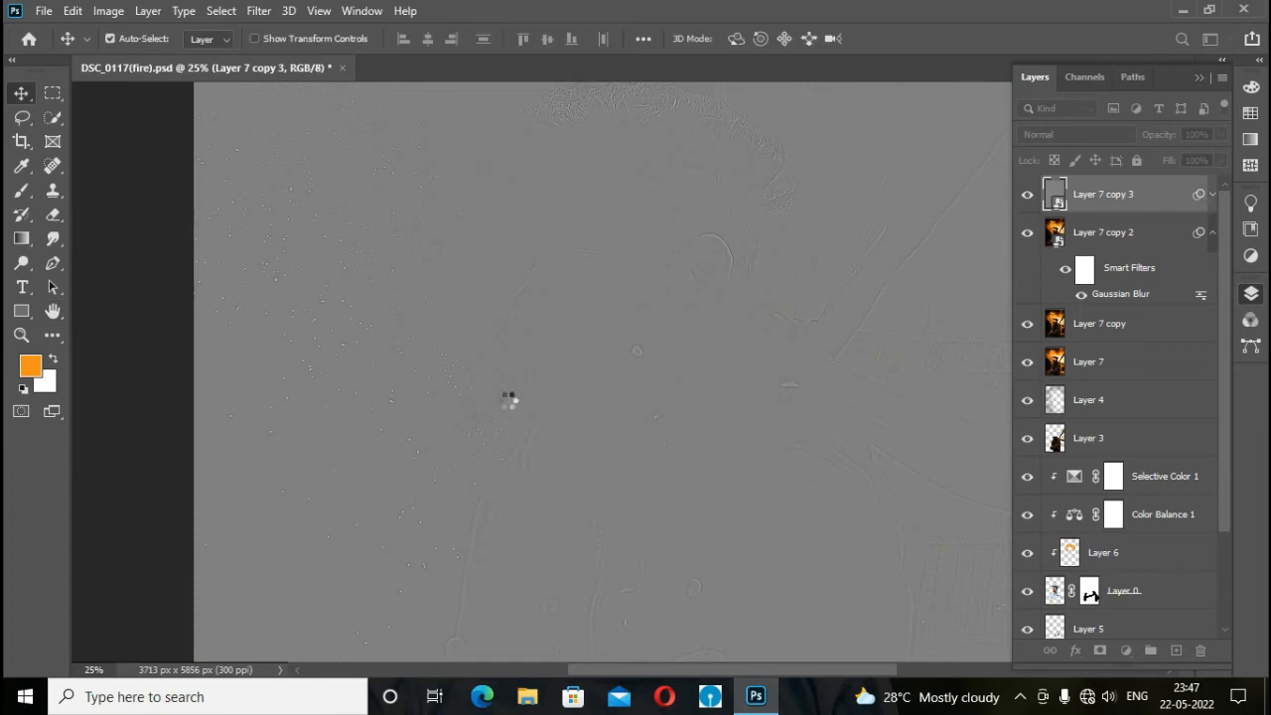
left_click(1071, 135)
left_click(1040, 404)
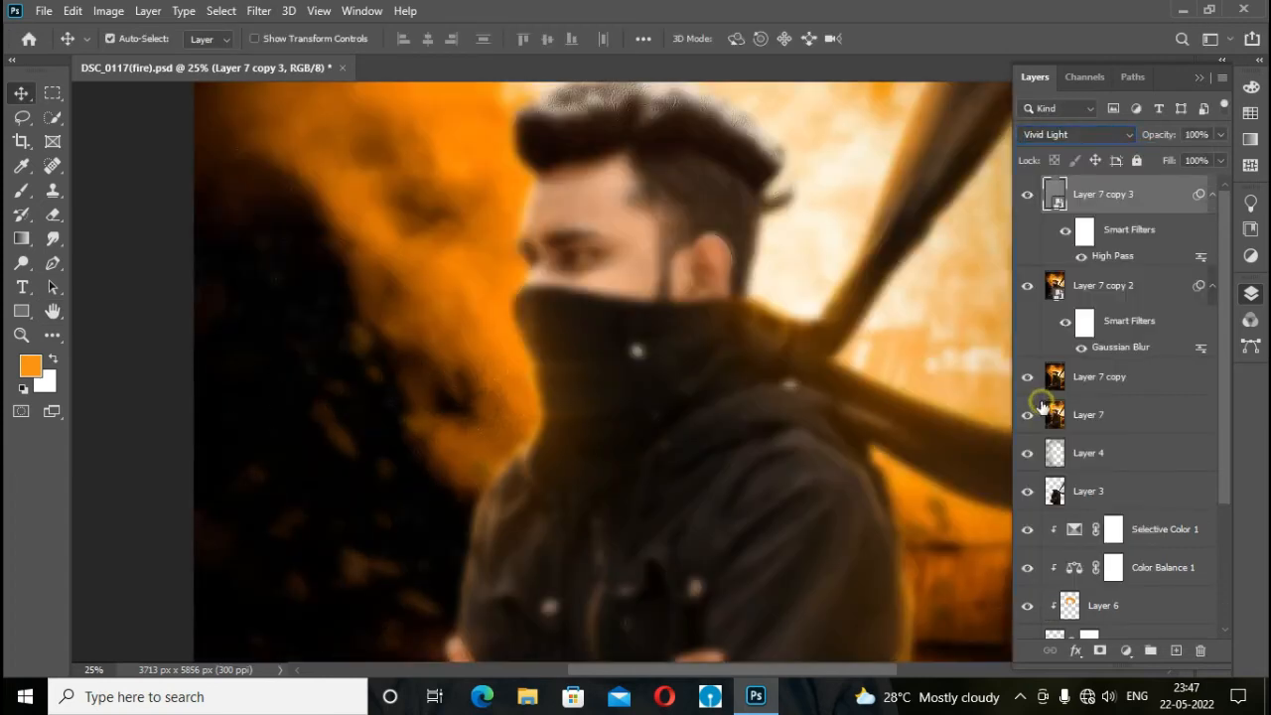
Step: Group Layer 7 copy 3 and Layer 7 copy 2 as Skin and give the group an inverted, black layer mask
left_click(1123, 294, "shift")
key("ctrl+g")
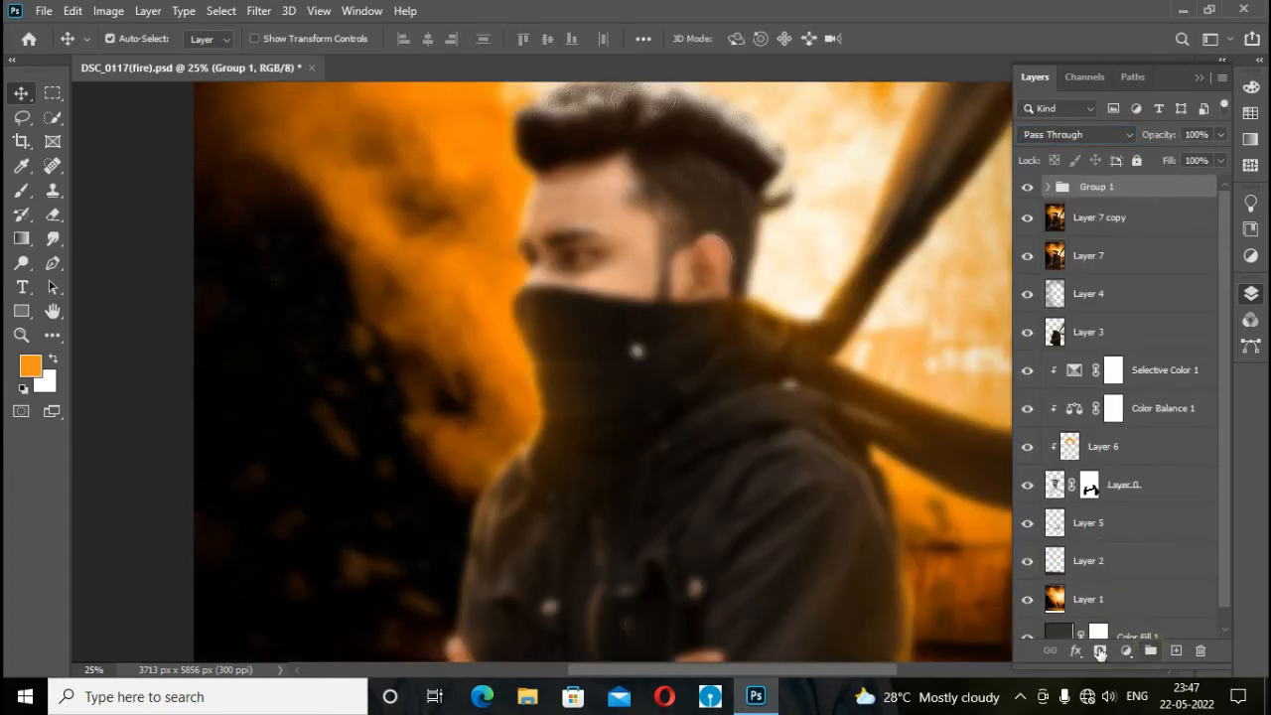
double_click(1105, 185)
key("Return")
left_click(1100, 651)
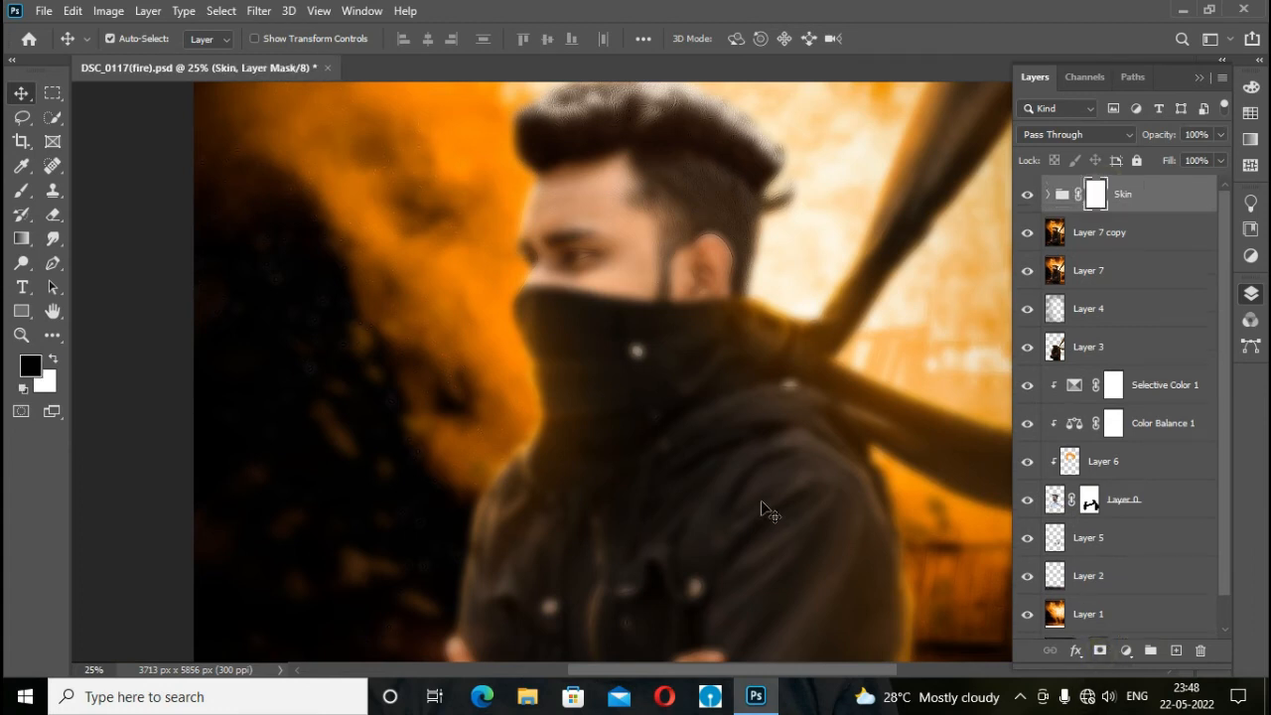
scroll(669, 397, "up", 2)
scroll(511, 377, "up", 5)
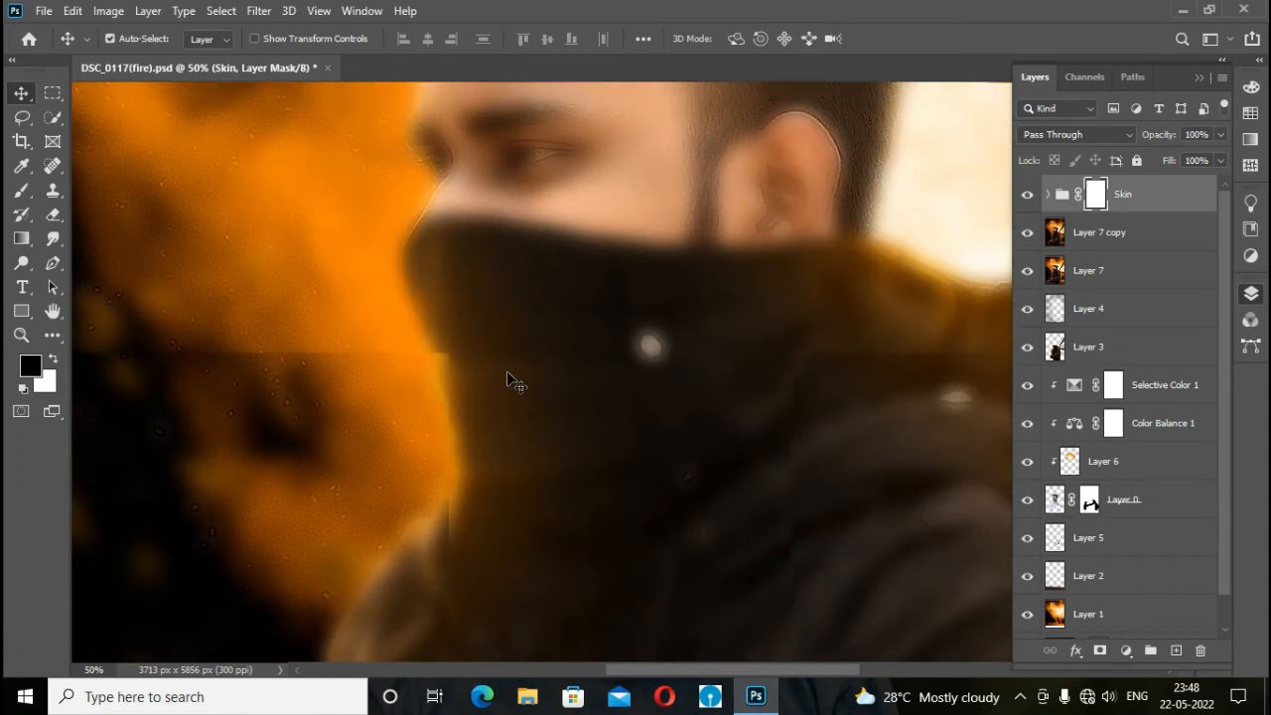
key("ctrl+i")
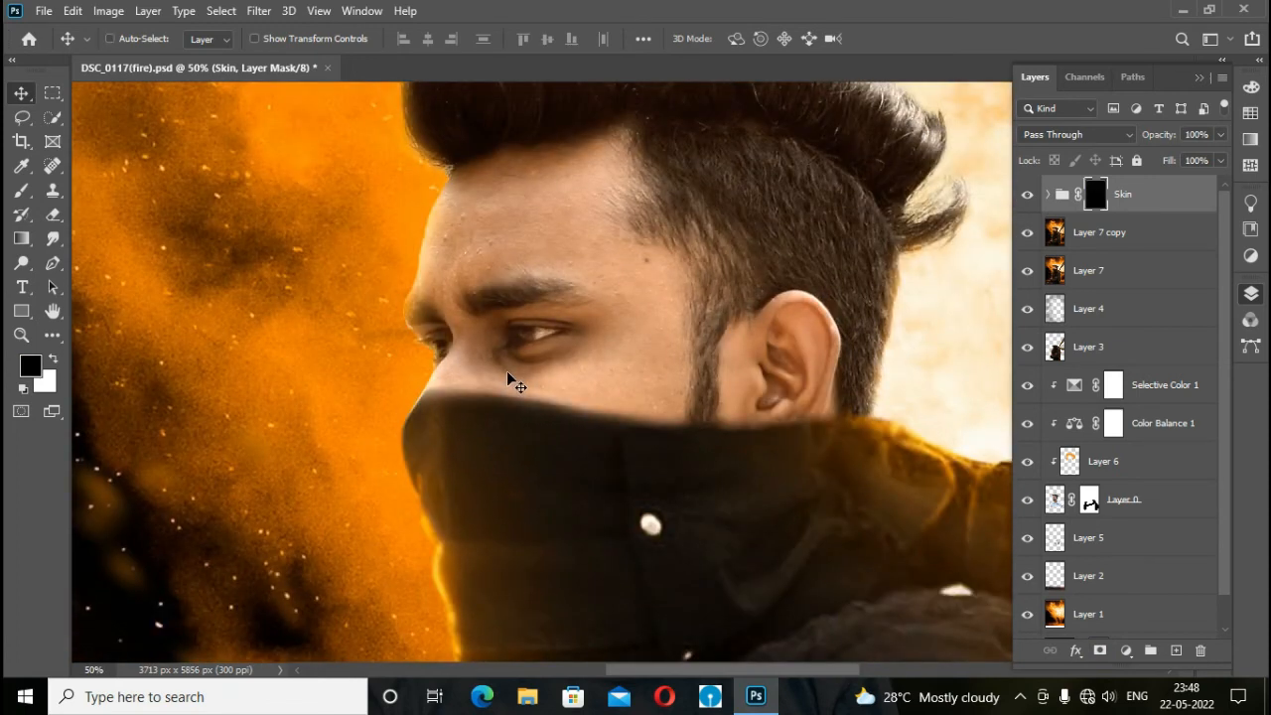
Step: Paint white at 80% brush opacity over the man's forehead on the Skin group's mask to smooth it
scroll(506, 371, "up", 3)
key("b")
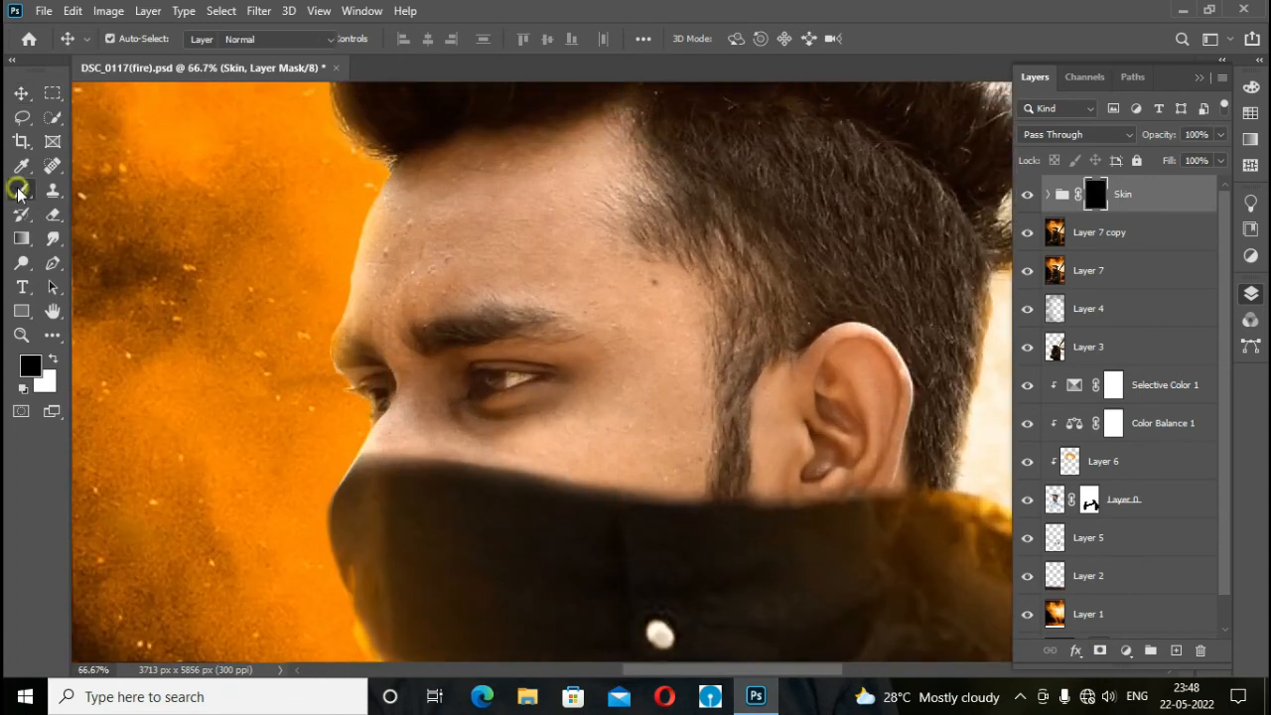
key("x")
left_click(406, 37)
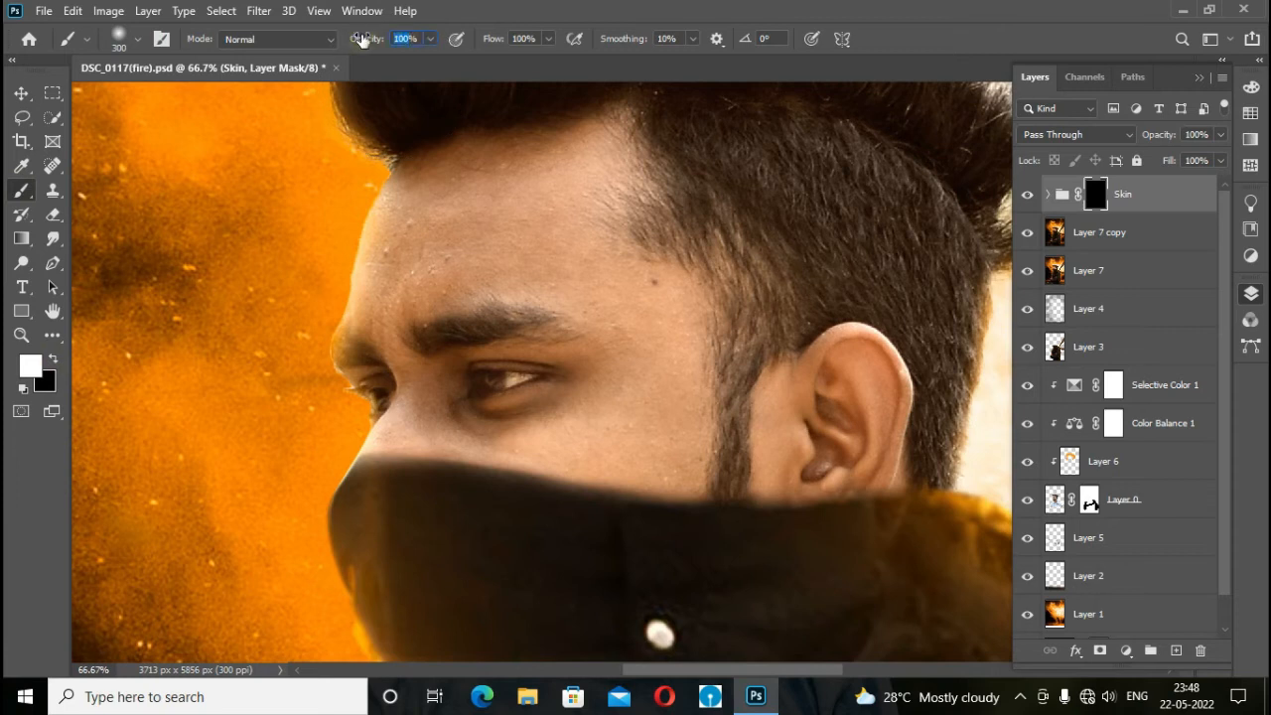
key("bracketleft")
key("bracketleft")
key("bracketleft")
key("bracketleft")
key("bracketleft")
key("bracketleft")
key("bracketleft")
left_click(393, 259)
mouse_move(393, 260)
left_mouse_down()
mouse_move(416, 188)
mouse_move(388, 307)
mouse_move(447, 268)
mouse_move(431, 175)
mouse_move(587, 130)
mouse_move(520, 240)
mouse_move(589, 158)
left_mouse_up()
Step: Paint the temple and cheek white on the Skin mask to smooth the remaining facial skin, varying the brush size
key("bracketright")
key("bracketright")
mouse_move(534, 257)
left_mouse_down()
mouse_move(566, 271)
mouse_move(581, 148)
mouse_move(603, 294)
left_mouse_up()
mouse_move(676, 312)
left_mouse_down()
mouse_move(576, 433)
mouse_move(619, 337)
mouse_move(641, 454)
mouse_move(672, 418)
mouse_move(681, 461)
mouse_move(618, 461)
mouse_move(675, 466)
mouse_move(662, 299)
mouse_move(397, 436)
mouse_move(422, 381)
mouse_move(459, 441)
mouse_move(700, 467)
left_mouse_up()
key("bracketleft")
key("bracketleft")
key("bracketleft")
key("bracketleft")
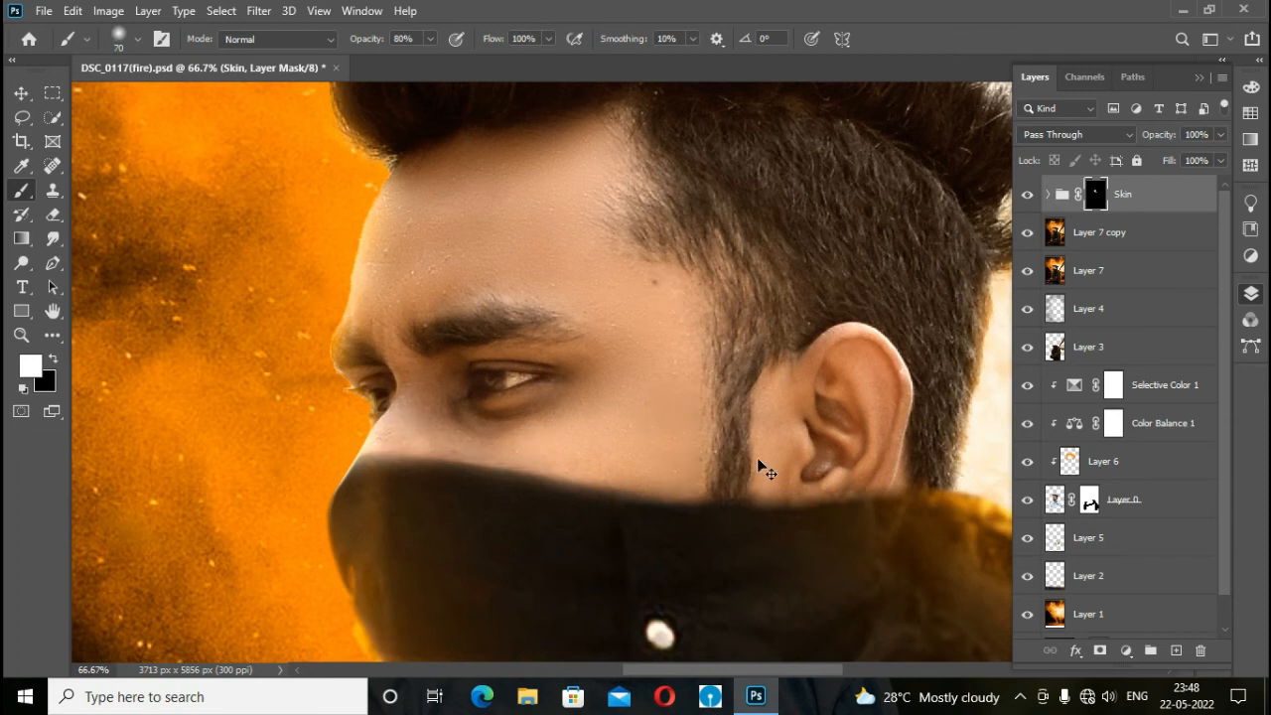
Step: Stamp the visible layers into a new top layer, Layer 8, and duplicate it
key("ctrl+minus")
left_click(25, 339)
left_click(561, 38)
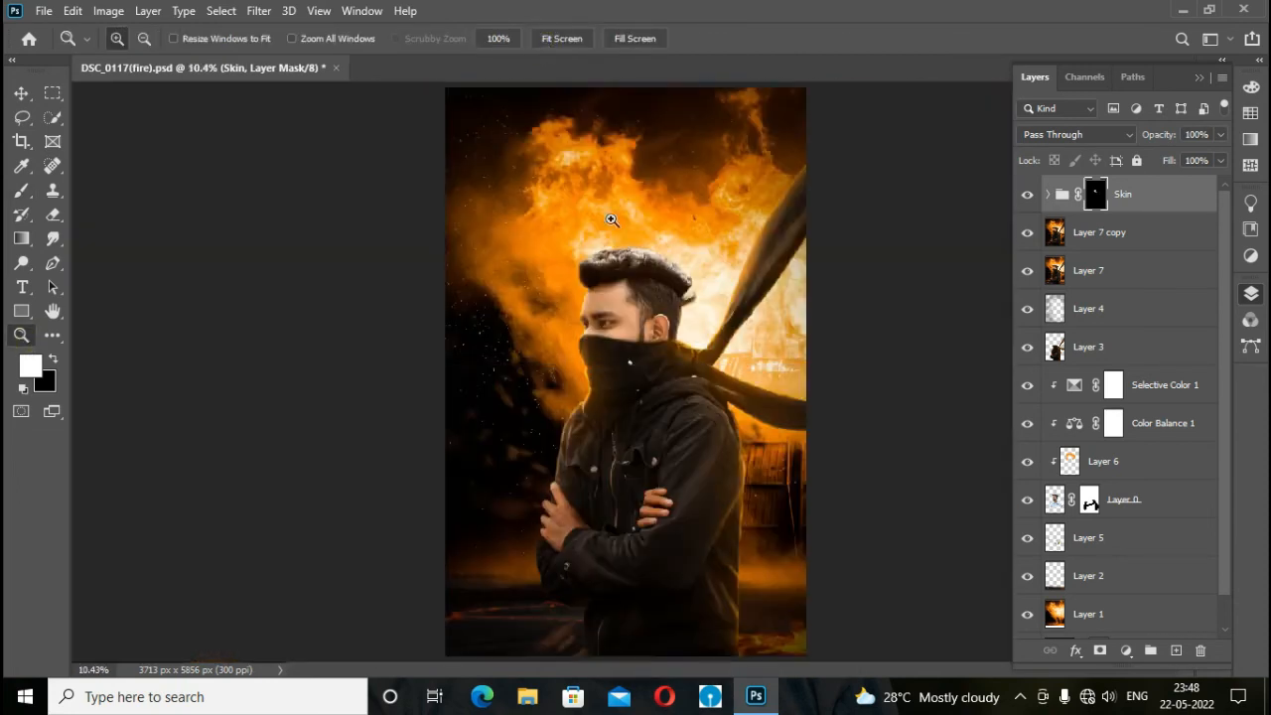
key("ctrl+minus")
key("v")
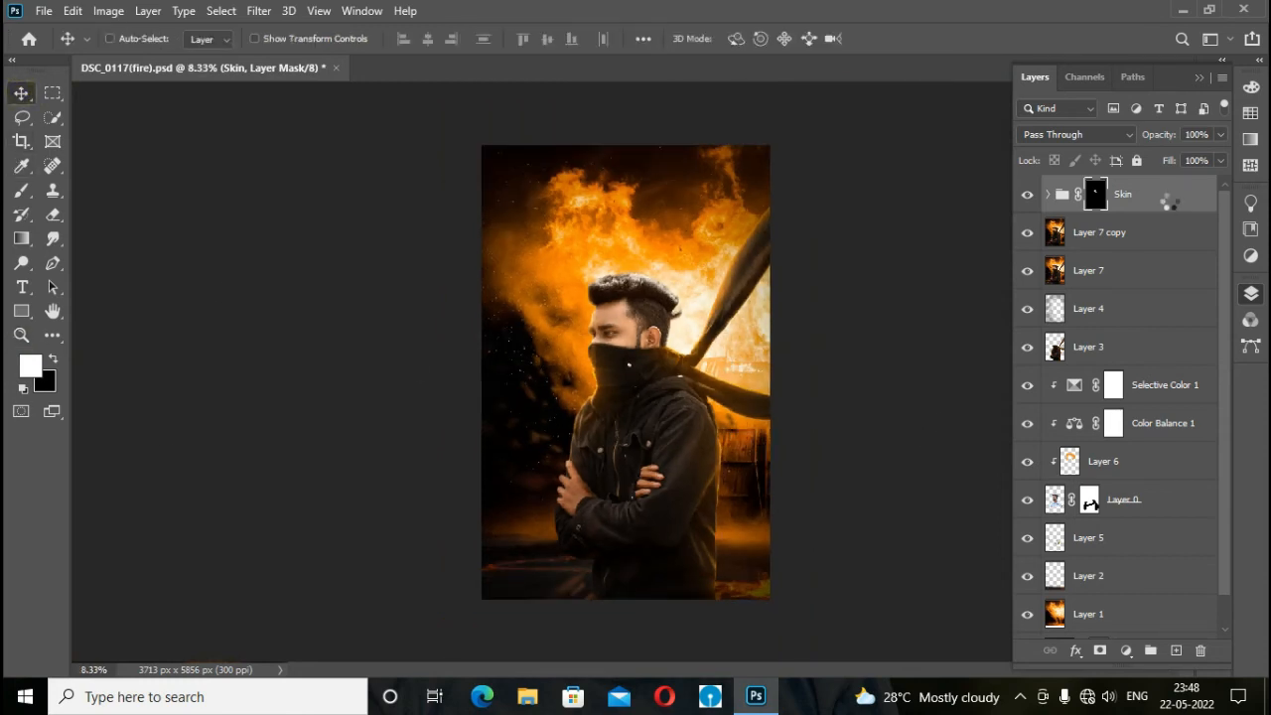
key("ctrl+j")
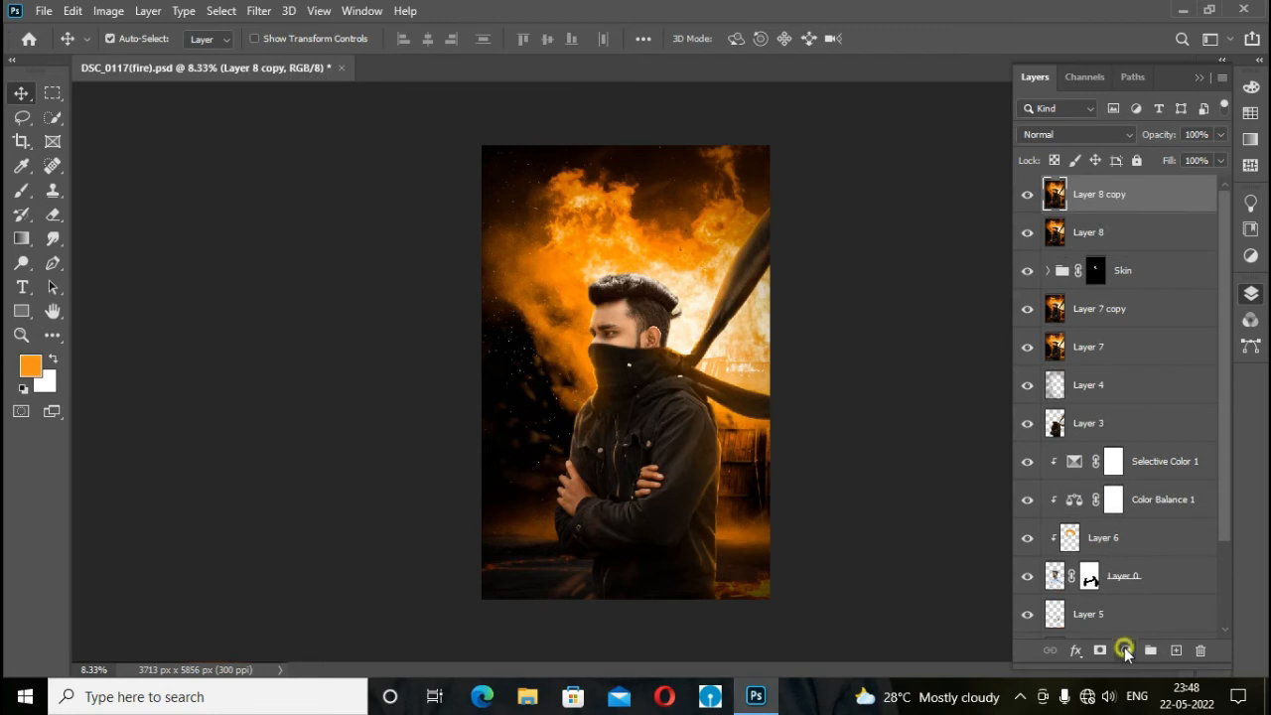
Step: Try a Channel Mixer adjustment layer with the Green output channel, and delete it
left_click(1124, 651)
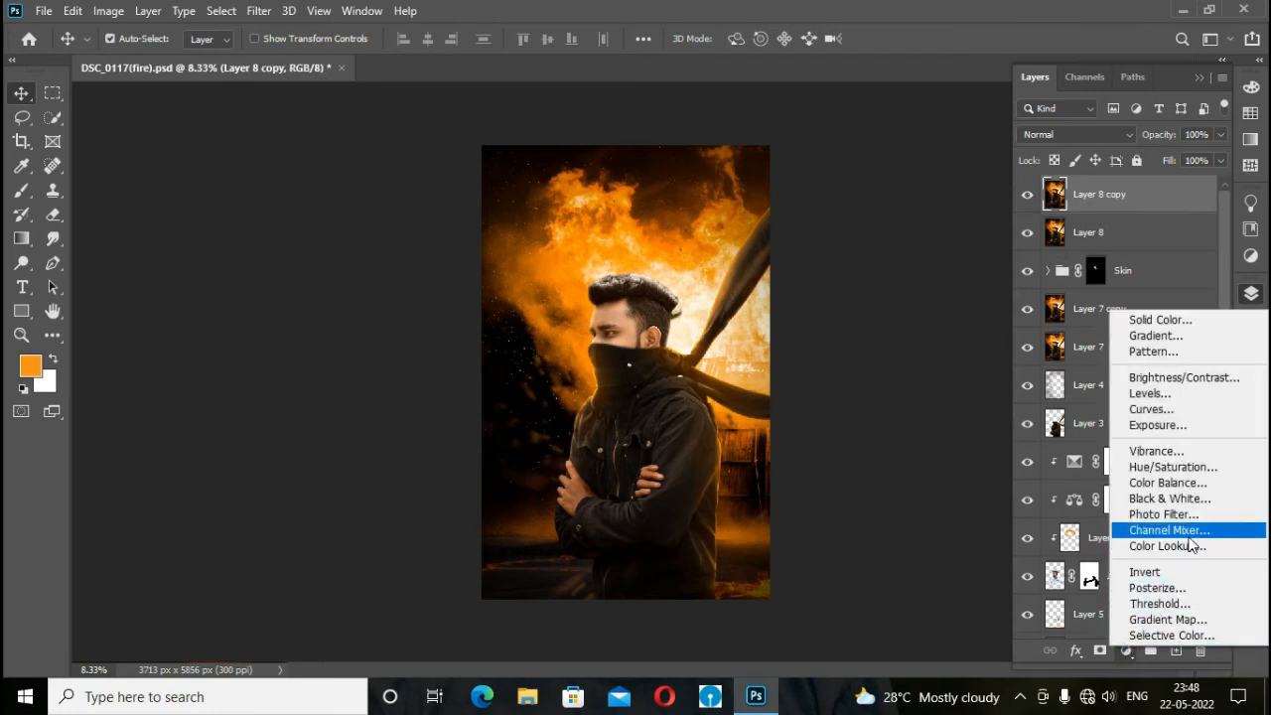
left_click(1191, 534)
left_click(1080, 229)
left_click(1075, 260)
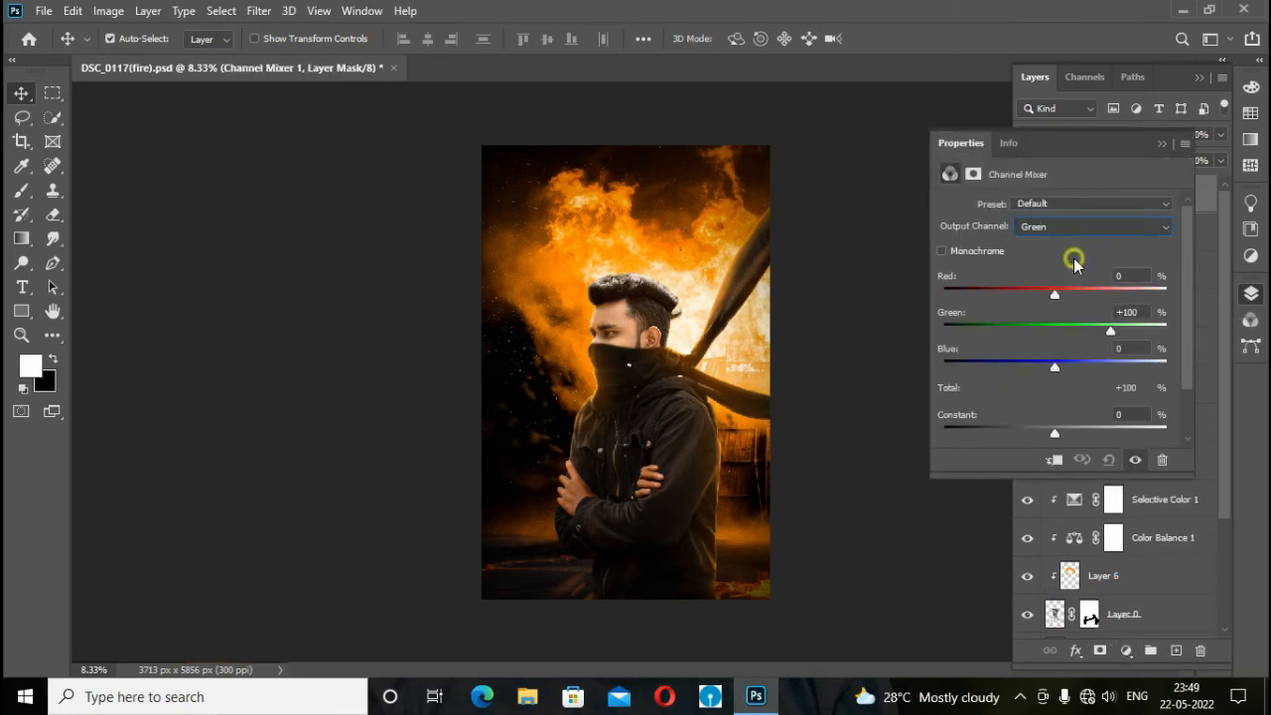
mouse_move(1055, 298)
left_mouse_down()
mouse_move(1045, 296)
mouse_move(1055, 297)
left_mouse_up()
left_click(1161, 143)
key("Delete")
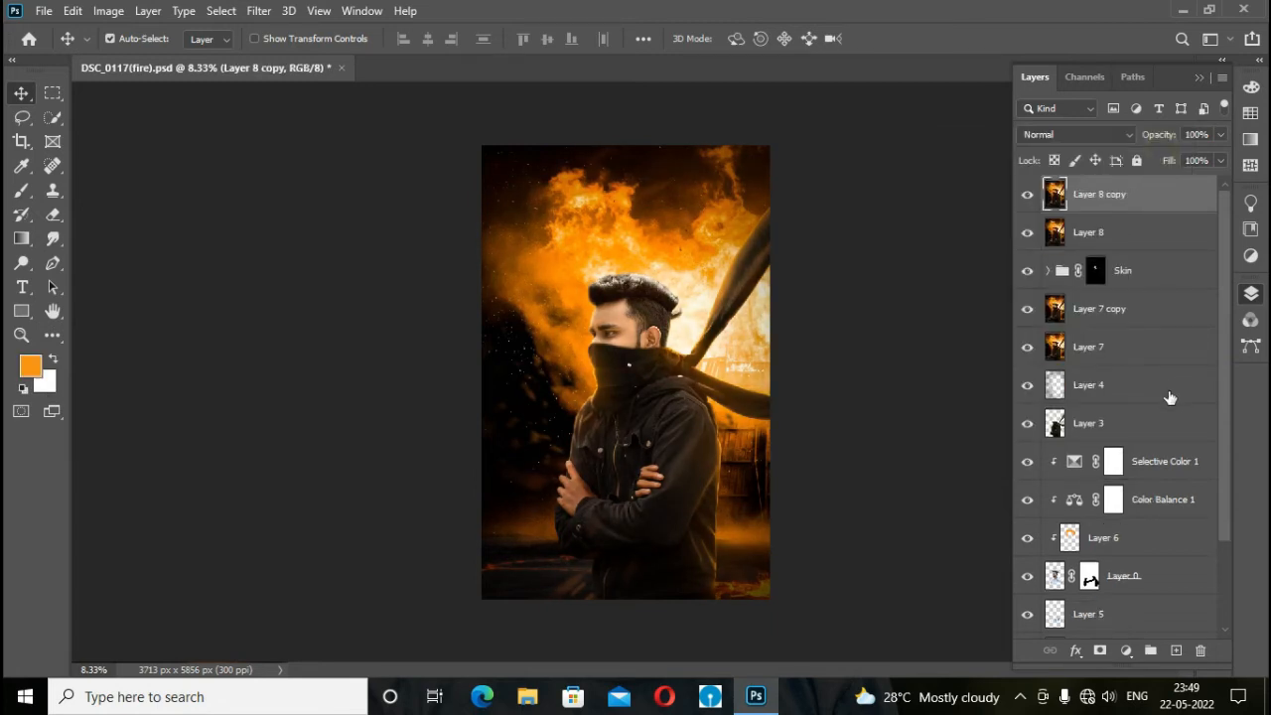
Step: Try a Color Lookup adjustment layer using 3Strip.look, test other blend modes including Luminosity, and delete it
left_click(1120, 650)
left_click(1157, 553)
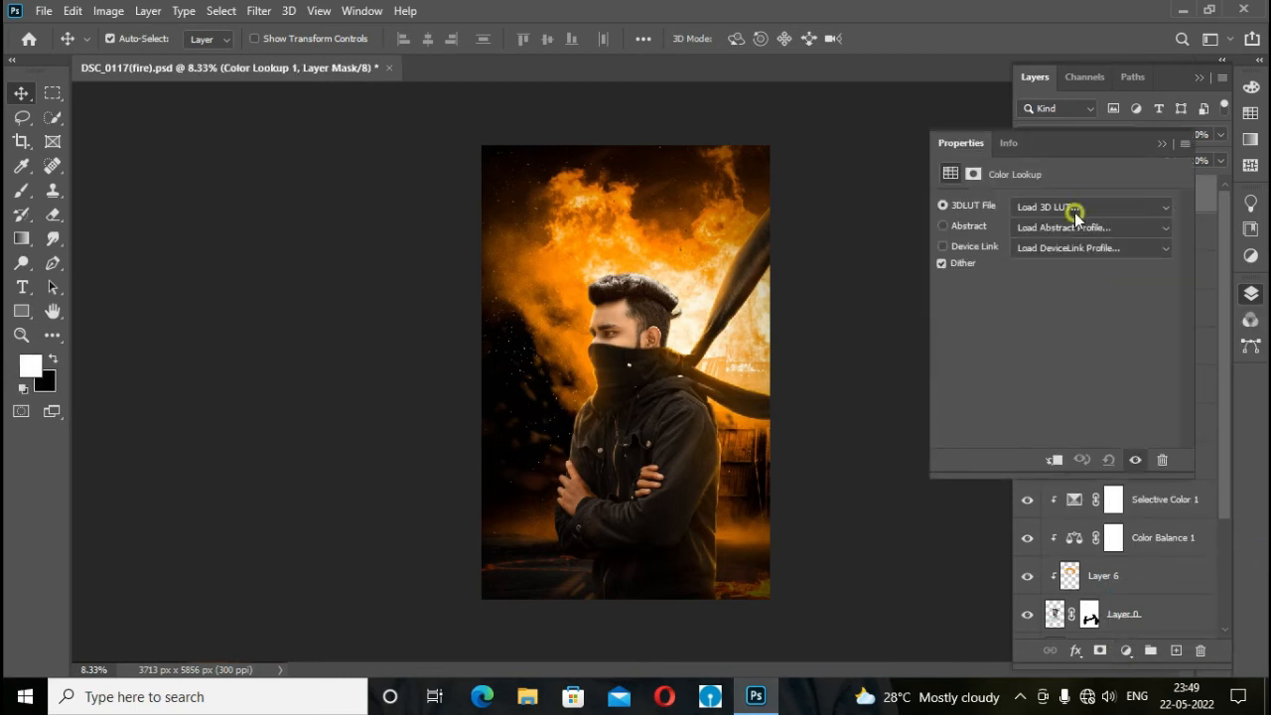
left_click(1074, 209)
left_click(1071, 76)
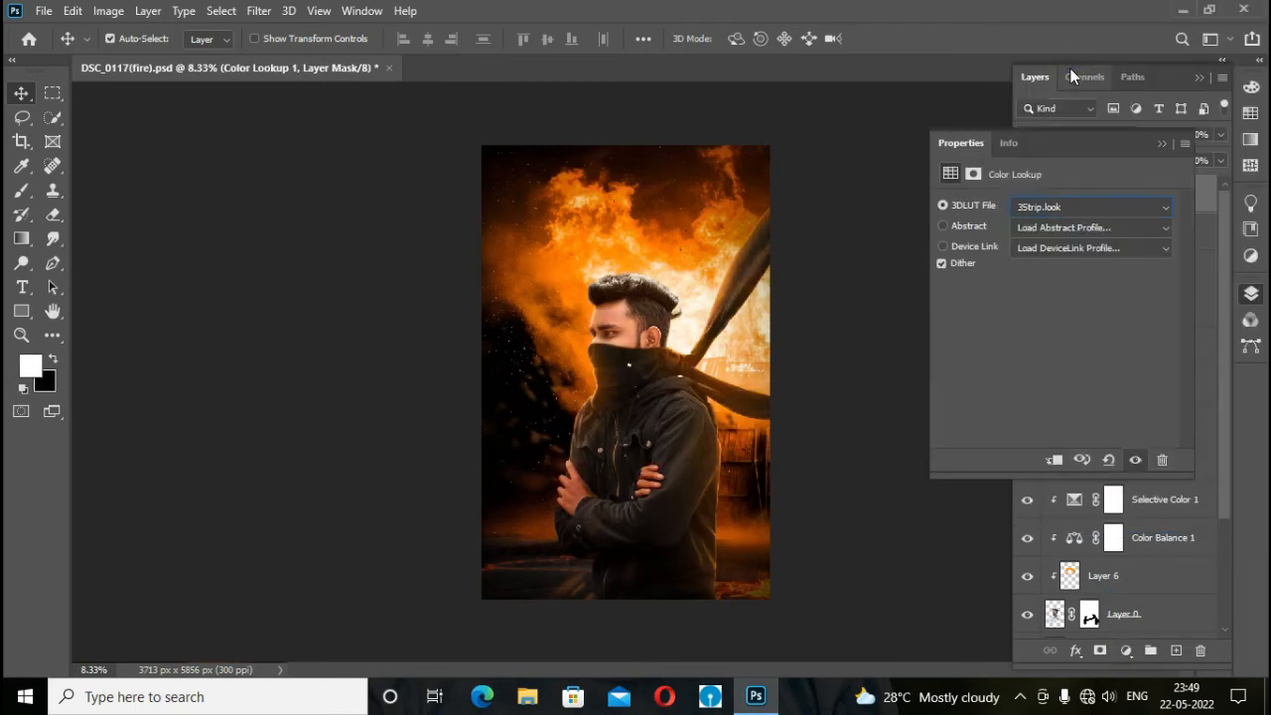
left_click(1162, 143)
left_click(1092, 135)
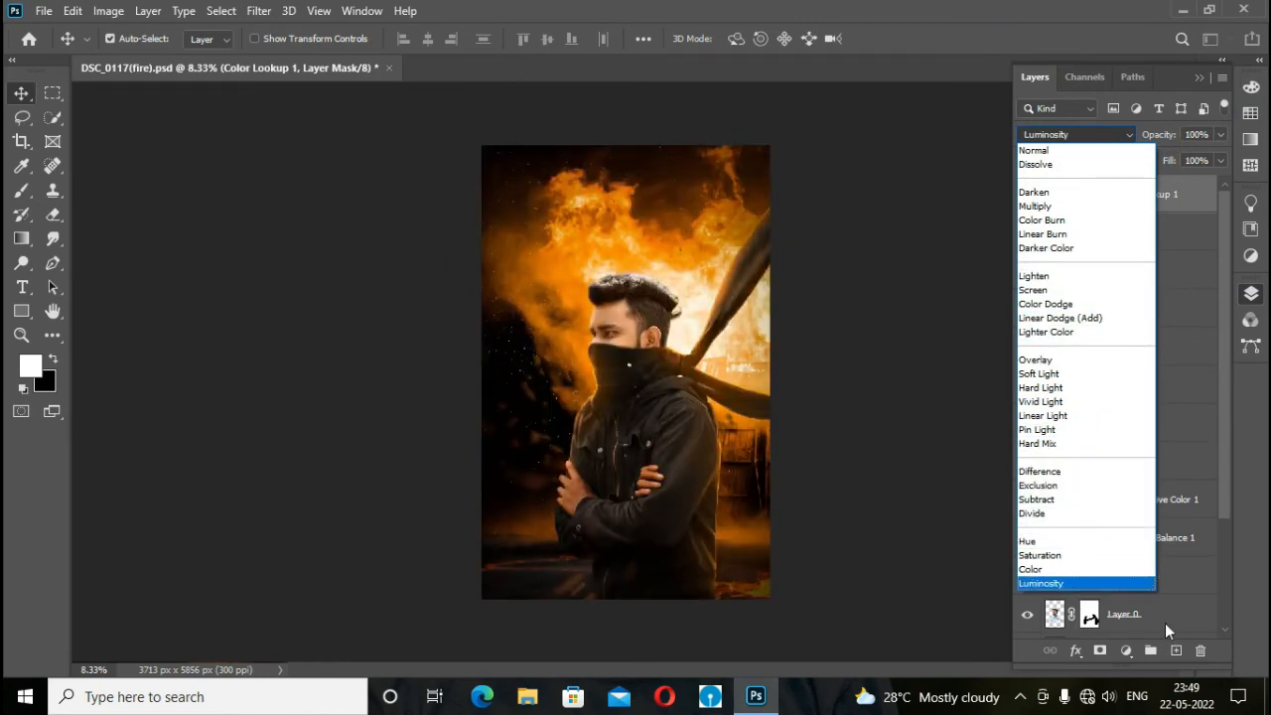
left_click(1165, 622)
key("Delete")
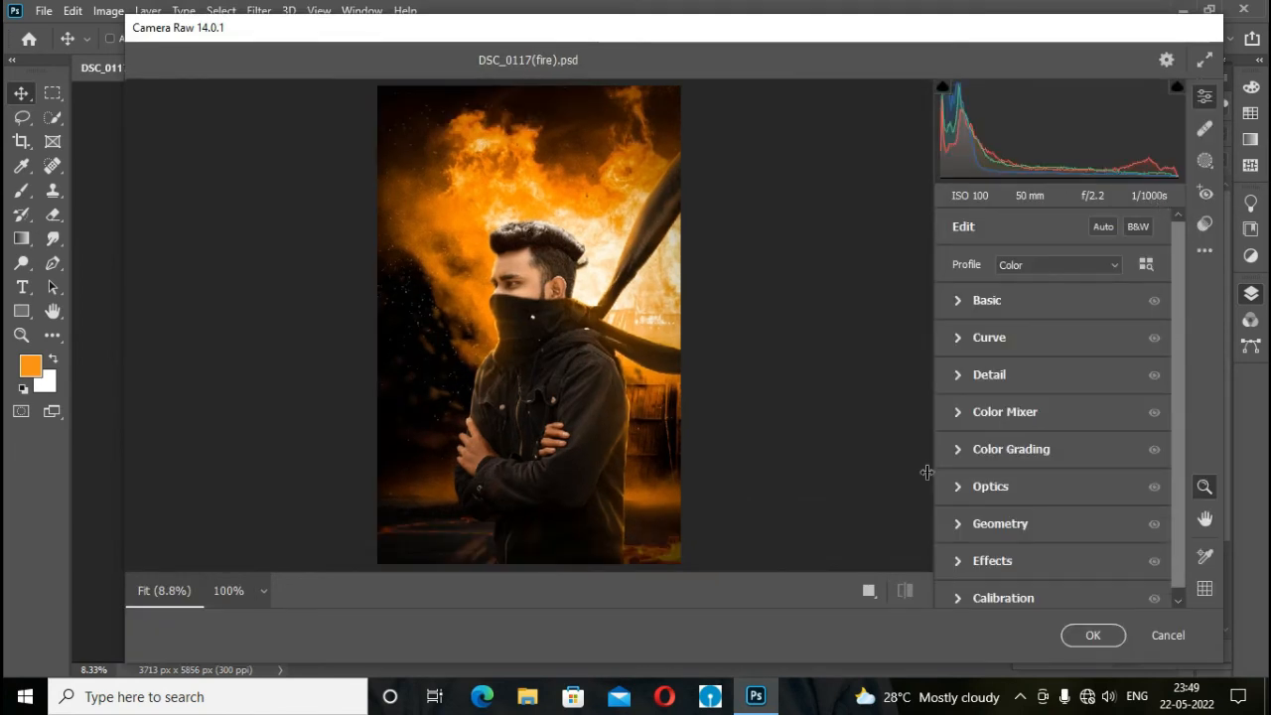
Step: Show Camera Raw's side-by-side before/after view and preview the Artistic profiles on the image
left_click(869, 590)
left_click(1147, 265)
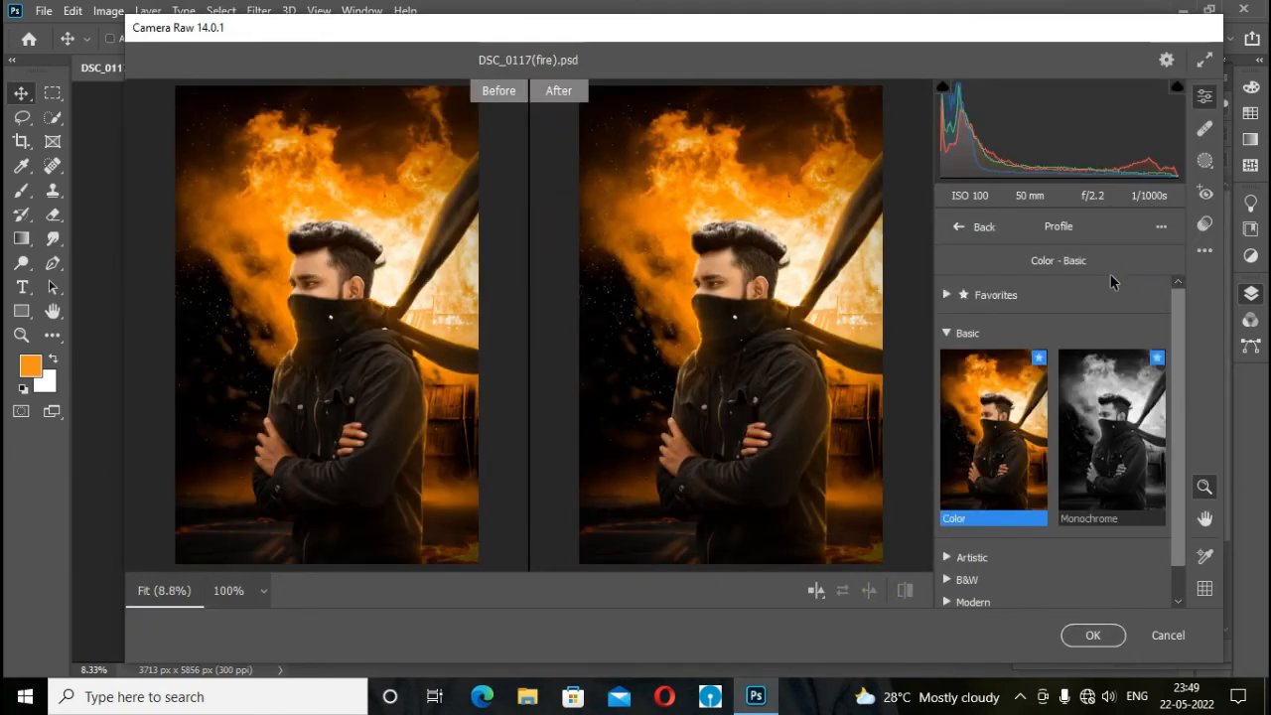
left_click(943, 334)
left_click(947, 369)
left_click_drag(1180, 310, 1177, 338)
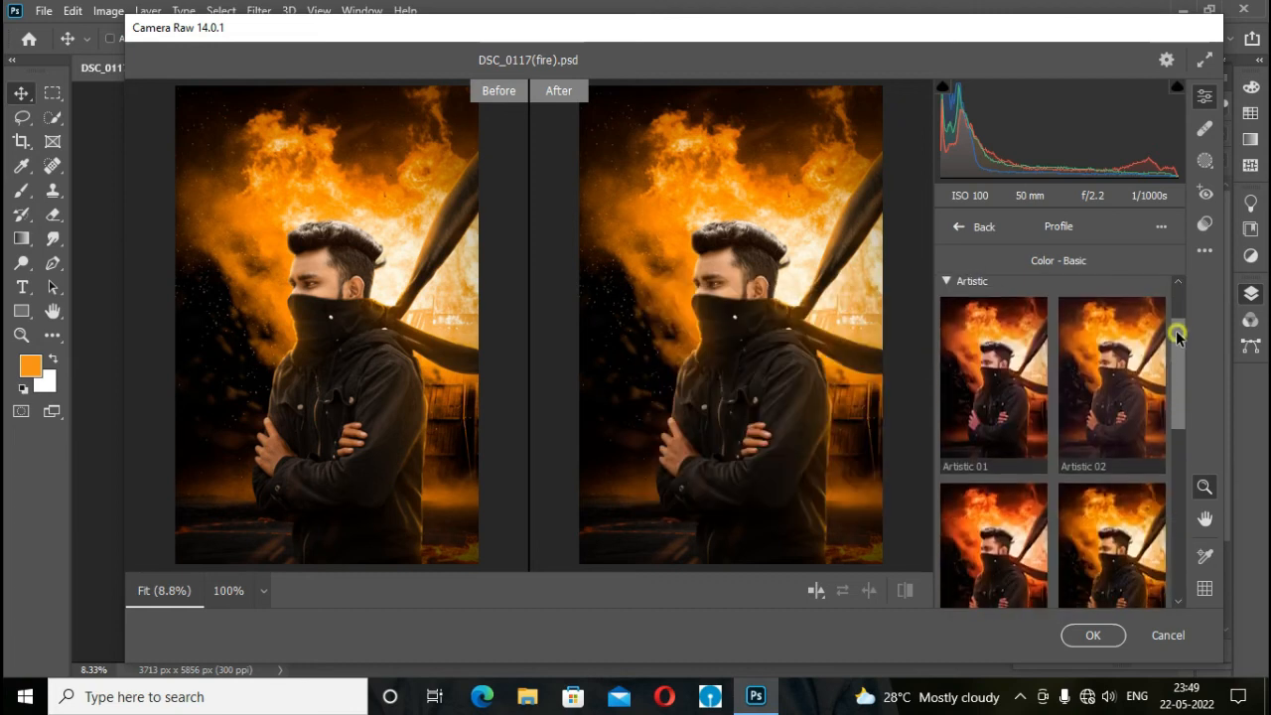
scroll(1053, 417, "down", 3)
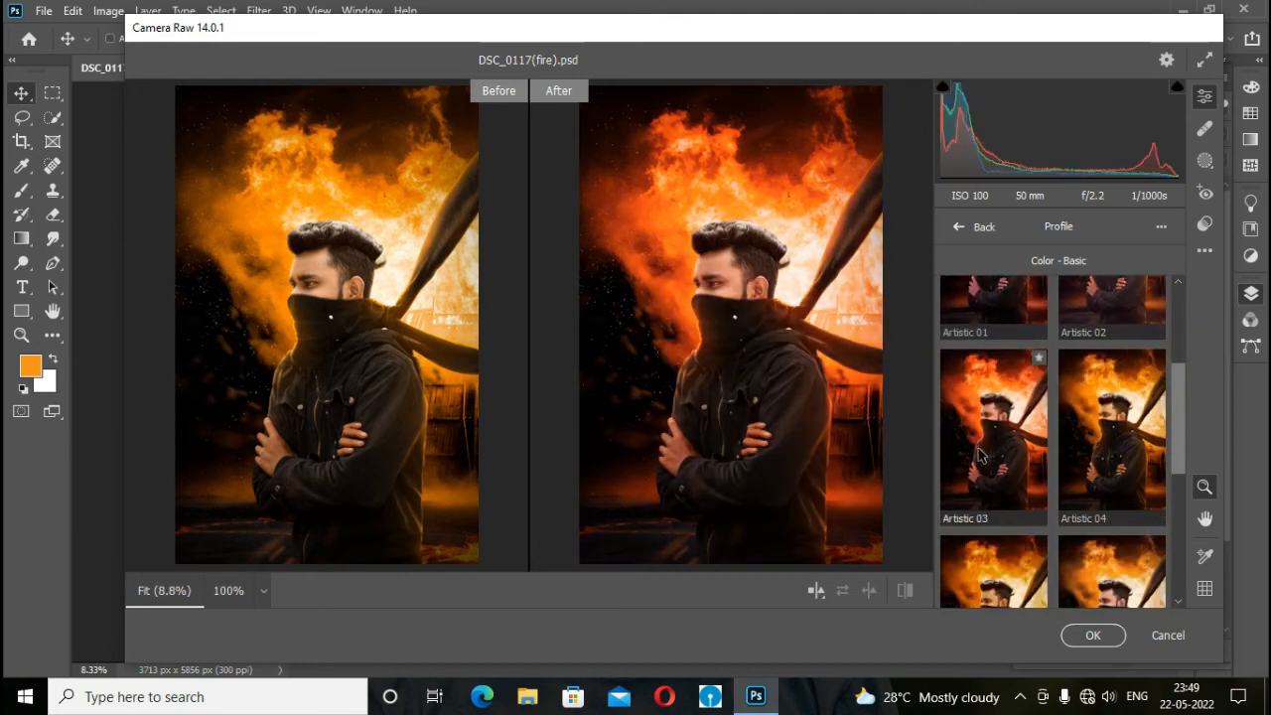
scroll(980, 455, "down", 3)
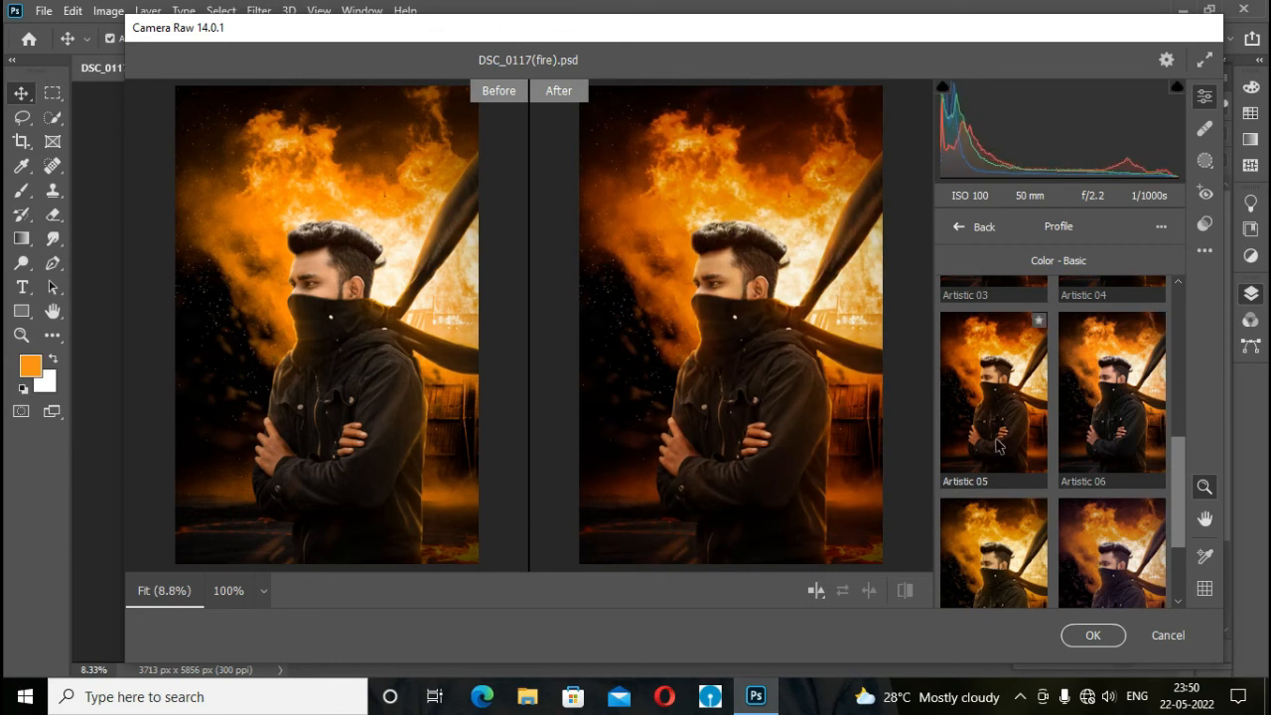
scroll(998, 447, "down", 3)
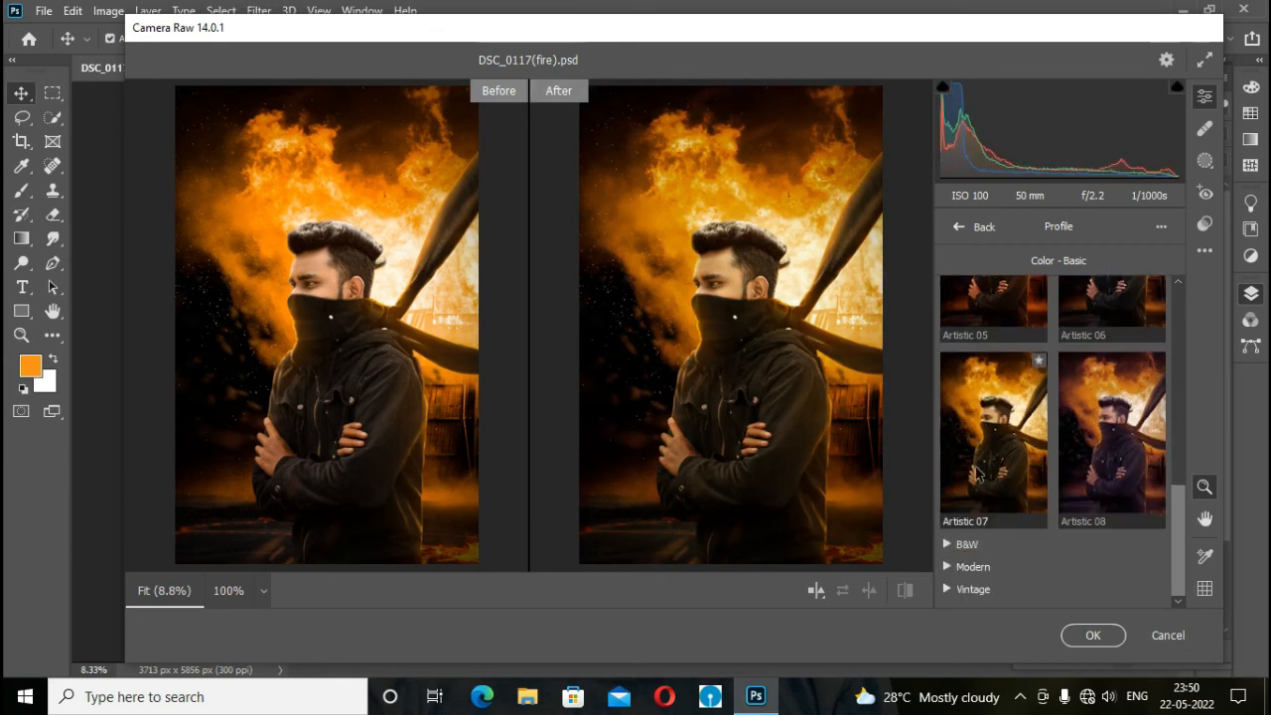
Step: Preview the Modern and Vintage profiles against the original image
left_click(962, 566)
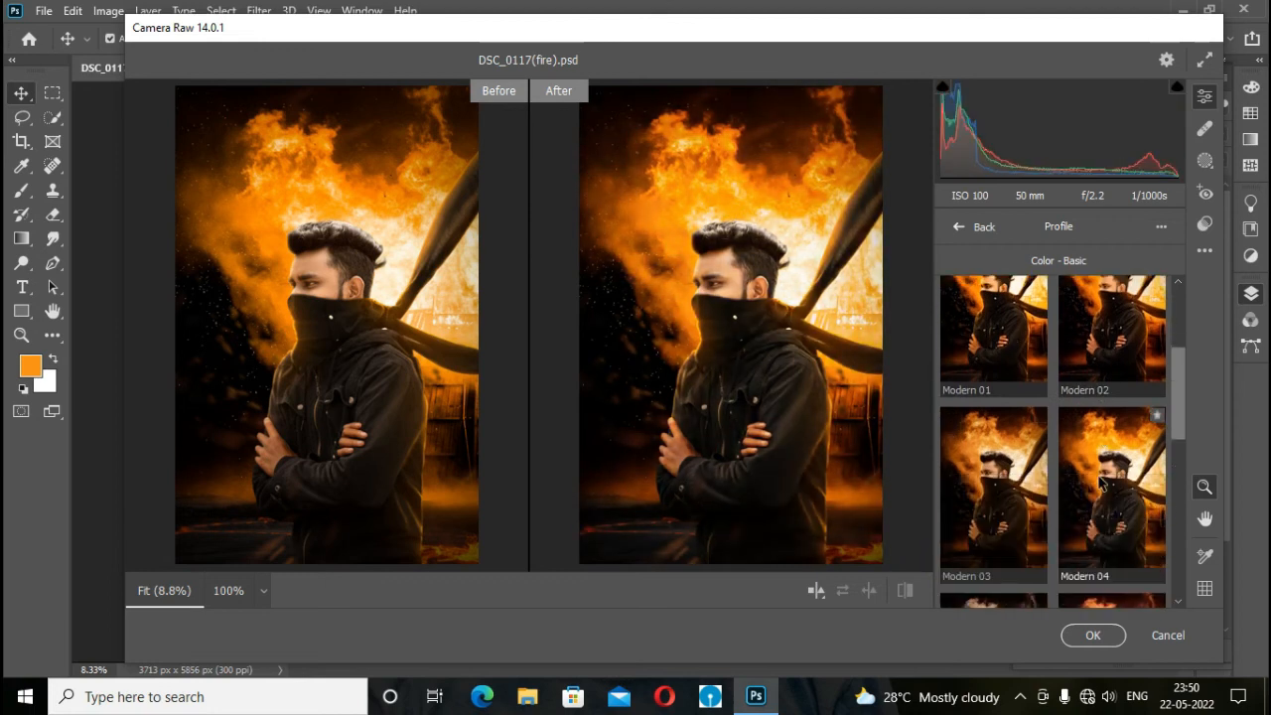
scroll(1015, 509, "down", 5)
scroll(1015, 508, "down", 2)
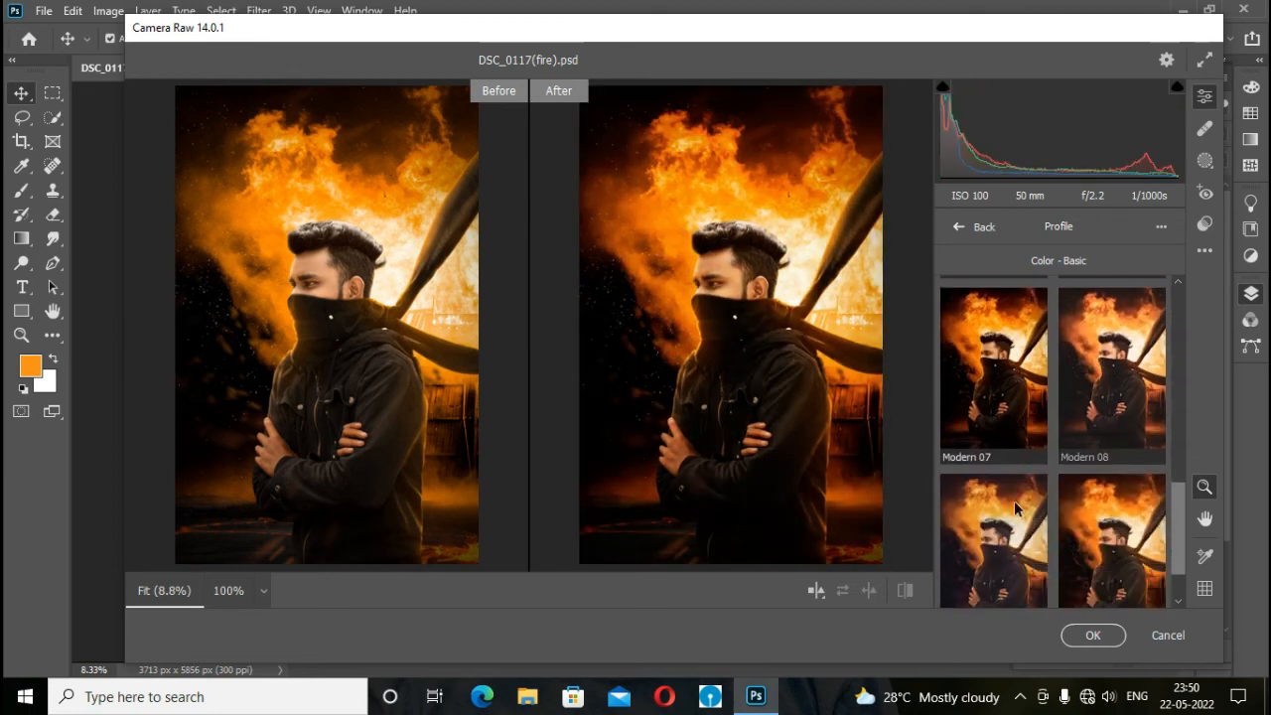
scroll(1008, 449, "down", 3)
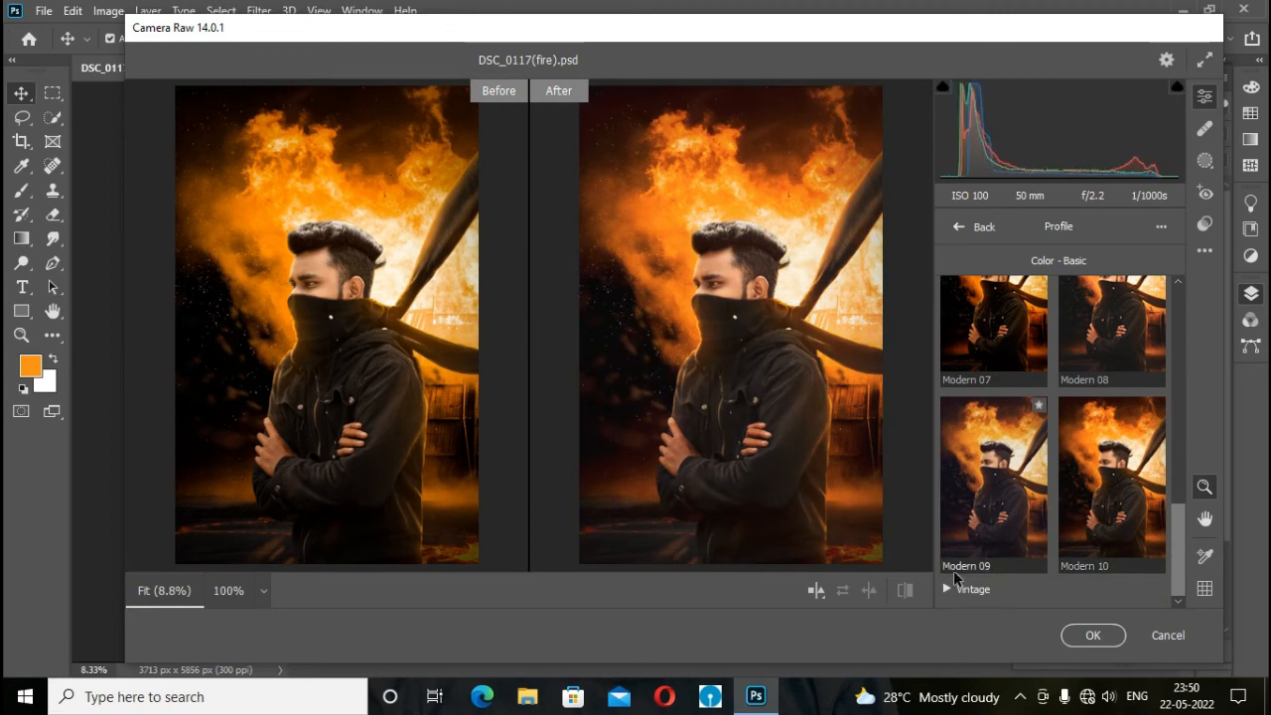
left_click(968, 587)
scroll(1055, 453, "down", 4)
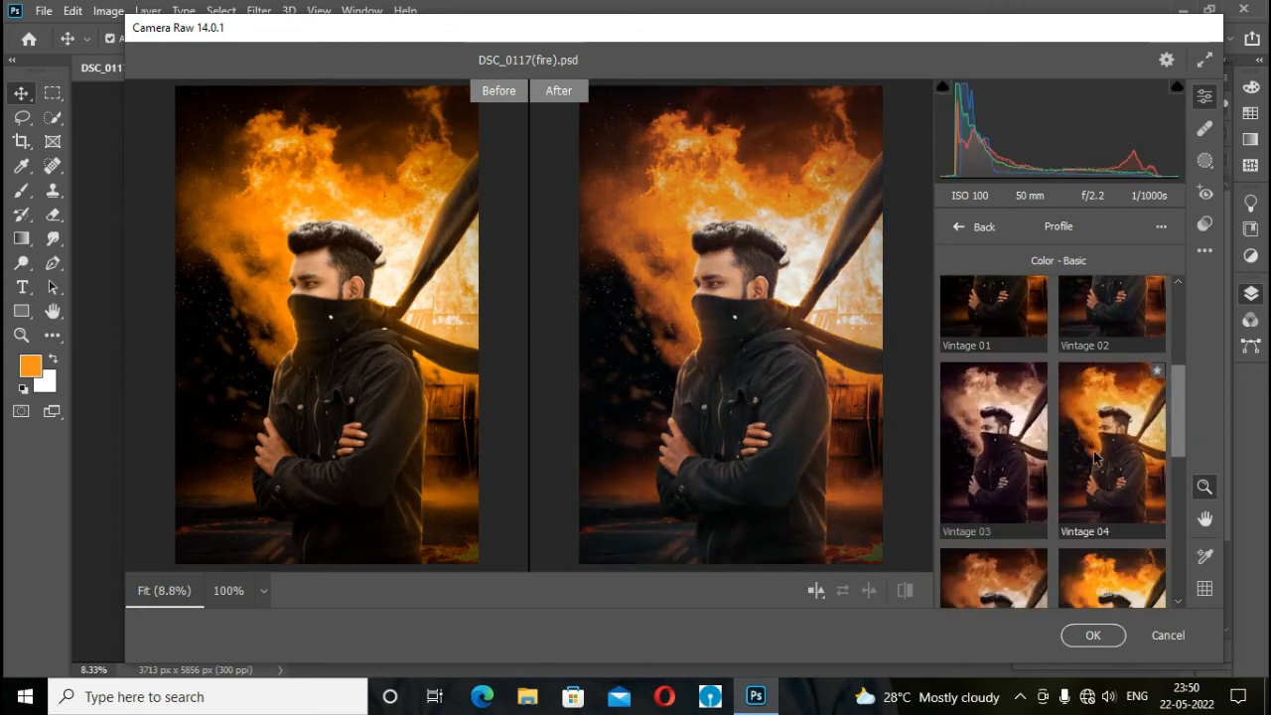
scroll(1097, 457, "down", 3)
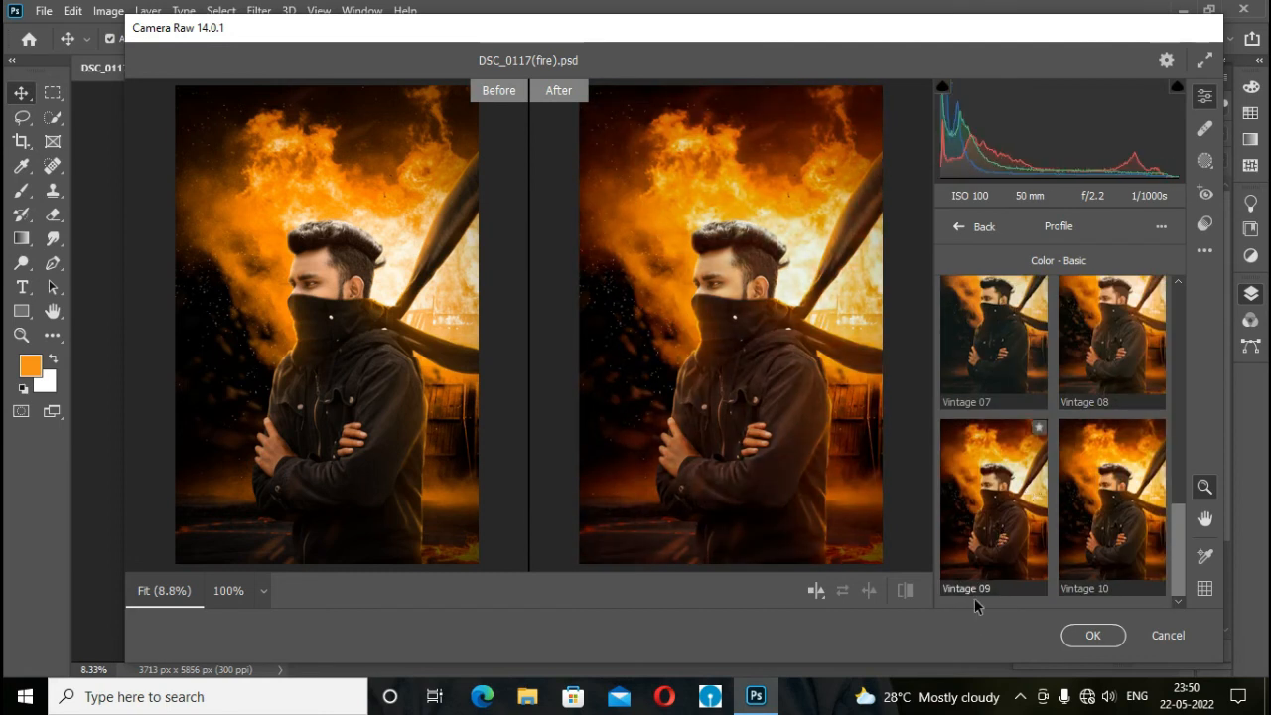
Step: Choose the Modern 07 profile and apply the Camera Raw grade to Layer 8 copy
left_click_drag(1178, 520, 1179, 298)
left_click(948, 419)
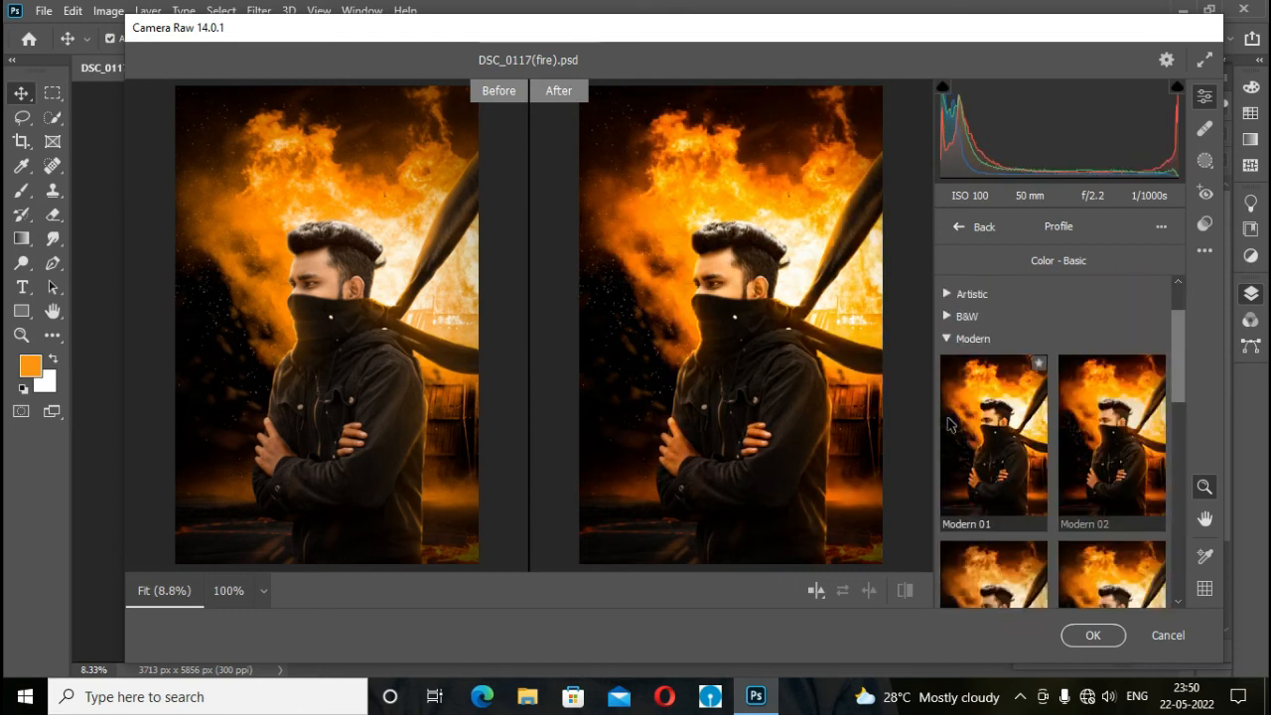
scroll(993, 466, "down", 10)
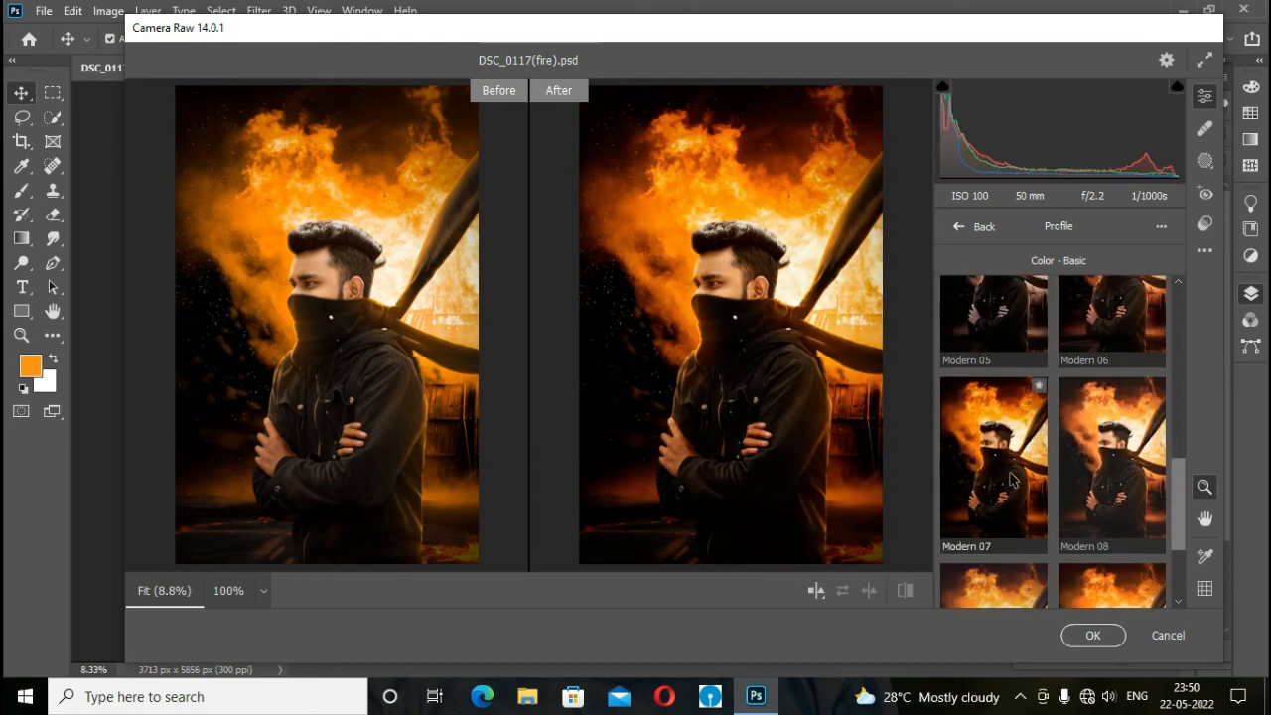
left_click(1013, 479)
left_click(1078, 642)
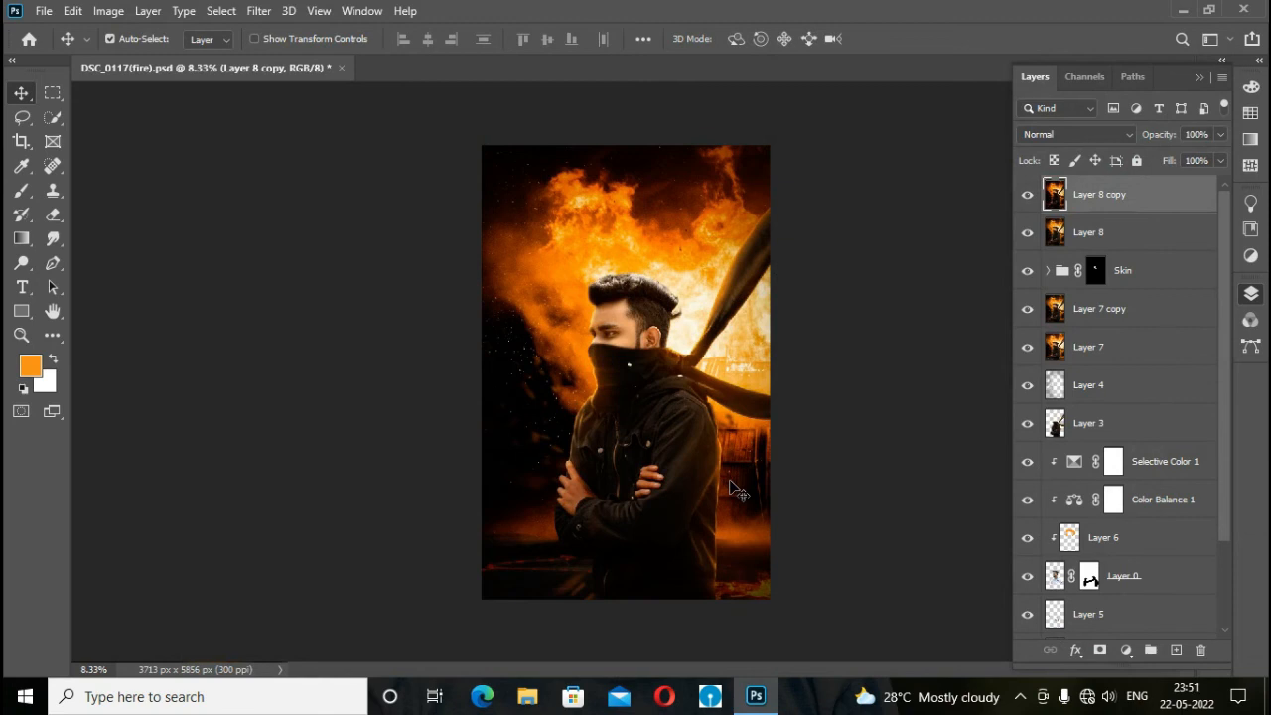
Step: Duplicate the graded Layer 8 copy
key("ctrl+j")
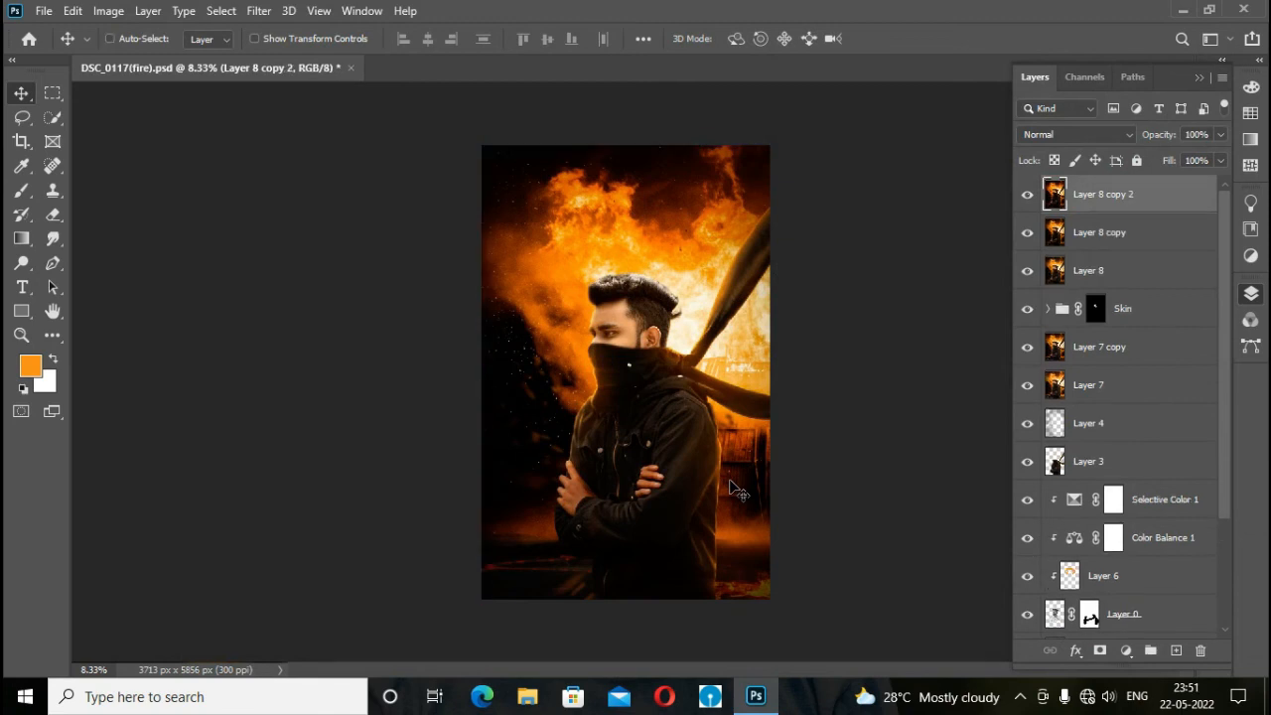
key("ctrl+plus")
key("ctrl+minus")
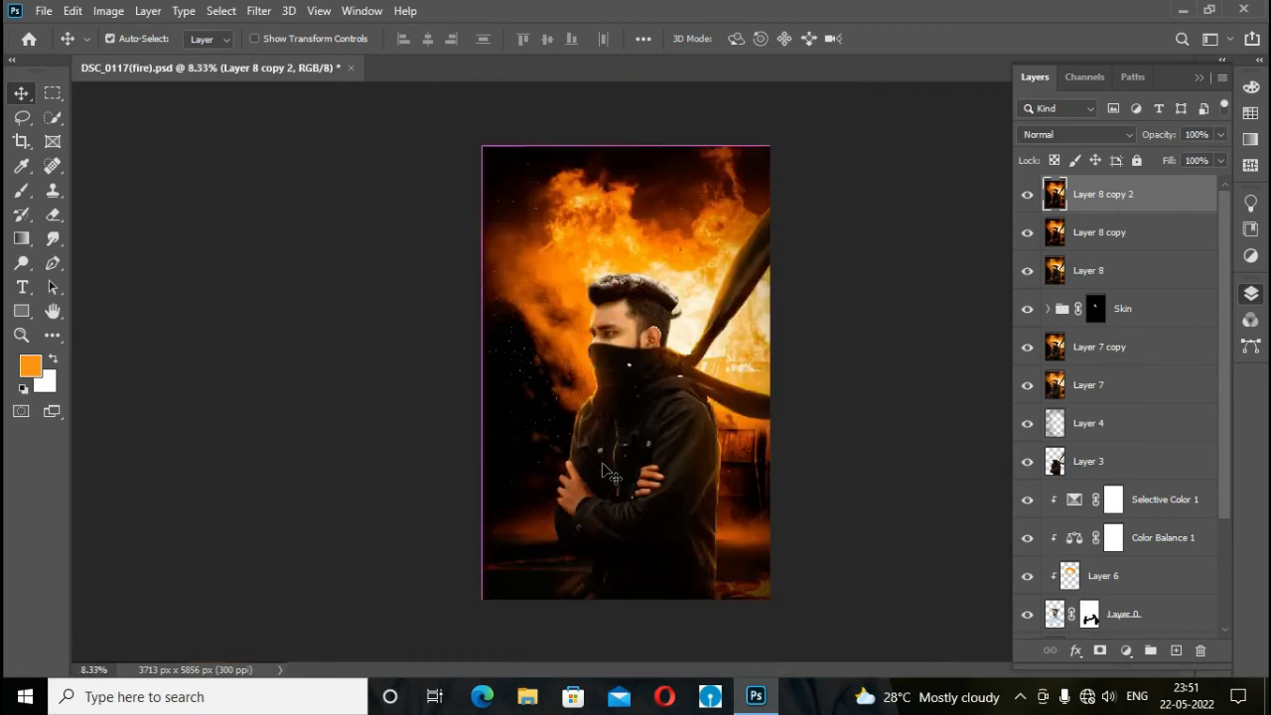
Step: Flatten the image into a single Background layer and duplicate it twice
right_click(1161, 197)
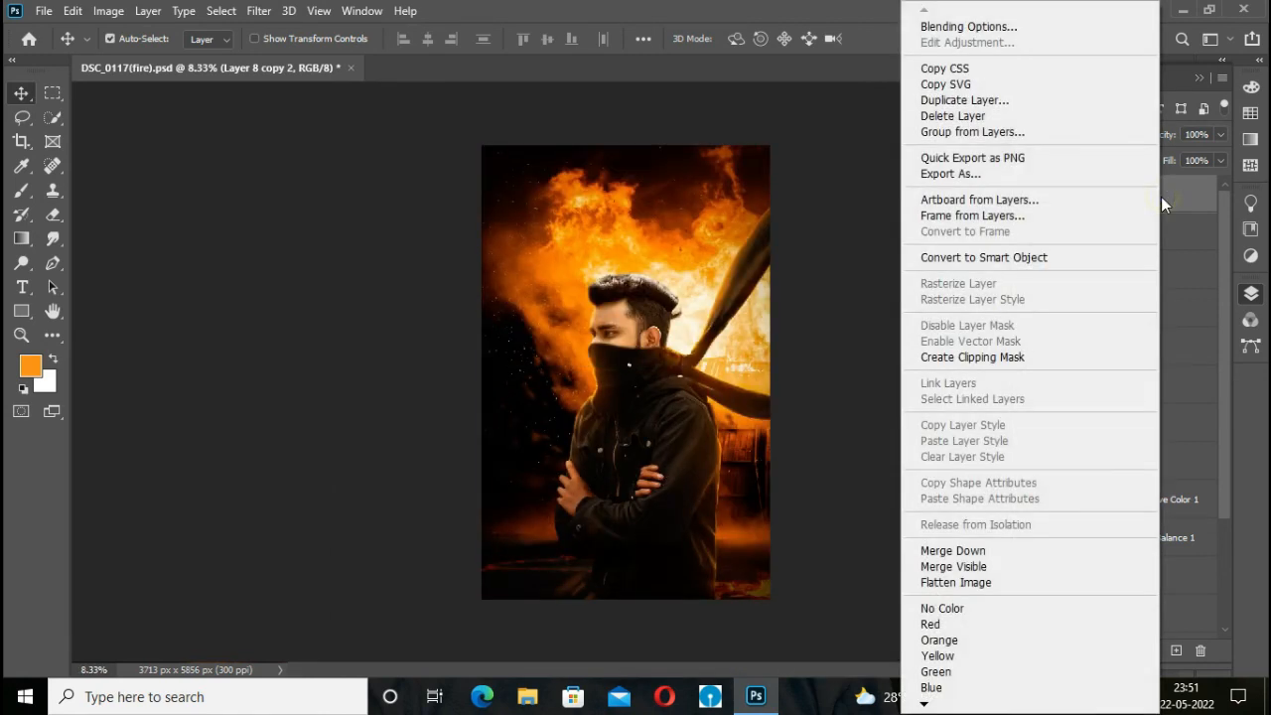
left_click(959, 585)
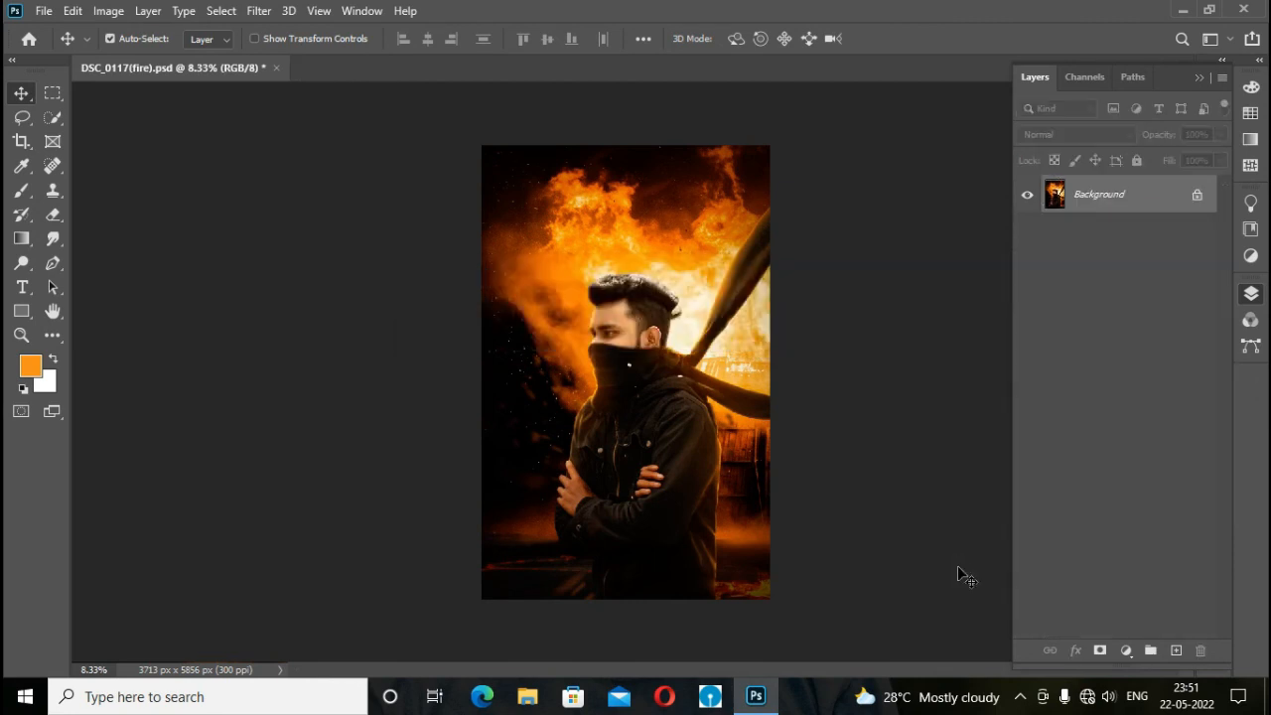
key("ctrl+j")
key("ctrl+j")
Step: Try a Curves adjustment layer above Layer 1 copy that lifts the image's dark tones
left_click(1128, 651)
left_click(1154, 412)
left_click(1028, 385)
mouse_move(982, 430)
left_mouse_down()
mouse_move(982, 397)
mouse_move(983, 411)
left_mouse_up()
left_click(1162, 146)
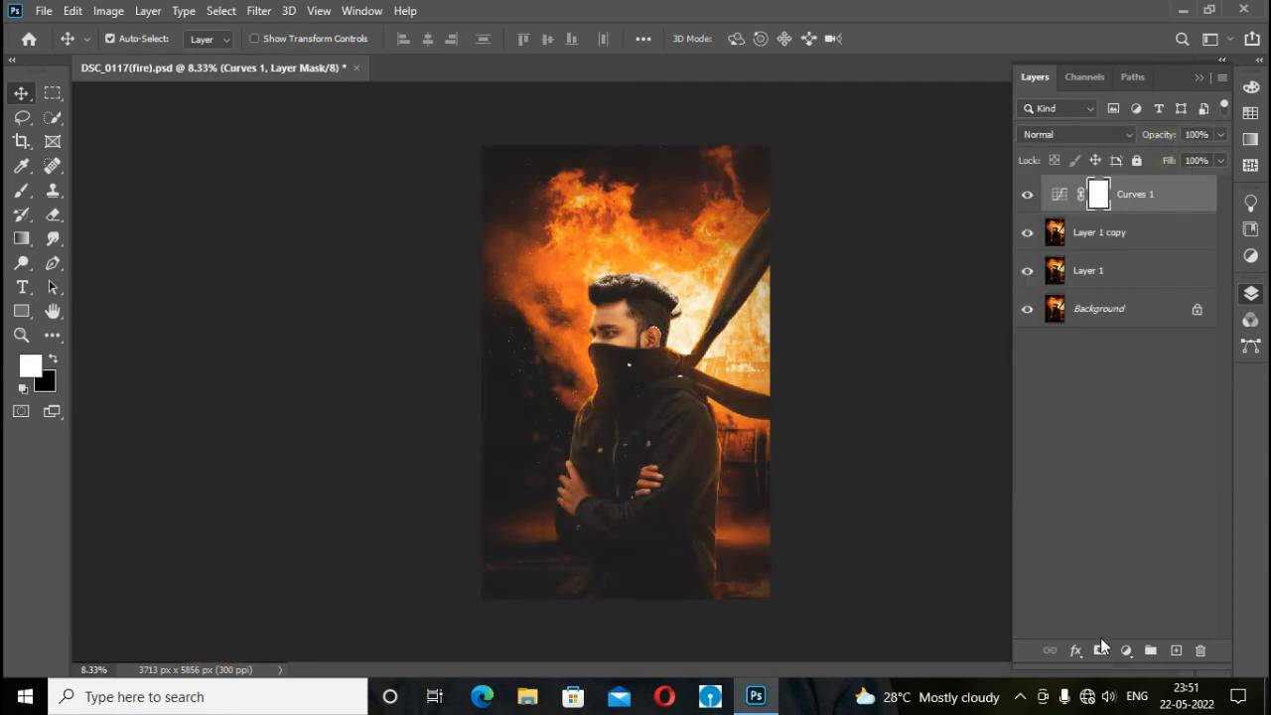
Step: Try masking the Curves adjustment off the man with black-to-transparent radial gradients
key("g")
key("x")
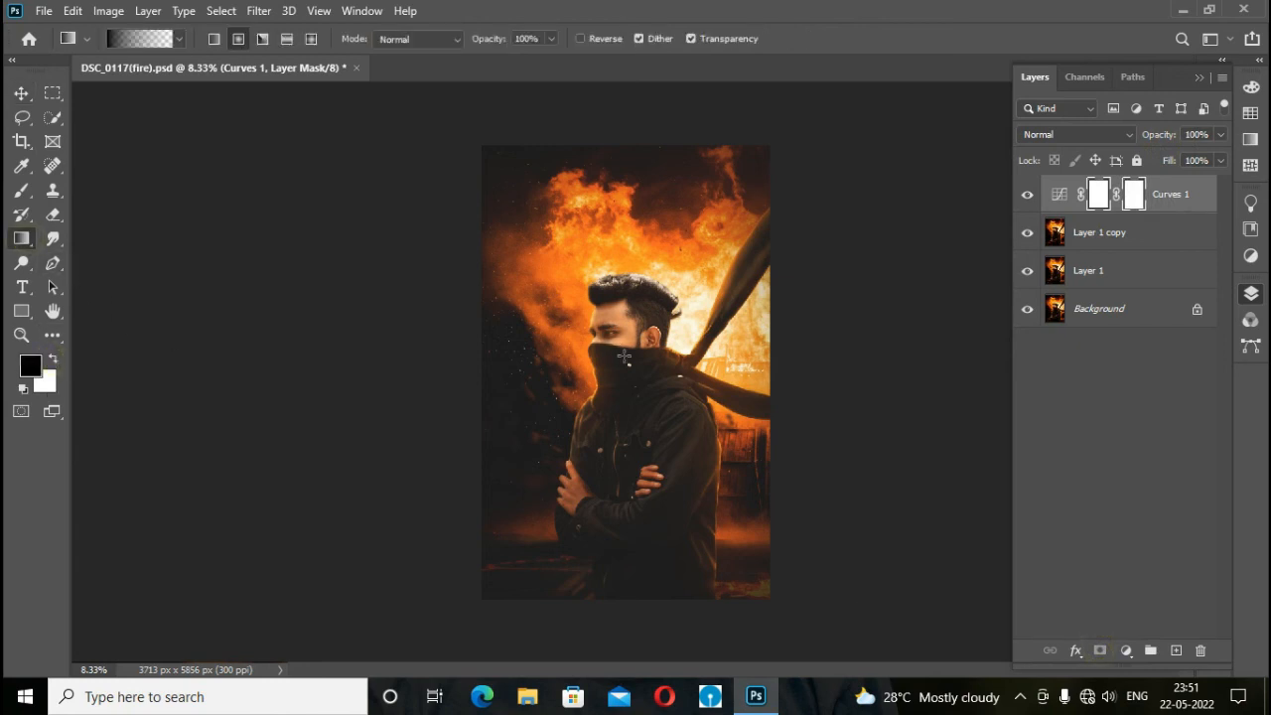
left_click_drag(696, 579, 722, 598)
left_click_drag(633, 364, 702, 652)
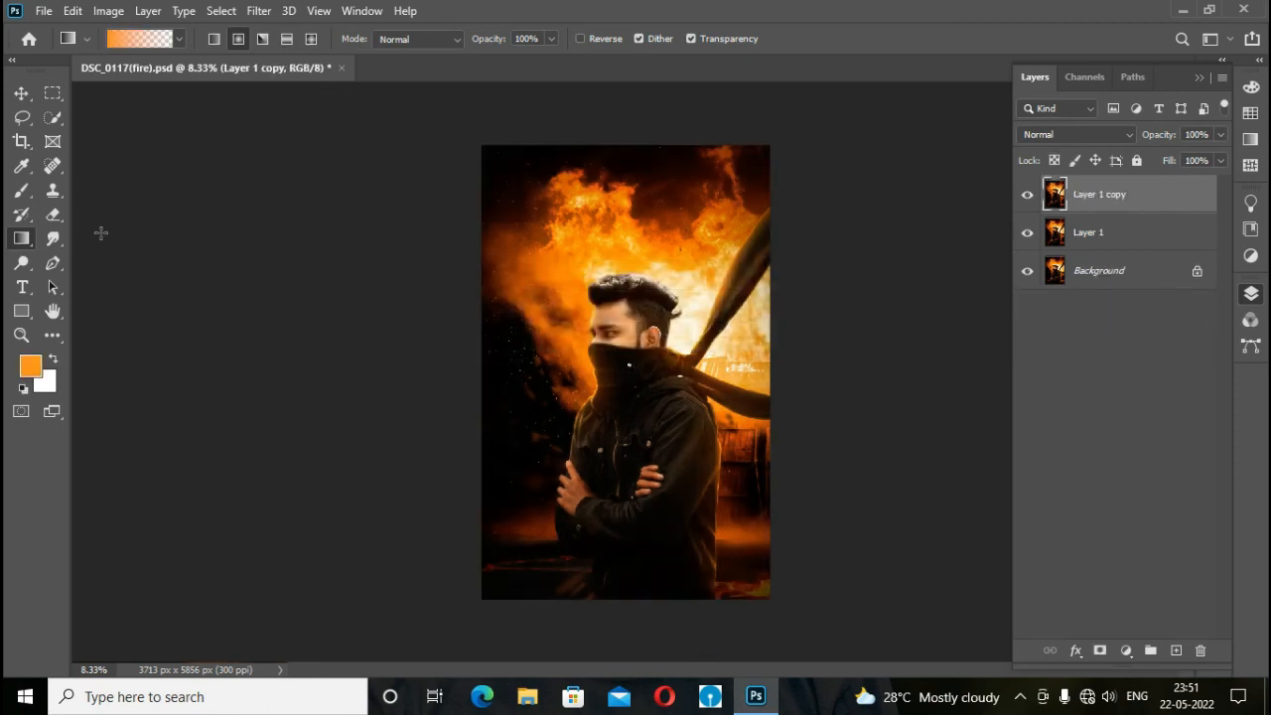
left_click(21, 92)
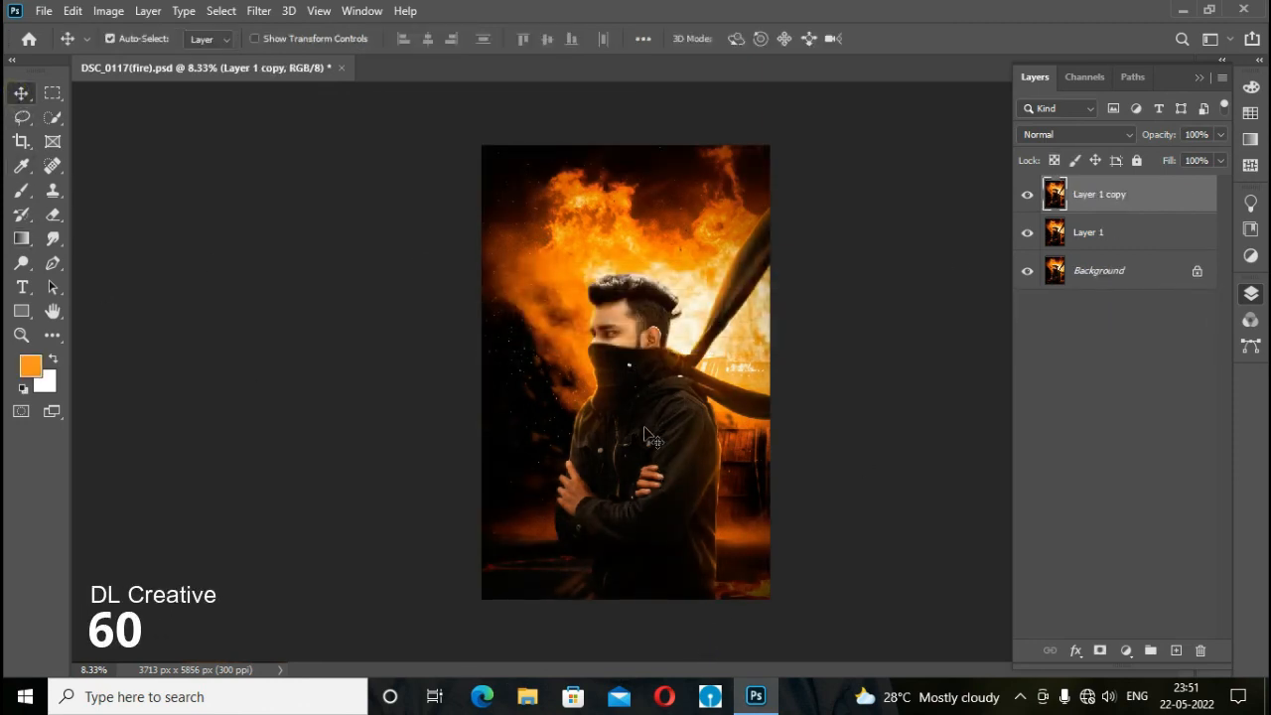
left_click(1127, 650)
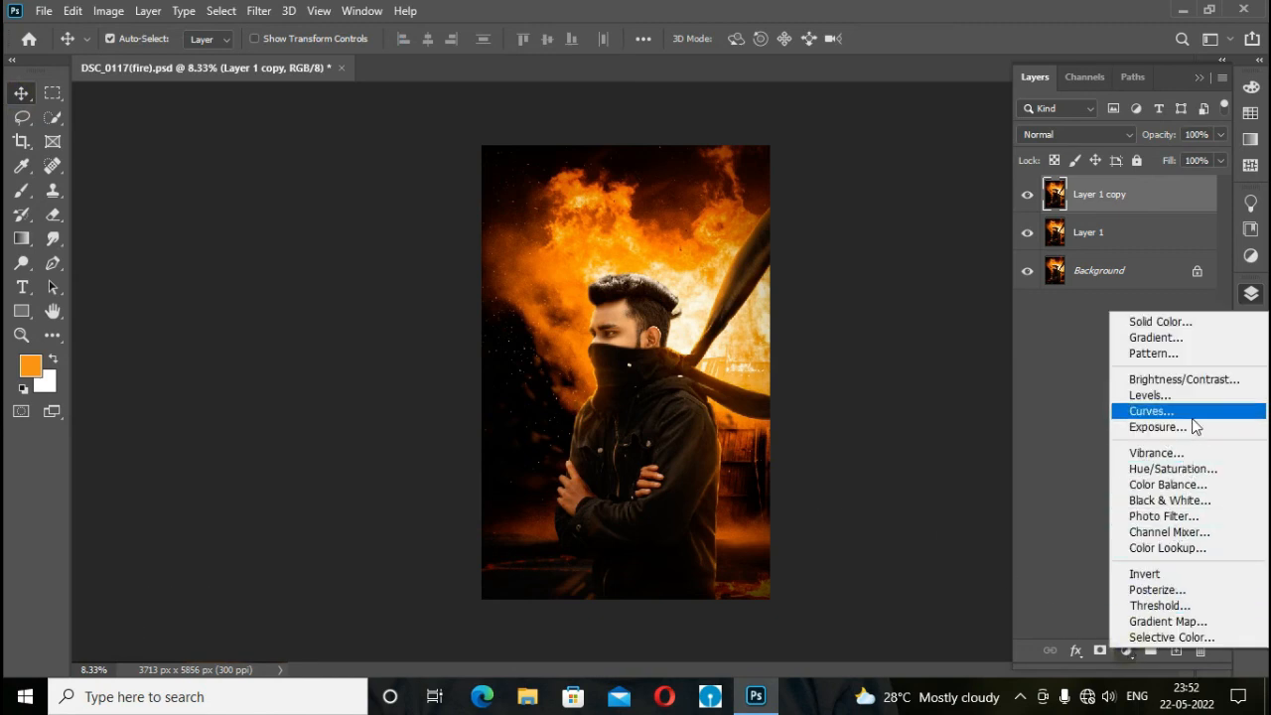
left_click(1079, 348)
left_click(1127, 651)
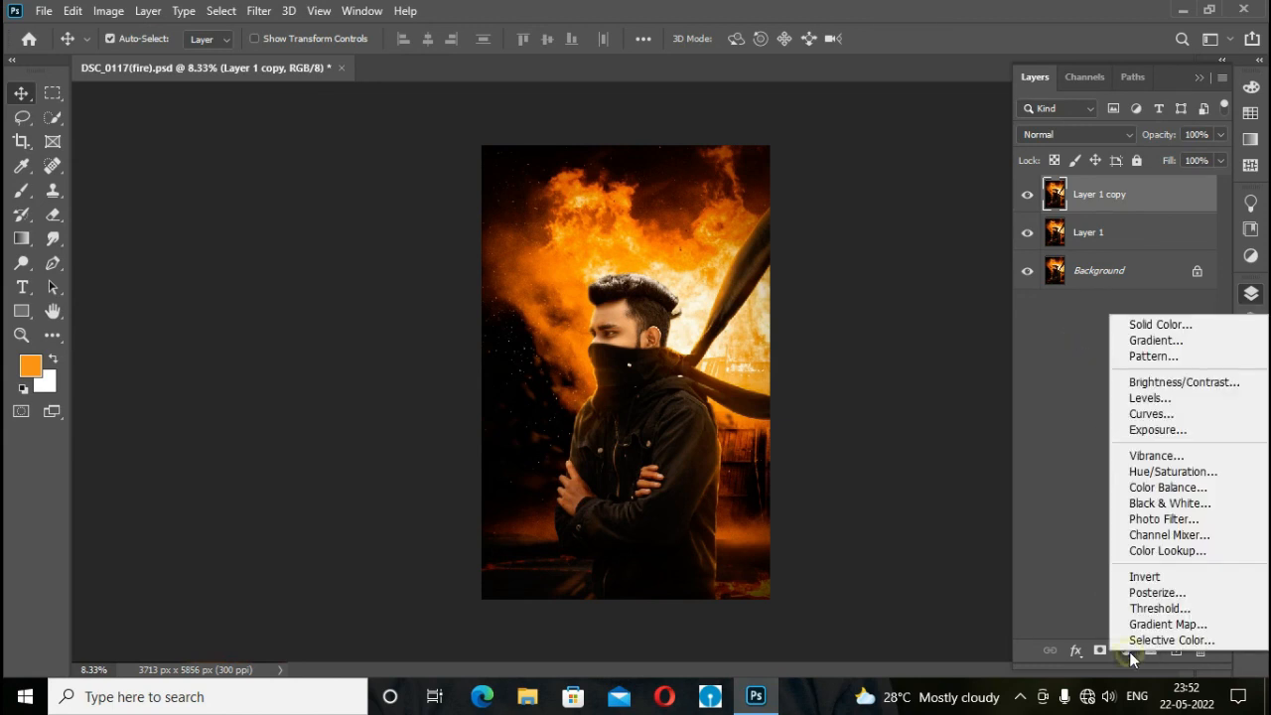
left_click(1129, 651)
Step: Collapse the layer list and fit the whole image on screen for a final look
left_click(1250, 293)
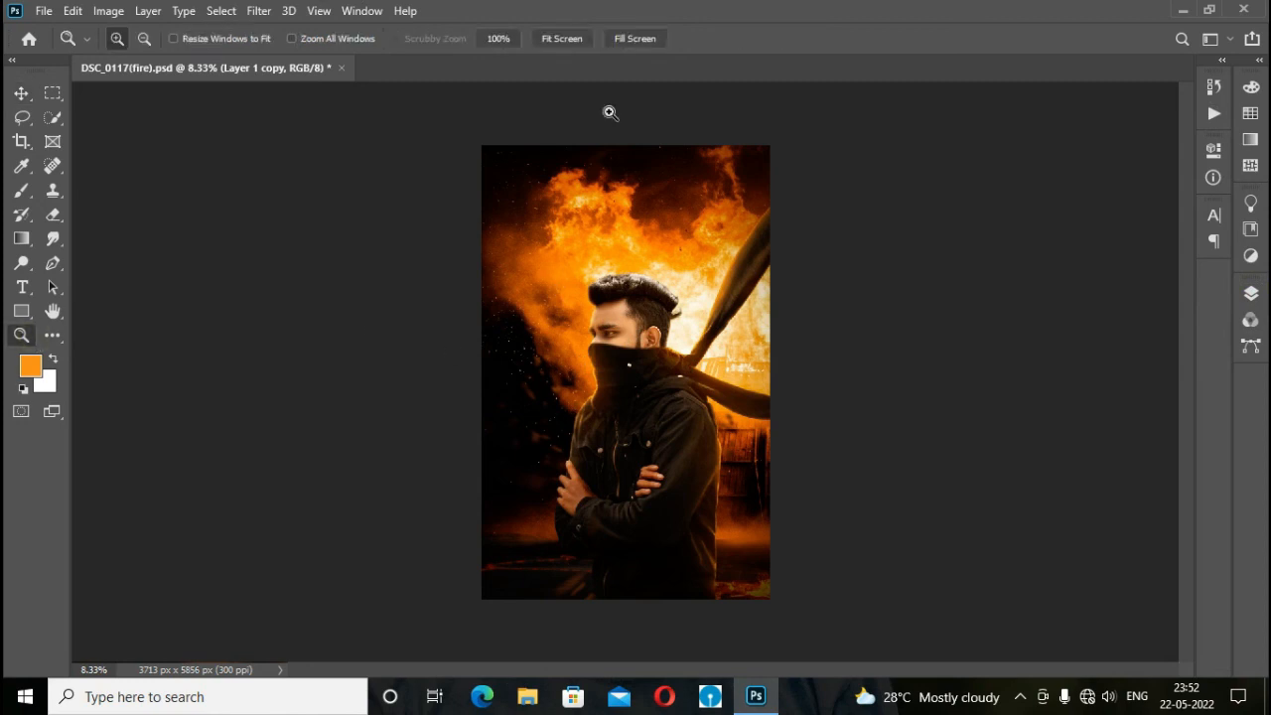
left_click(562, 38)
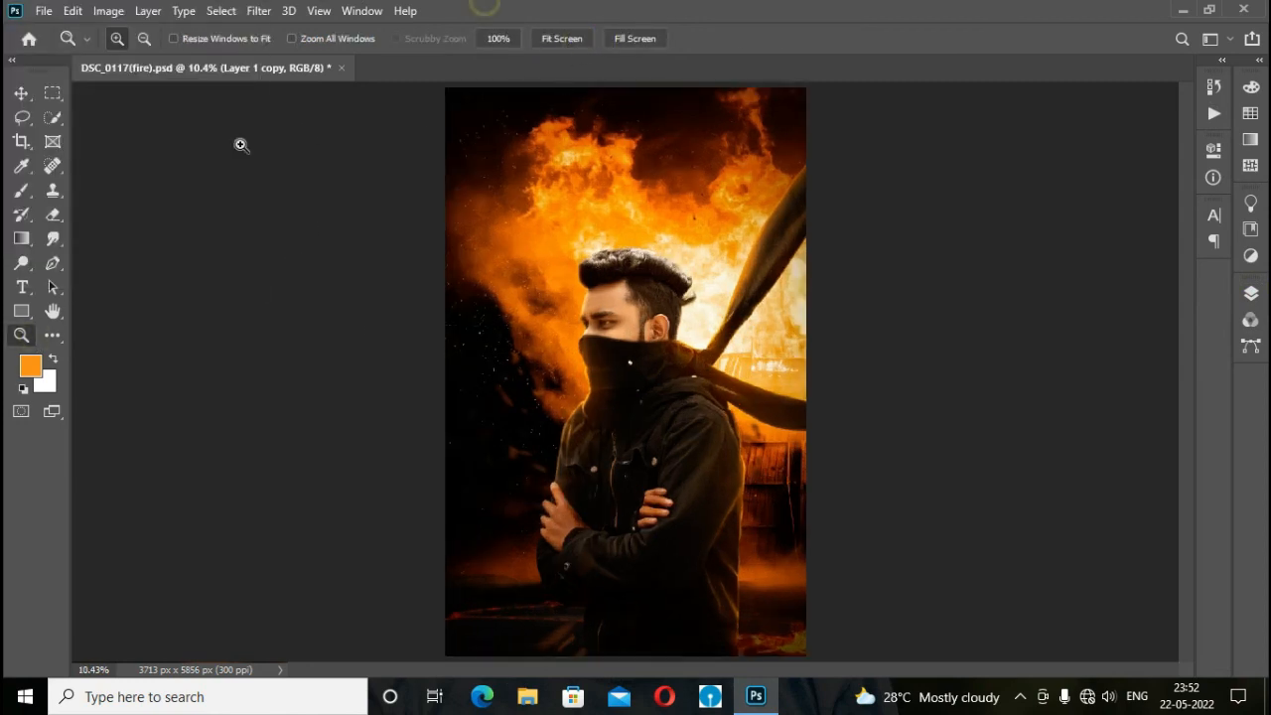
key("v")
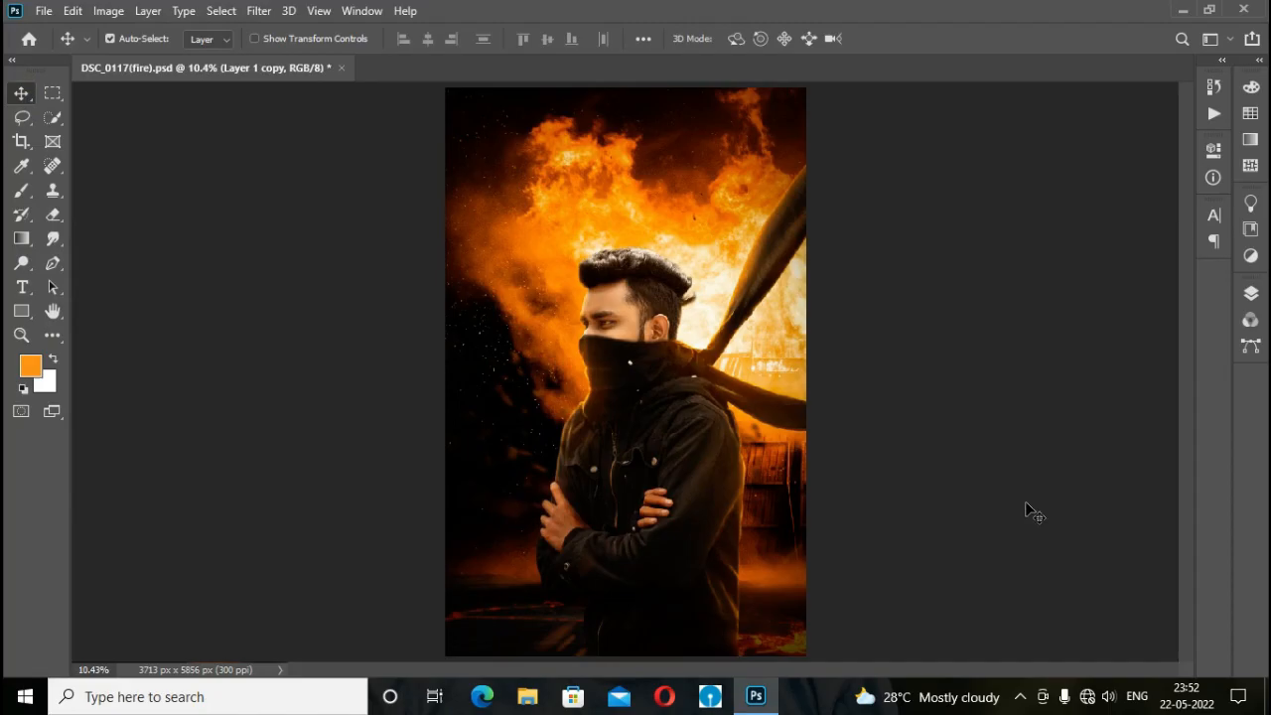